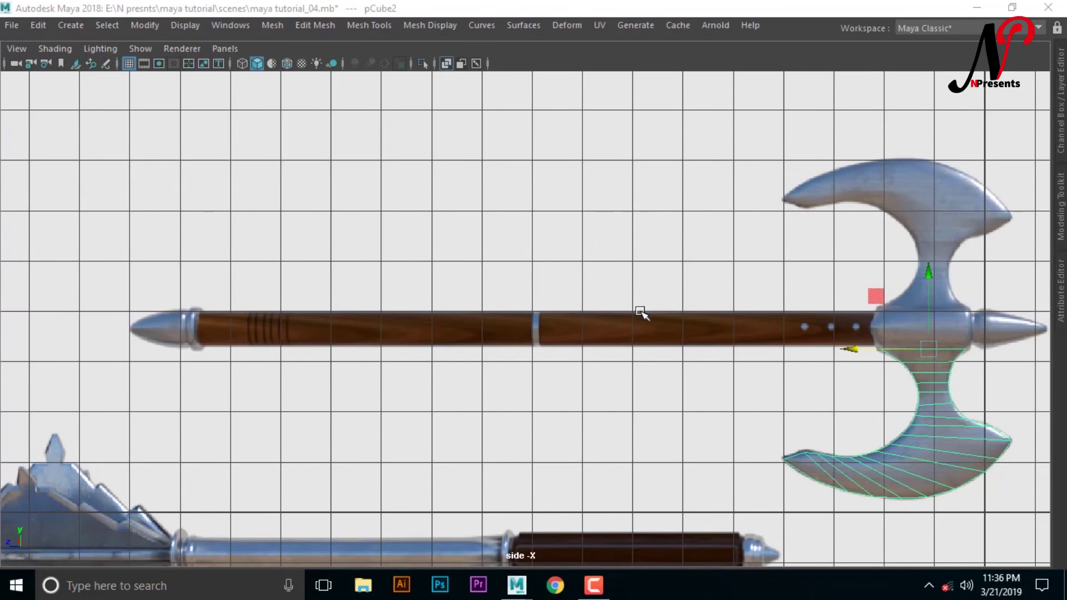
- Select the axe reference image plane (imagePlane1) in the side view
left_click(620, 339)
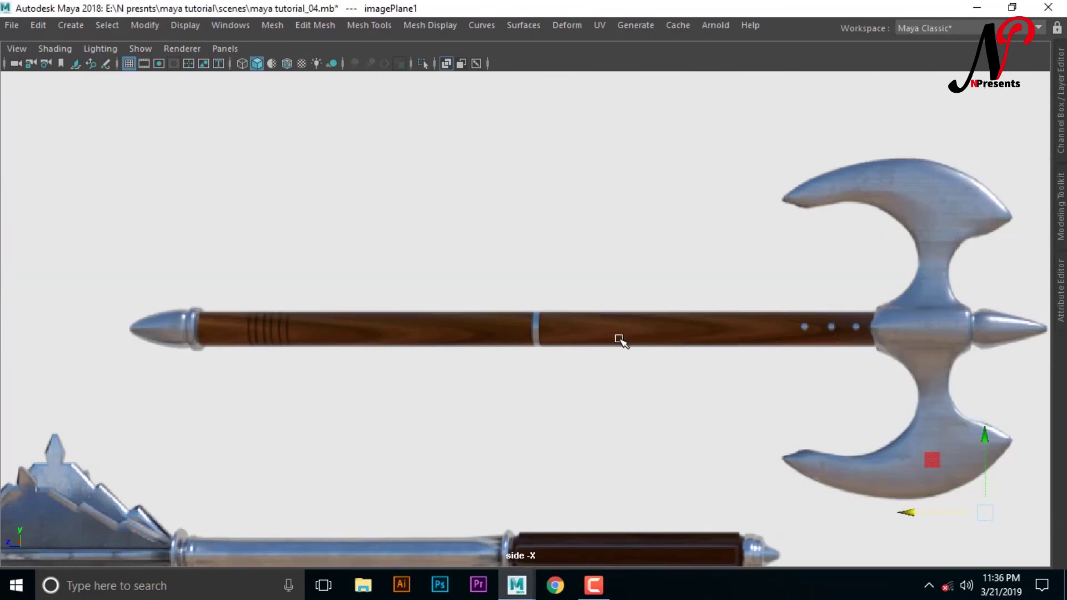
- Create a polygon cylinder and move it up and along Z onto the middle of the axe handle
key("ctrl+space")
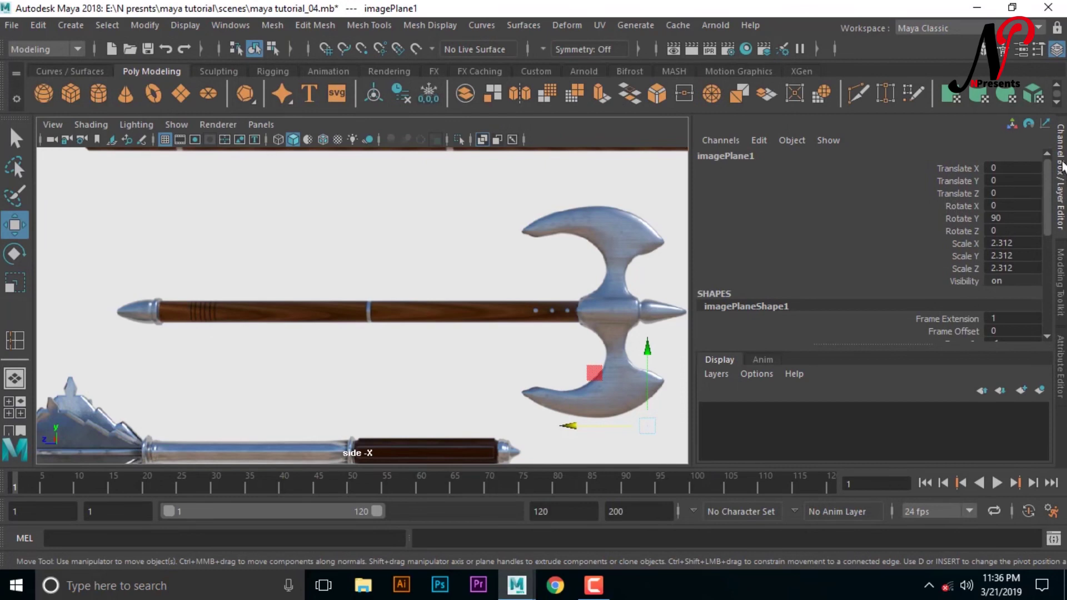
key("ctrl+shift+c")
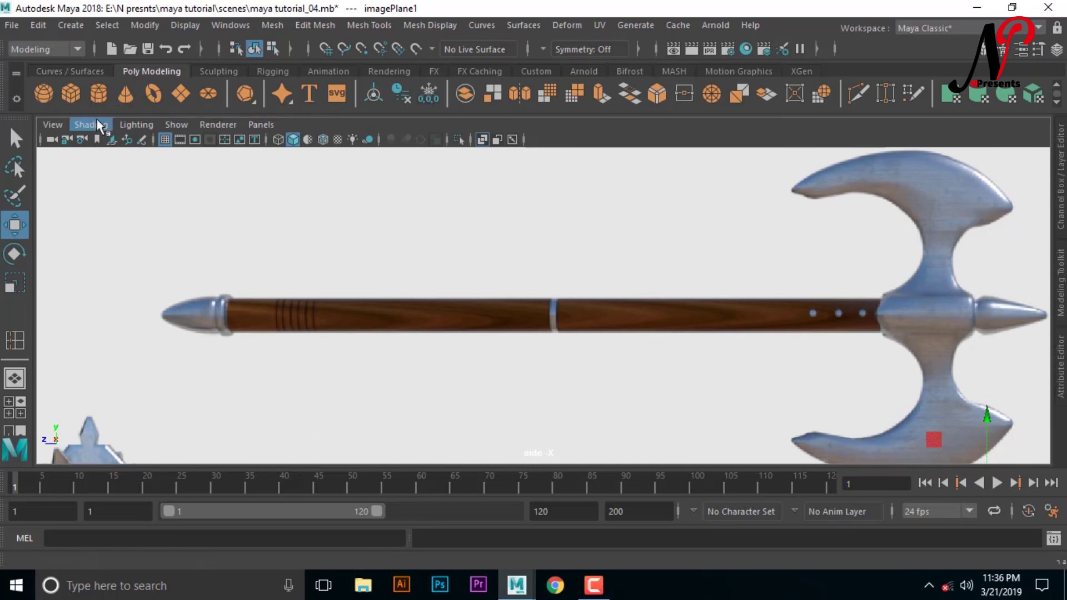
left_click(101, 95)
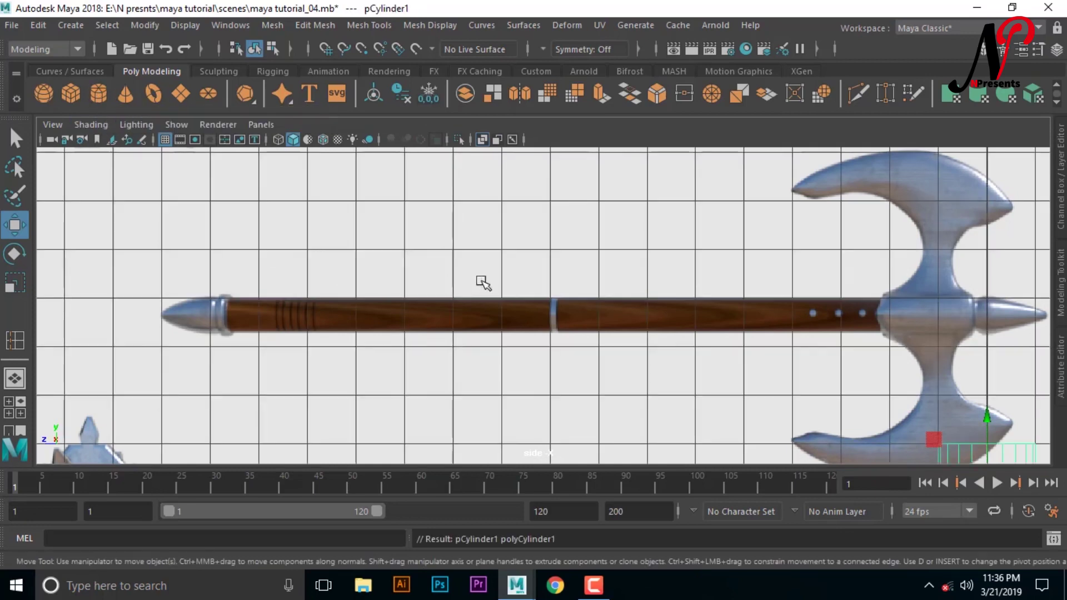
scroll(660, 293, "down", 1)
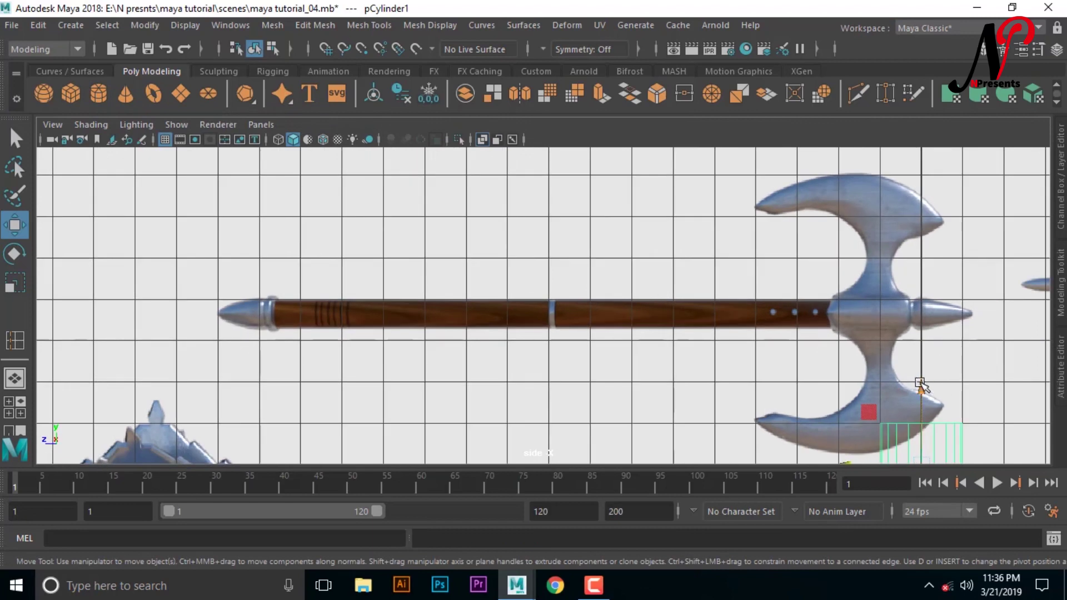
left_click_drag(922, 388, 860, 245)
mouse_move(848, 313)
left_mouse_down()
mouse_move(477, 334)
mouse_move(503, 333)
left_mouse_up()
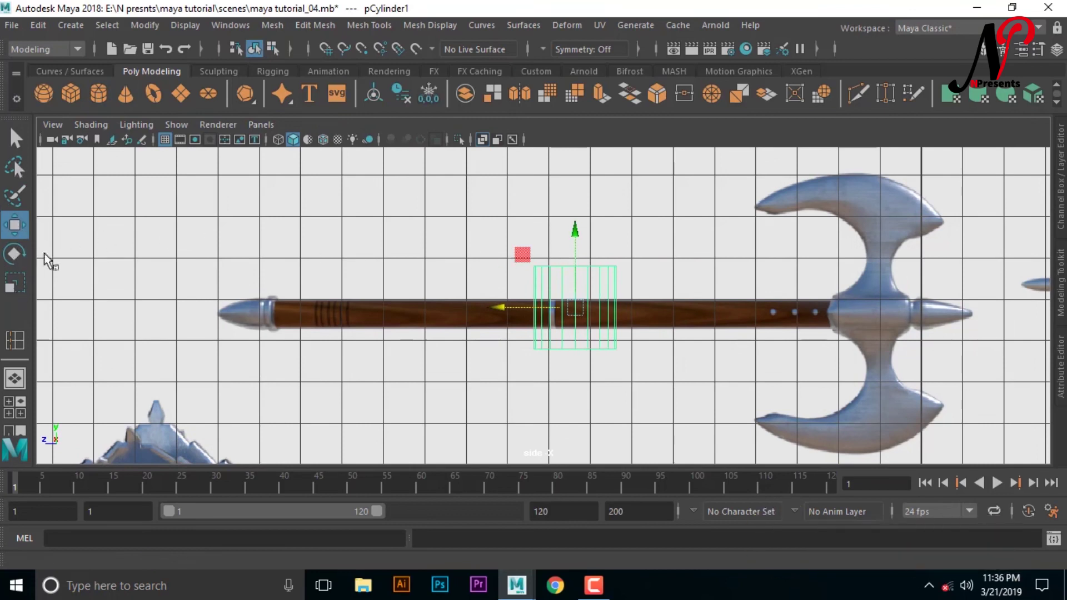
- Rotate pCylinder1 to Rotate X -90 so it lies along the handle
left_click(15, 255)
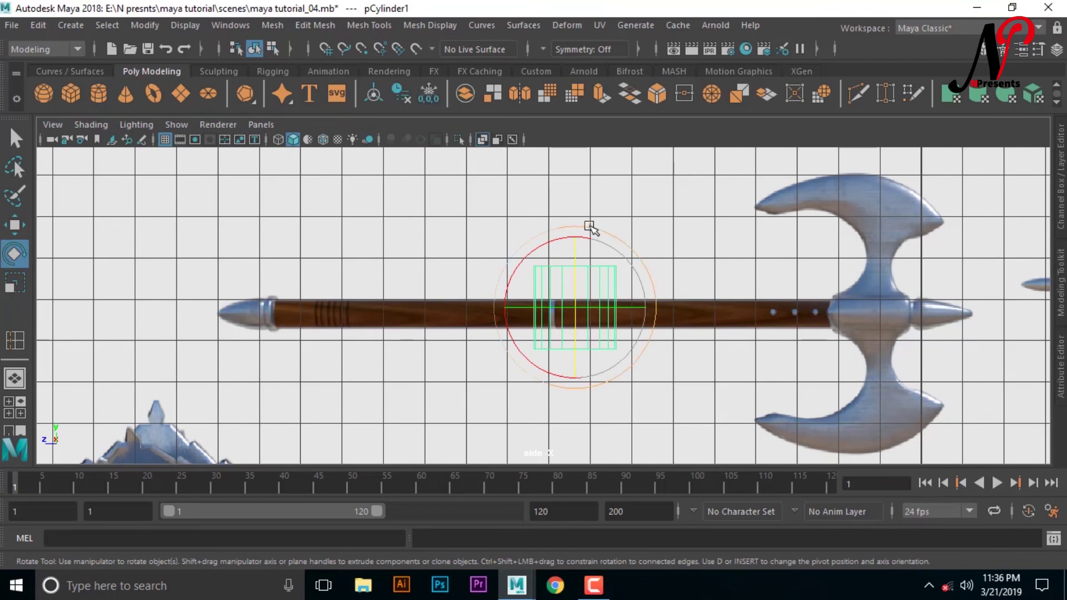
left_click_drag(586, 227, 643, 264)
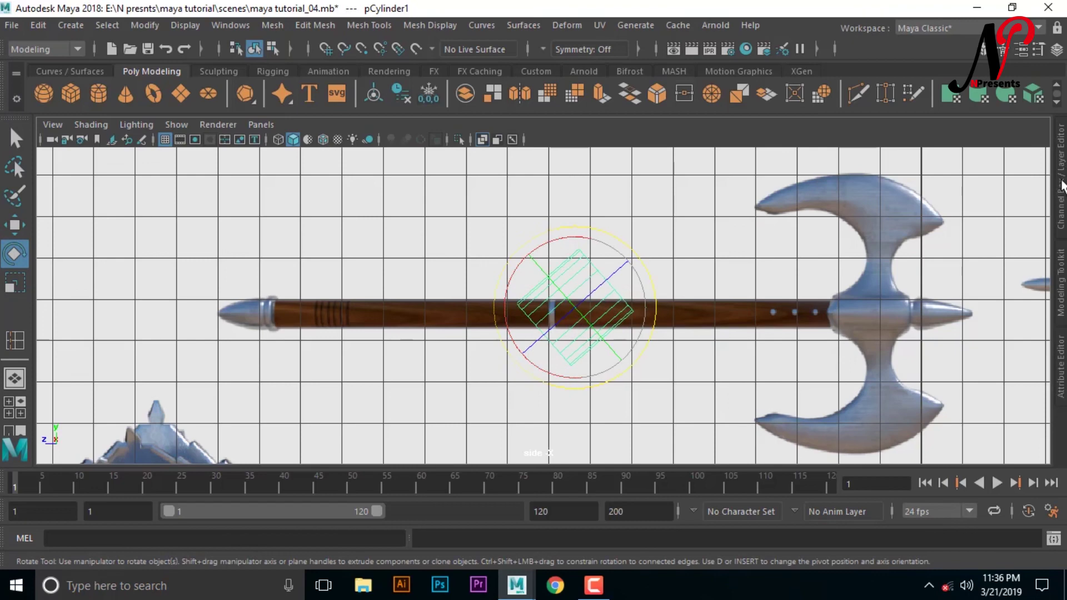
left_click(1062, 186)
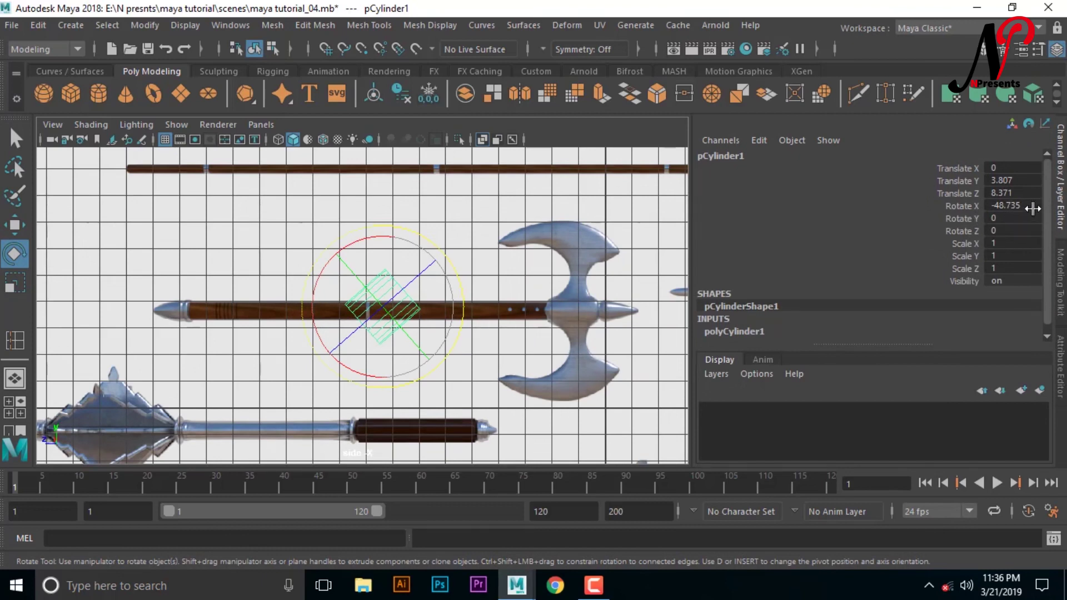
double_click(1036, 207)
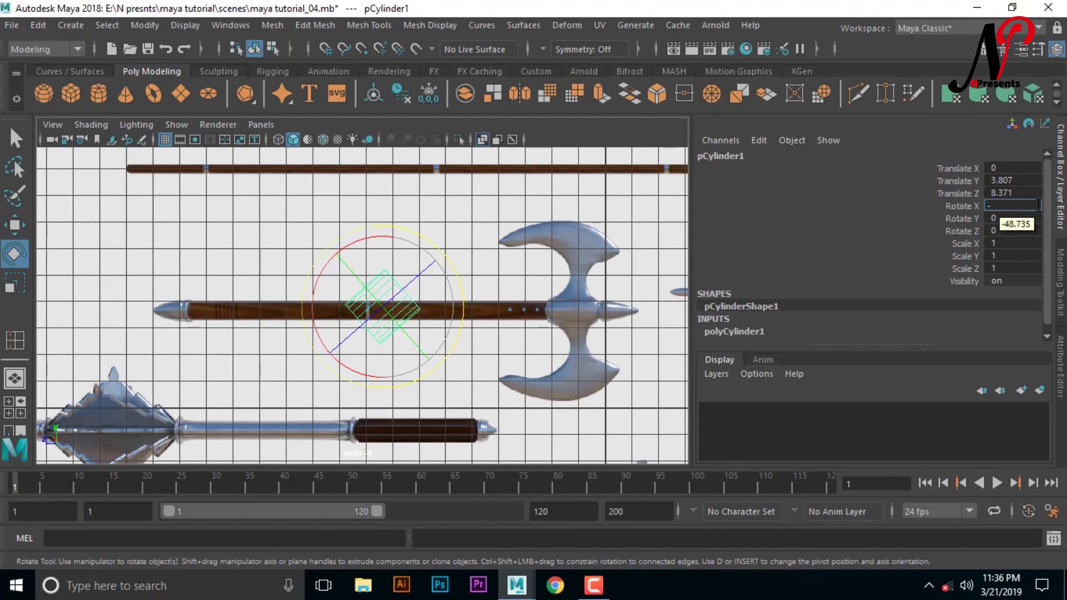
type("90")
key("Return")
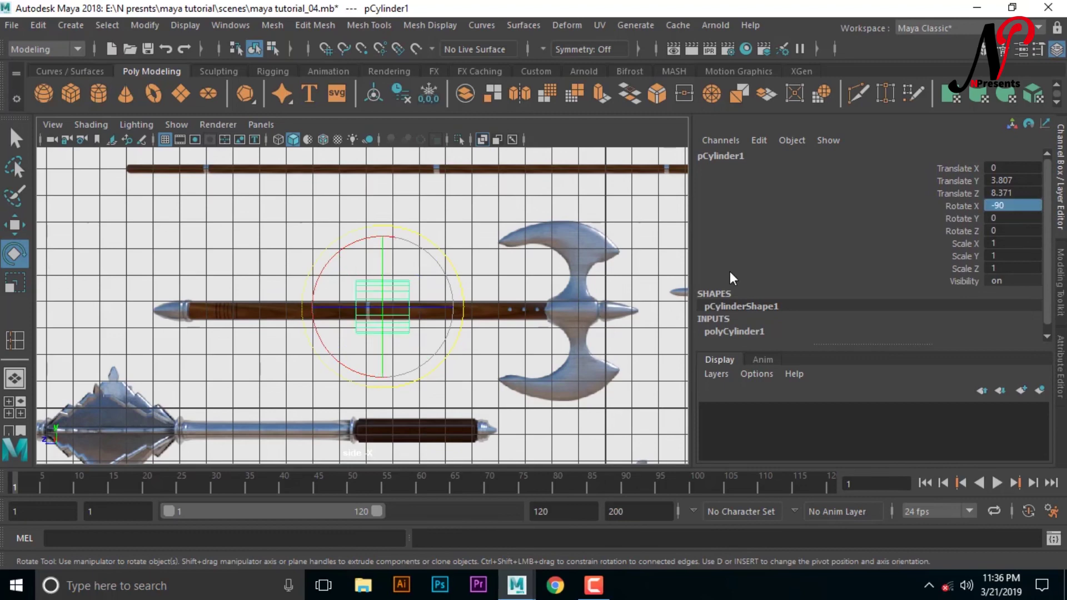
scroll(543, 309, "up", 1)
scroll(543, 310, "up", 2)
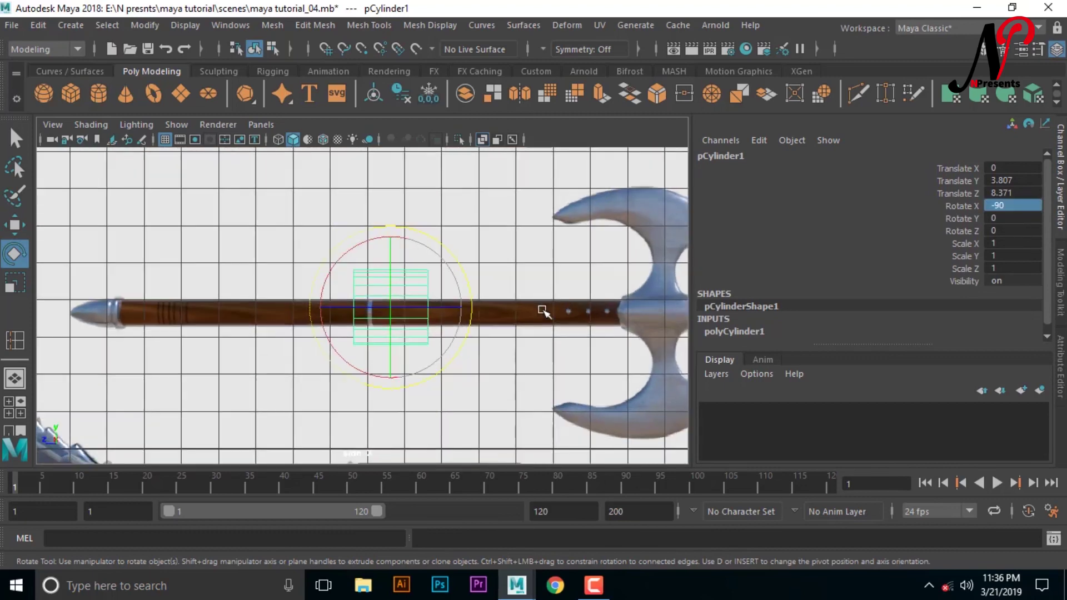
scroll(543, 310, "down", 1)
scroll(543, 310, "down", 2)
scroll(539, 311, "up", 3)
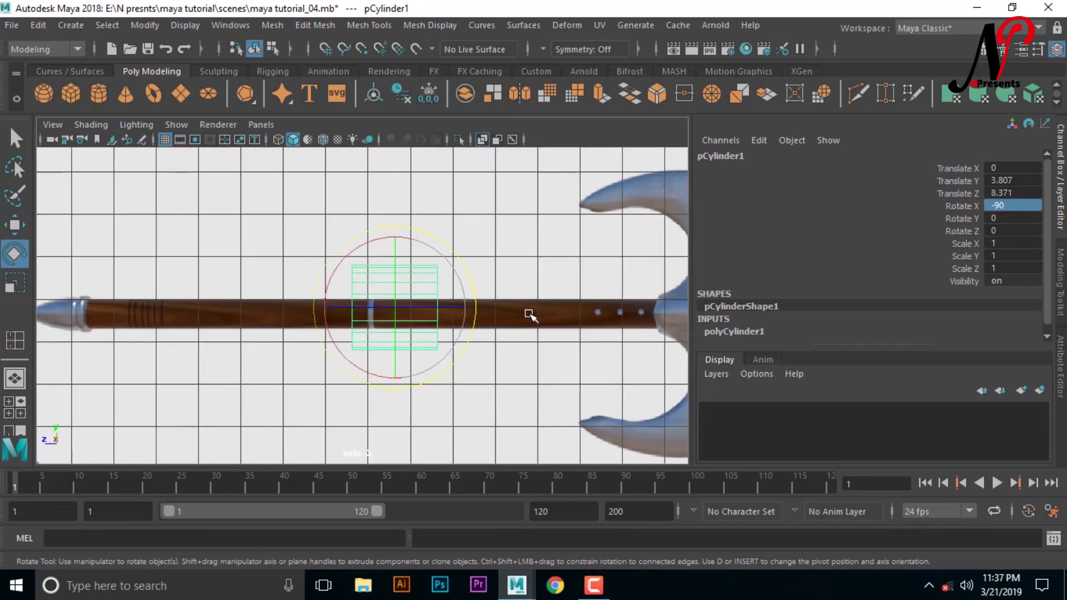
- Set the cylinder's Subdivisions Axis to 10 in polyCylinder1
key("ctrl+space")
scroll(677, 377, "up", 2)
scroll(733, 400, "up", 1)
mouse_move(741, 407)
middle_mouse_down("alt")
mouse_move(652, 454)
mouse_move(757, 376)
mouse_move(762, 410)
mouse_move(654, 405)
middle_mouse_up("alt")
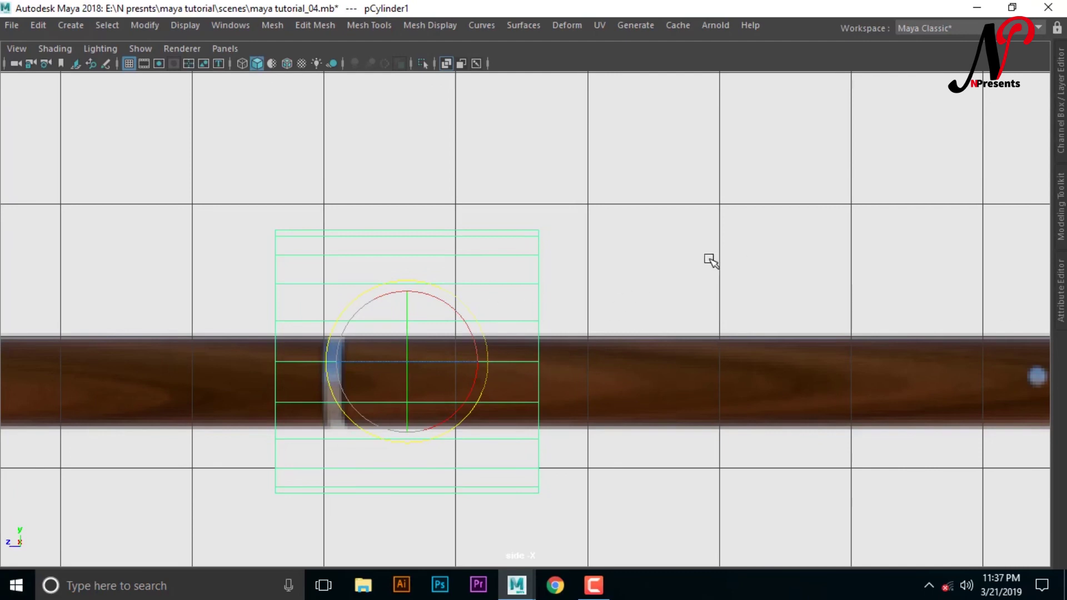
left_click(1060, 111)
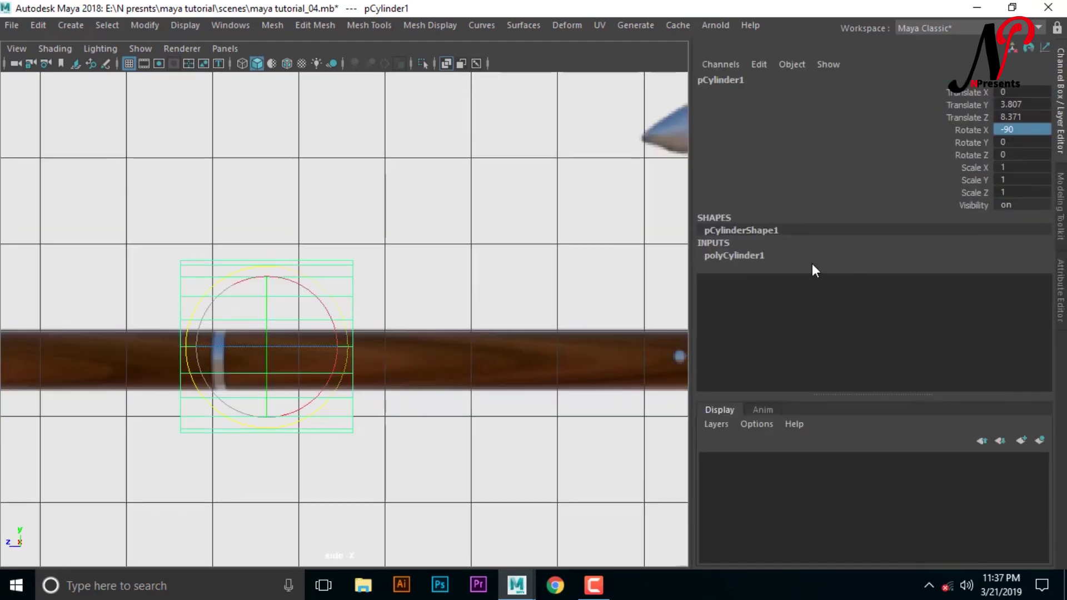
left_click(744, 257)
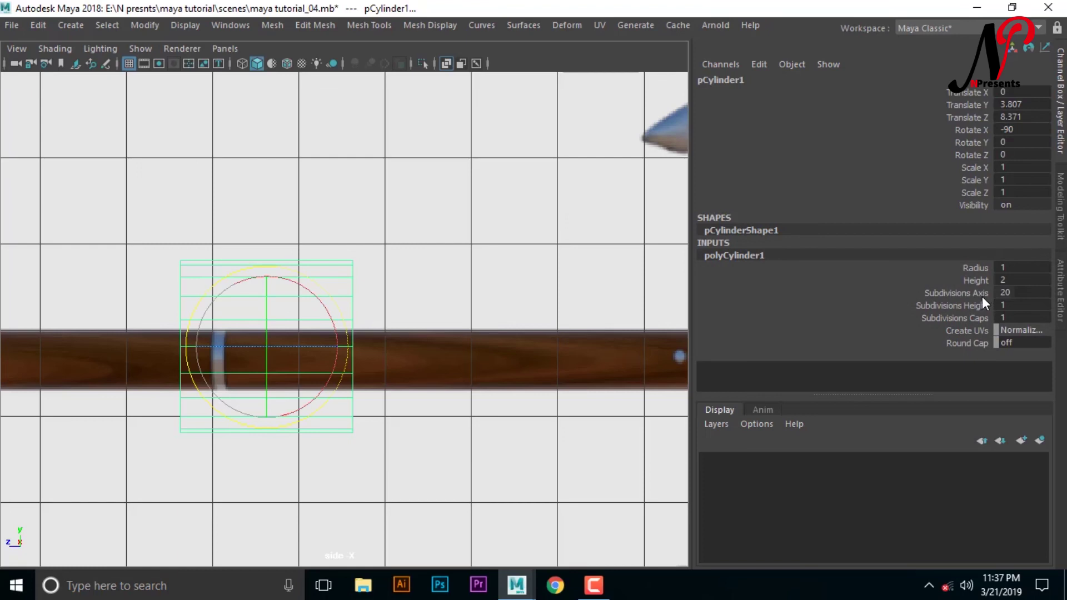
double_click(1022, 293)
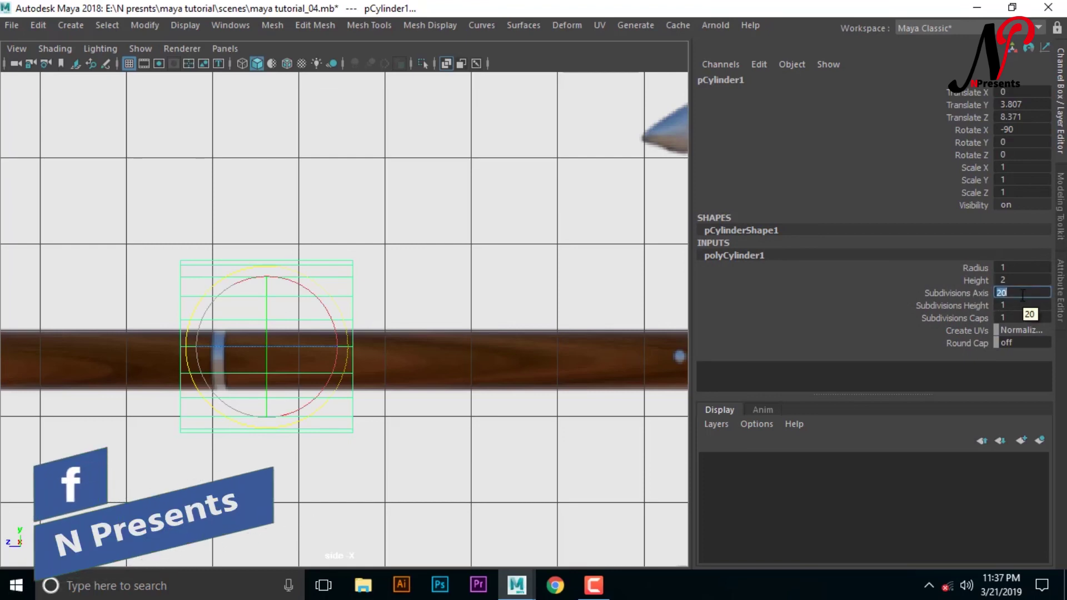
type("10")
key("Return")
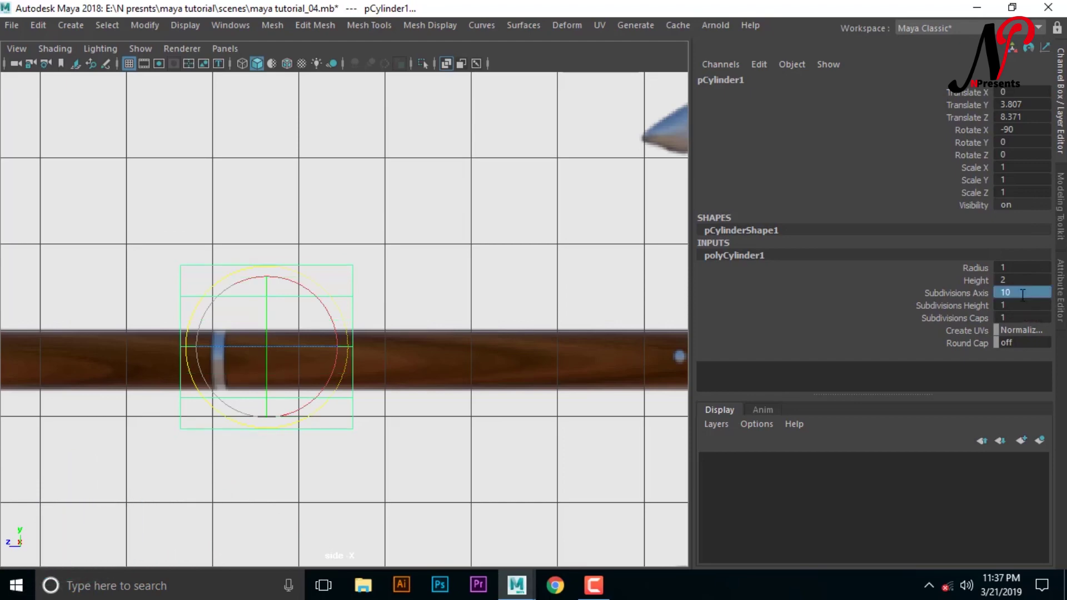
scroll(411, 367, "down", 3)
scroll(416, 371, "up", 3)
scroll(345, 356, "up", 2)
scroll(333, 355, "down", 3)
scroll(369, 362, "up", 2)
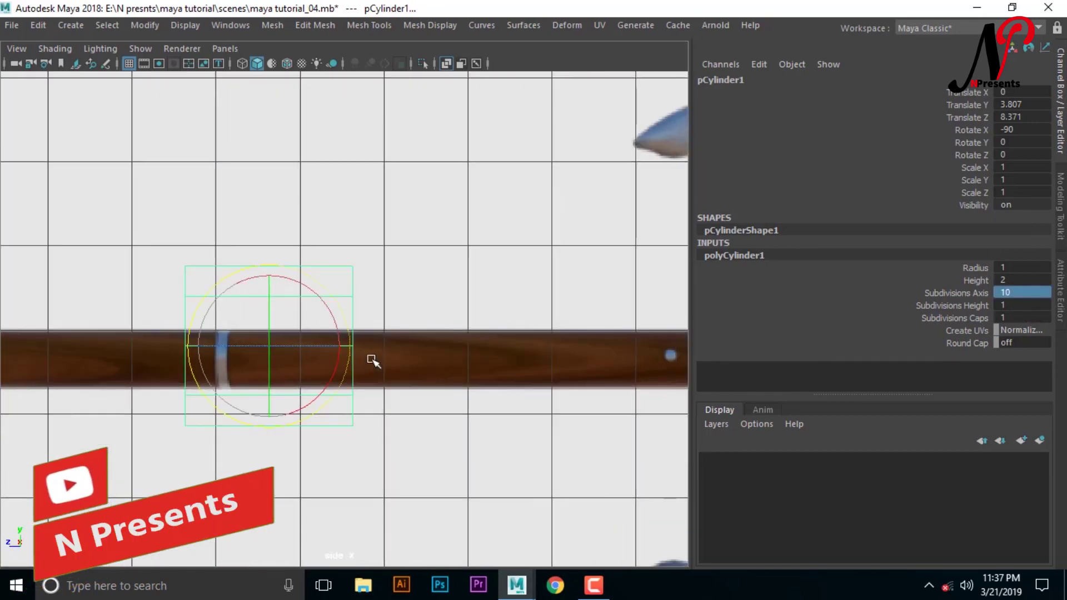
scroll(369, 356, "down", 1)
- Scale the cylinder down to the handle's thickness and lower it onto the metal band
key("ctrl+space")
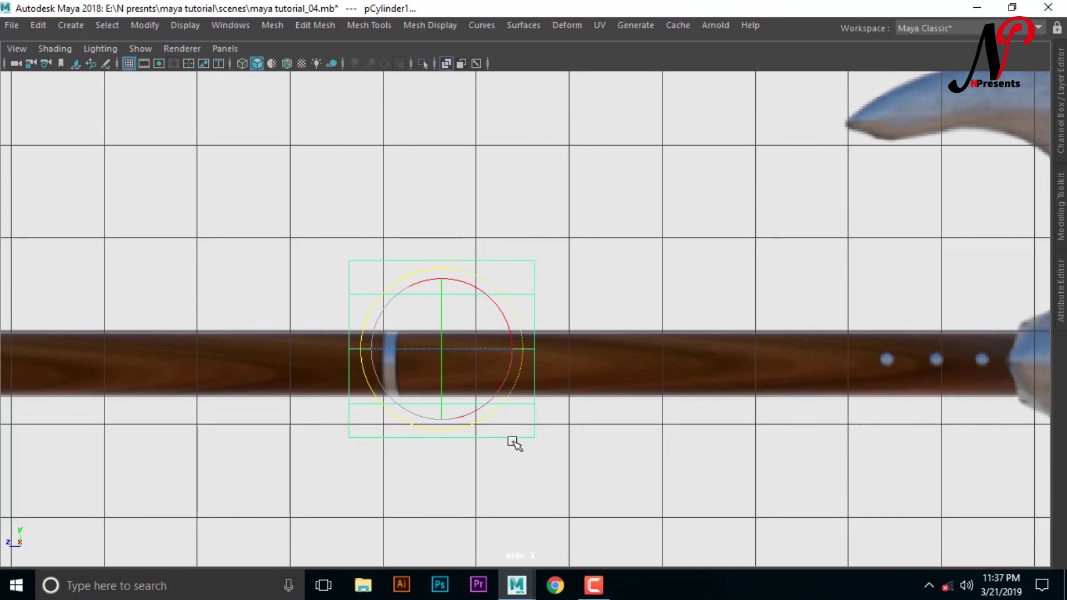
key("r")
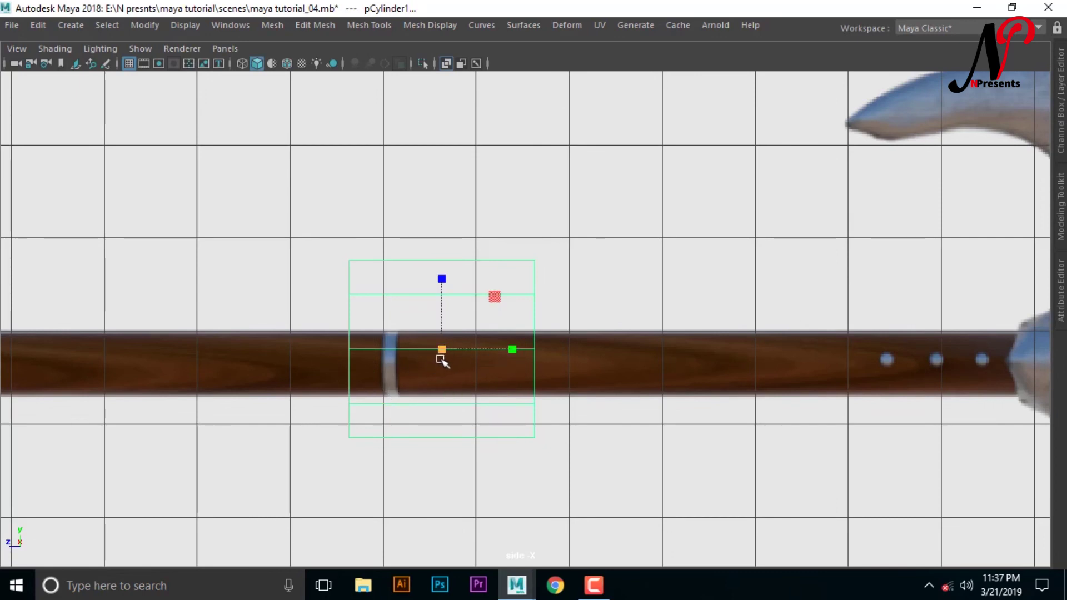
left_click_drag(442, 351, 392, 354)
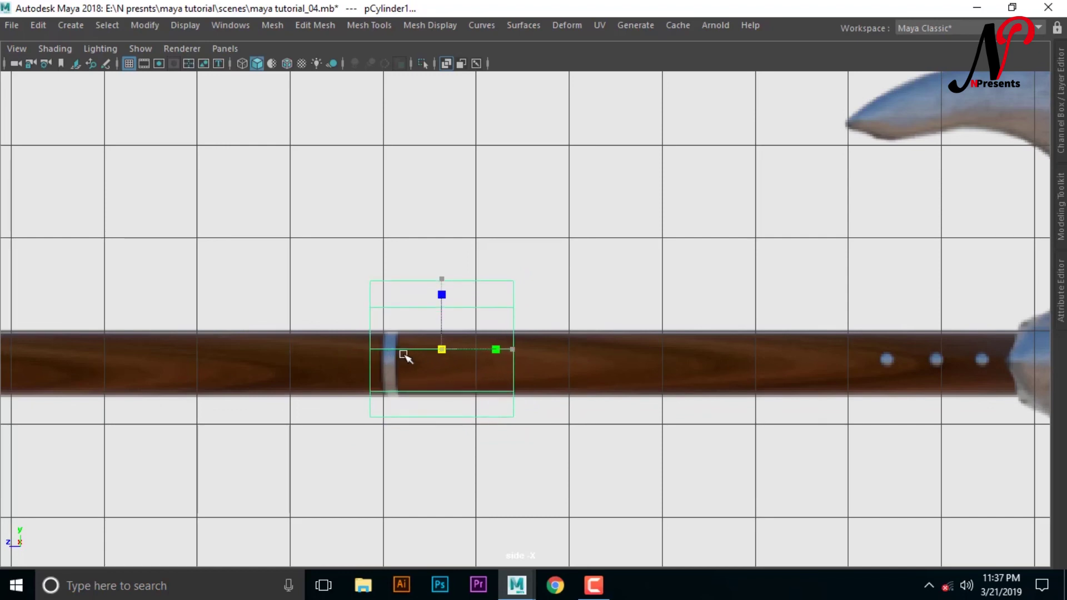
left_click_drag(391, 355, 395, 354)
scroll(561, 382, "up", 2)
scroll(583, 386, "down", 5)
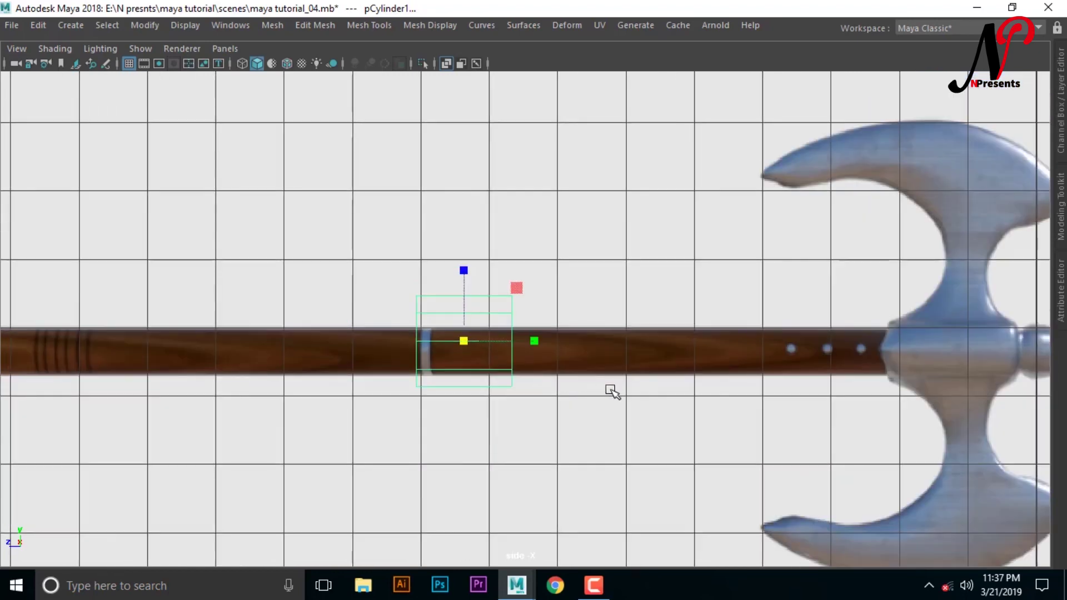
scroll(612, 383, "up", 3)
scroll(614, 386, "up", 1)
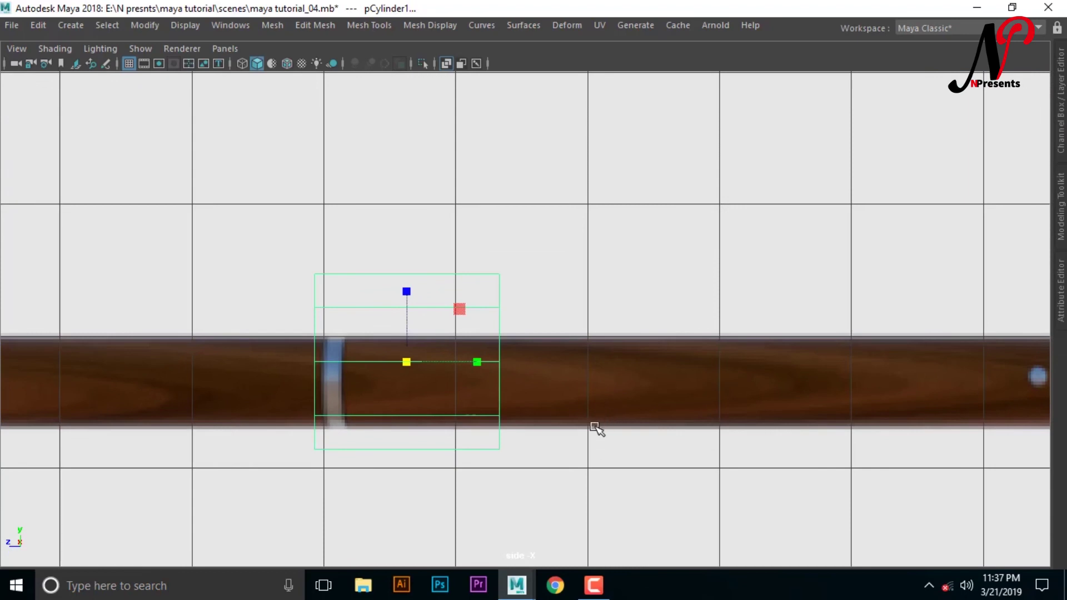
key("w")
left_click_drag(413, 282, 411, 307)
scroll(596, 426, "up", 1)
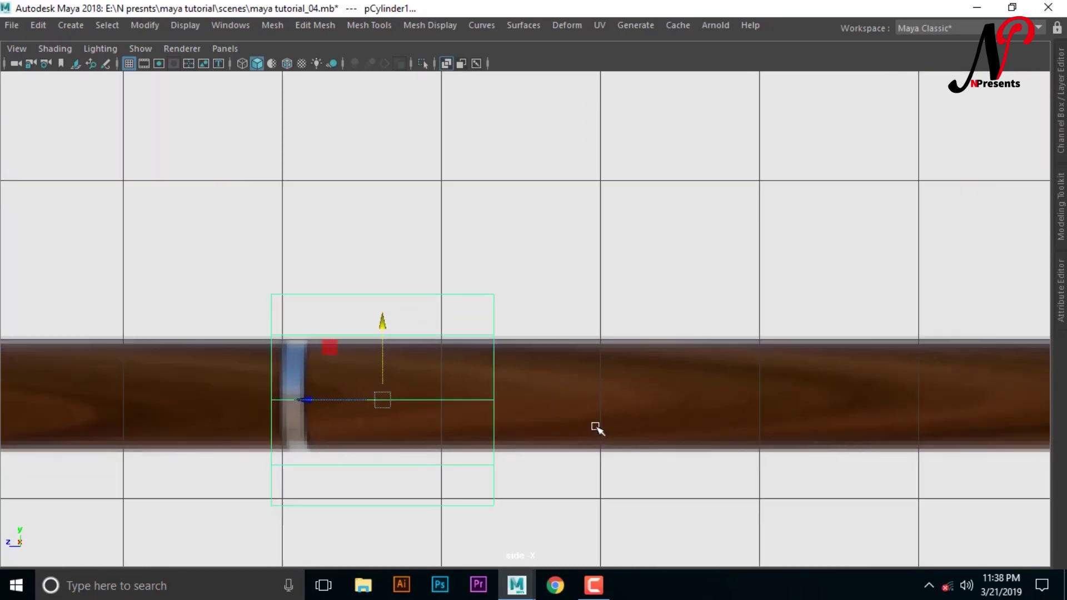
right_click(498, 354)
- In vertex mode, move the top, middle and upper vertex rows down toward the handle
right_click(455, 336)
left_click(379, 134)
scroll(584, 512, "up", 1)
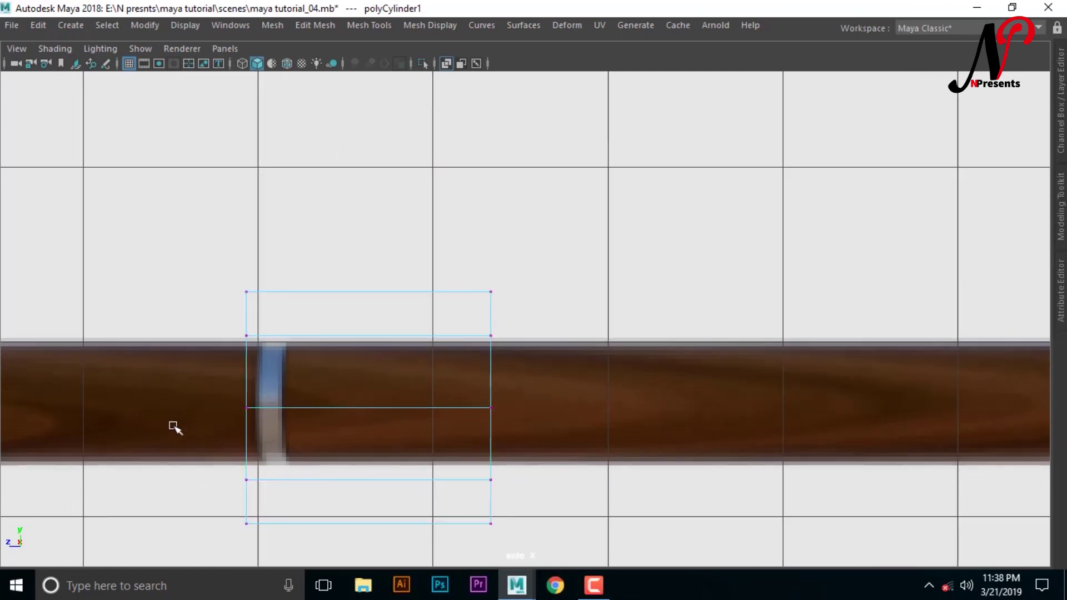
left_click_drag(178, 322, 567, 387)
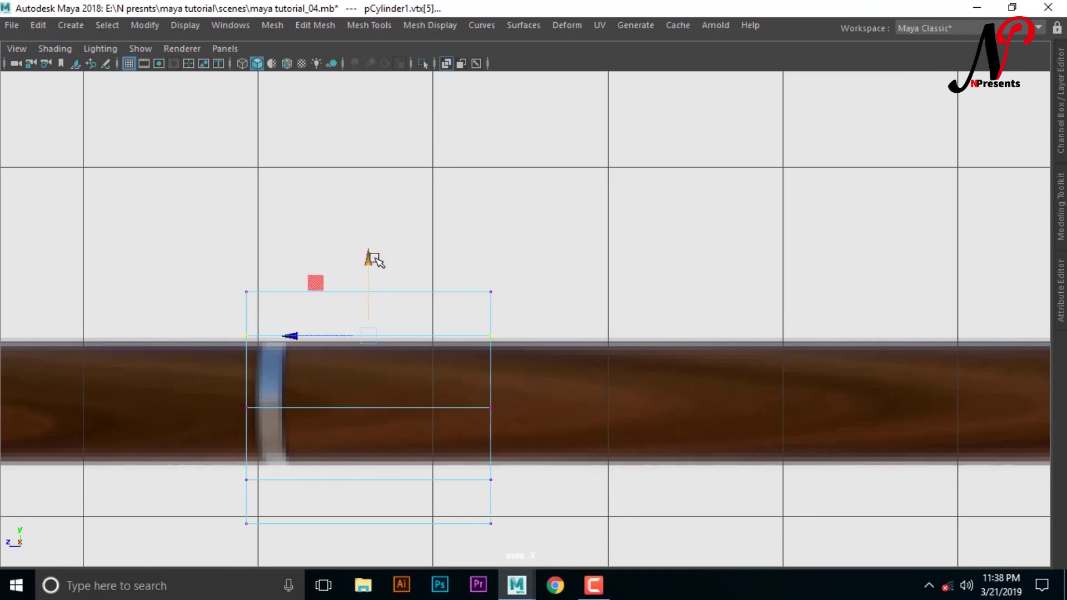
left_click_drag(366, 256, 367, 290)
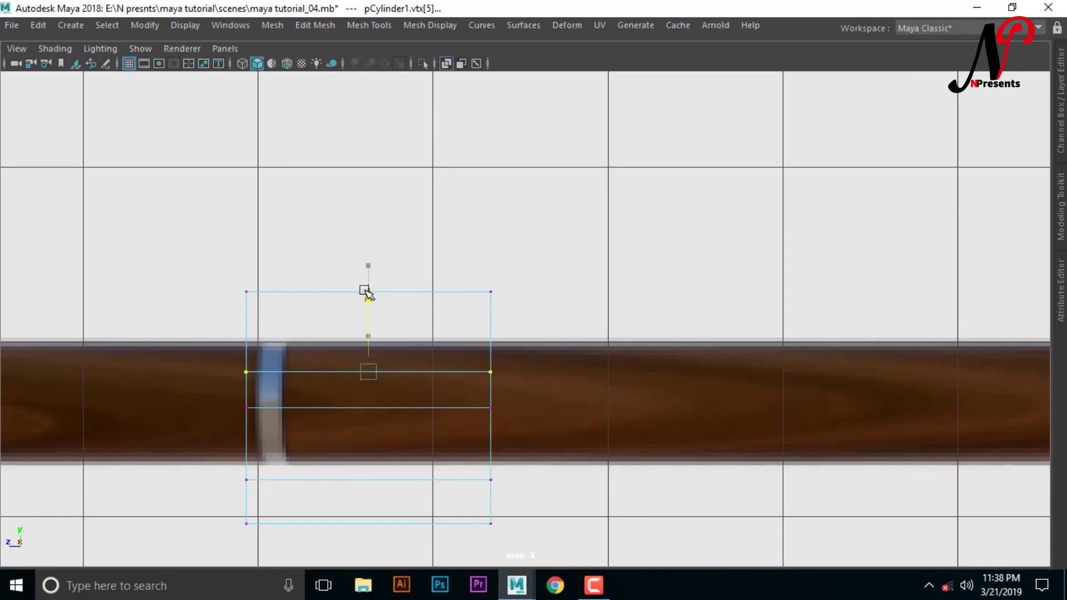
left_click_drag(225, 398, 552, 451)
left_click_drag(368, 333, 372, 356)
left_click_drag(207, 267, 705, 338)
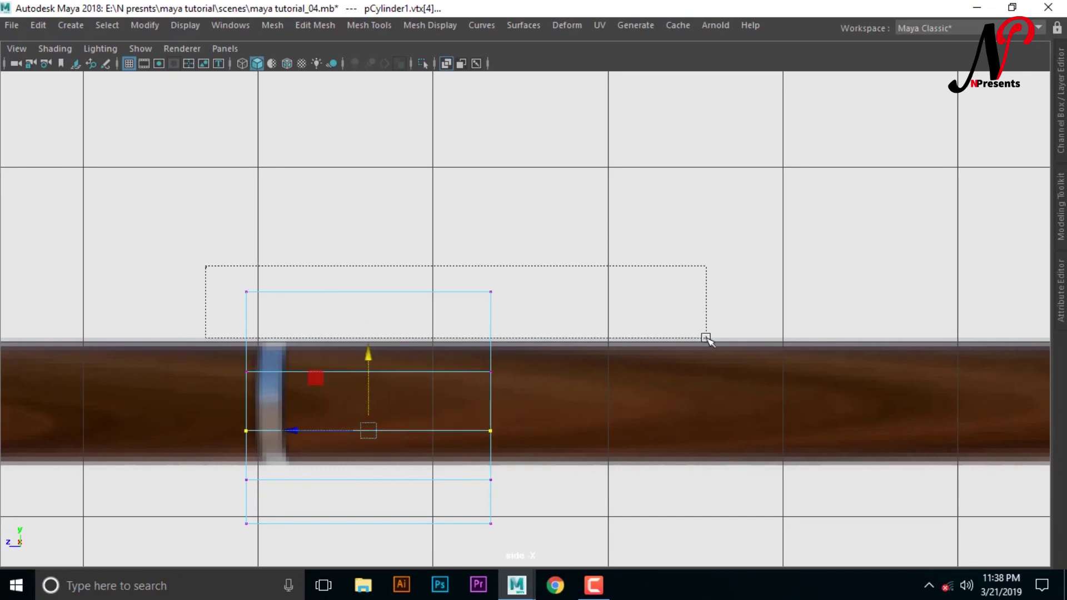
left_click_drag(369, 214, 369, 263)
- Raise the middle, bottom and lower vertex rows slightly to fit the handle
left_click_drag(221, 464, 615, 497)
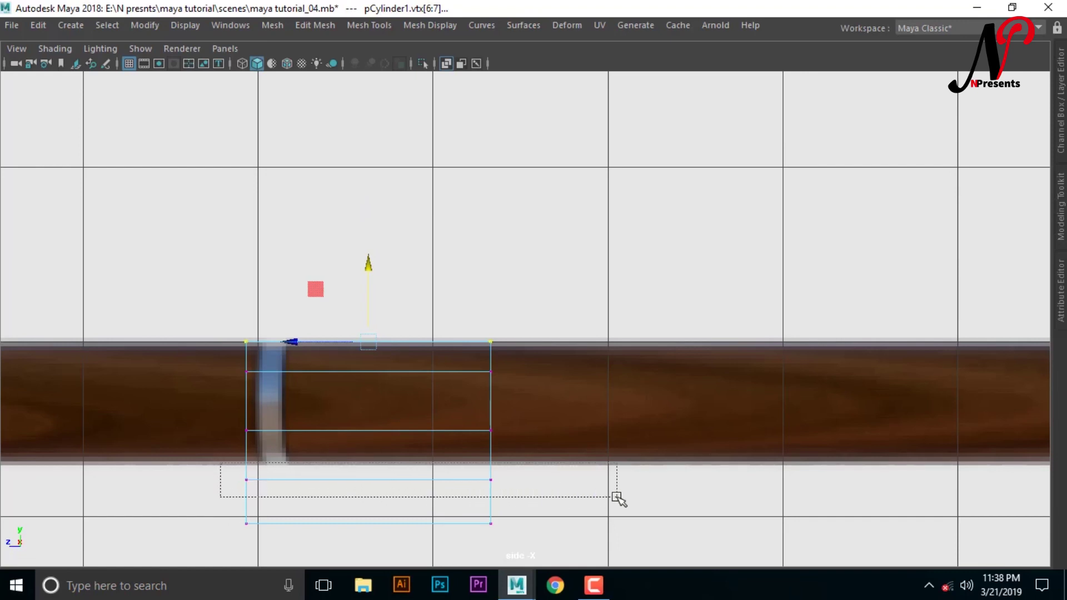
left_click_drag(367, 378, 367, 374)
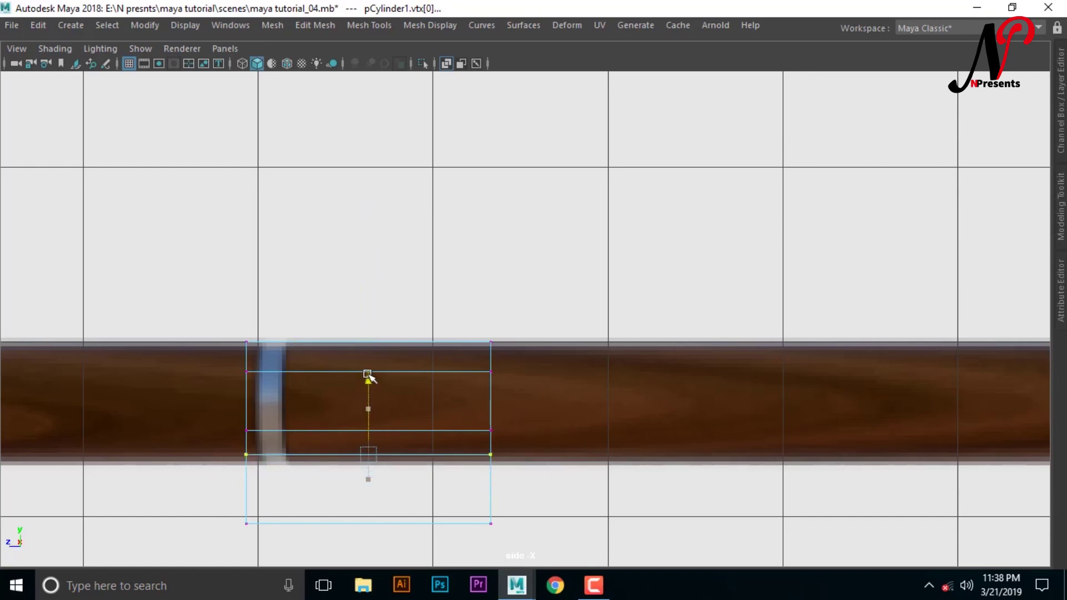
left_click_drag(216, 419, 525, 441)
left_click_drag(368, 378, 370, 354)
left_click_drag(217, 434, 600, 467)
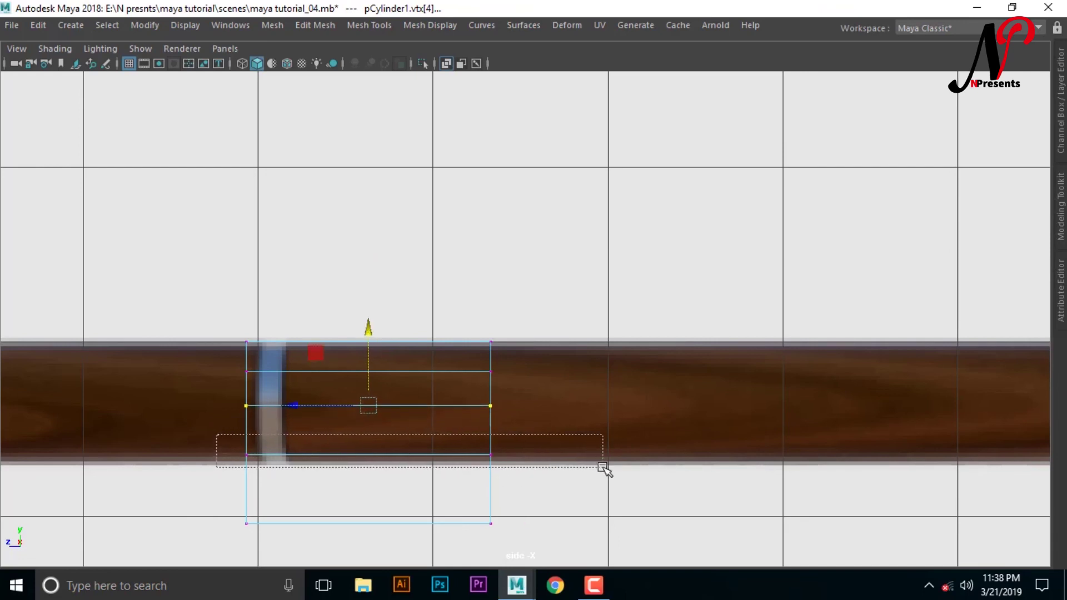
left_click_drag(371, 378, 372, 347)
left_click_drag(191, 509, 643, 540)
left_click_drag(368, 448, 368, 383)
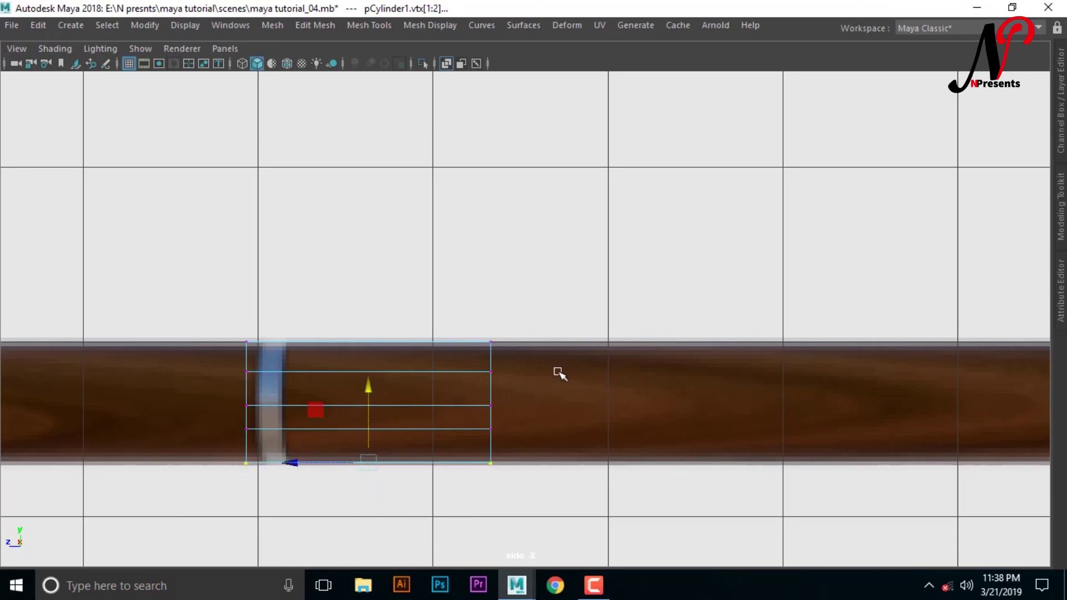
scroll(612, 407, "down", 5)
scroll(606, 408, "up", 4)
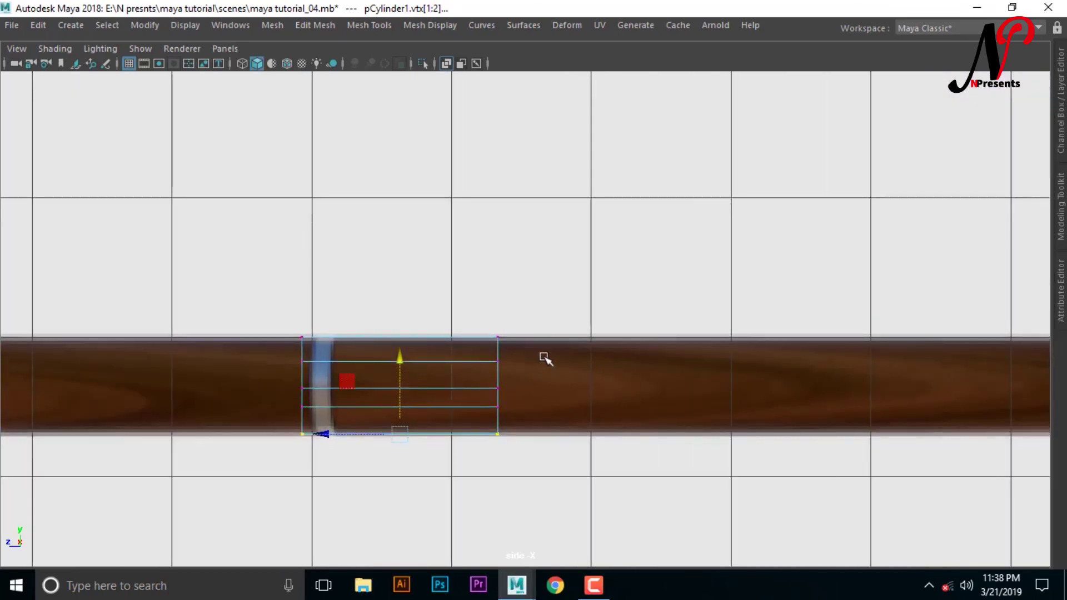
scroll(622, 365, "down", 5)
scroll(623, 365, "up", 3)
- Stretch the cylinder's end vertices along the handle toward the axe head
left_click_drag(478, 268, 589, 431)
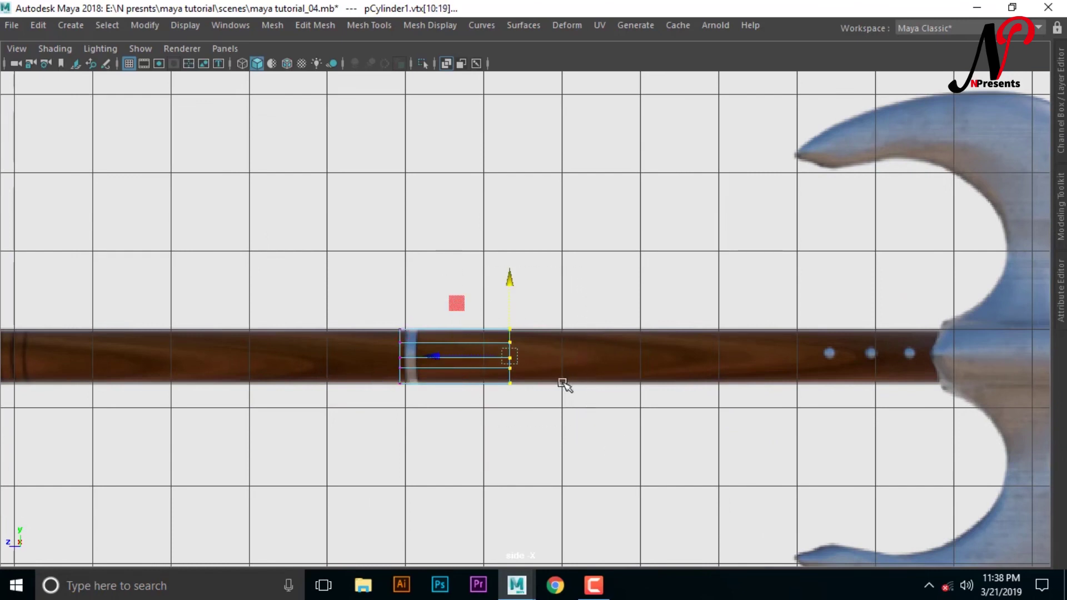
left_click_drag(469, 195, 631, 423)
left_click_drag(435, 357, 864, 381)
left_click_drag(315, 266, 488, 443)
scroll(488, 443, "down", 3)
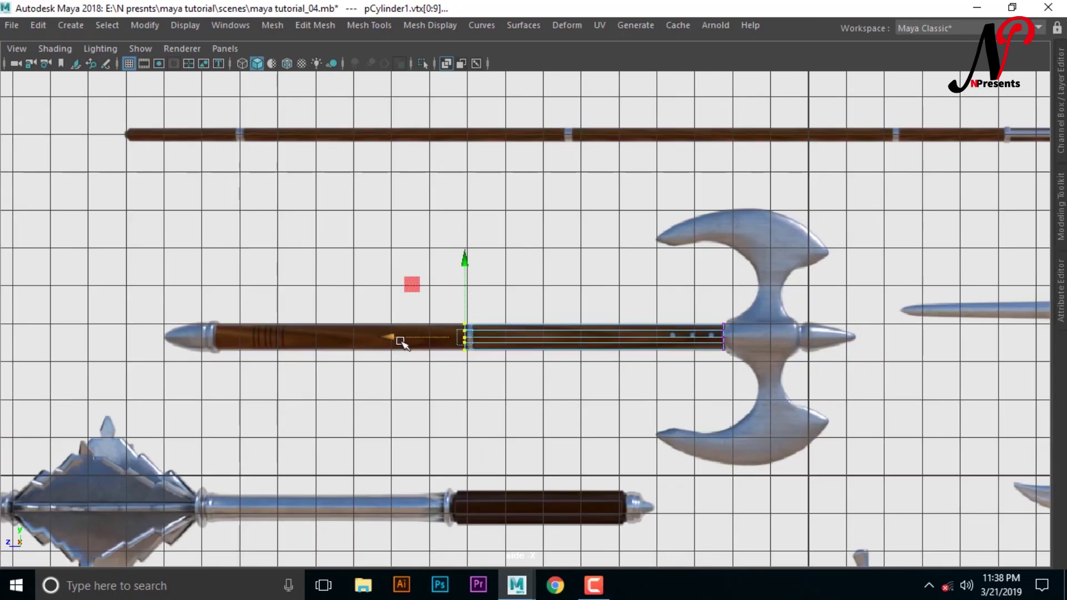
- Pull the cylinder's other end far along the handle
left_click_drag(400, 341, 155, 357)
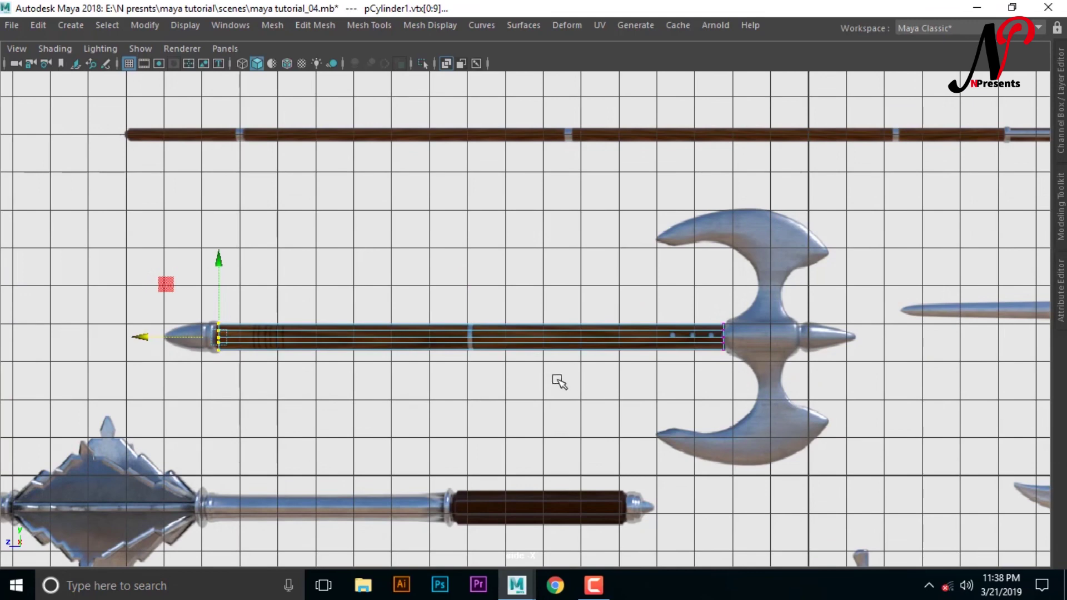
scroll(553, 383, "up", 2)
scroll(556, 389, "up", 2)
scroll(667, 369, "down", 2)
scroll(777, 358, "up", 1)
scroll(722, 369, "down", 3)
scroll(508, 374, "up", 3)
scroll(602, 395, "up", 1)
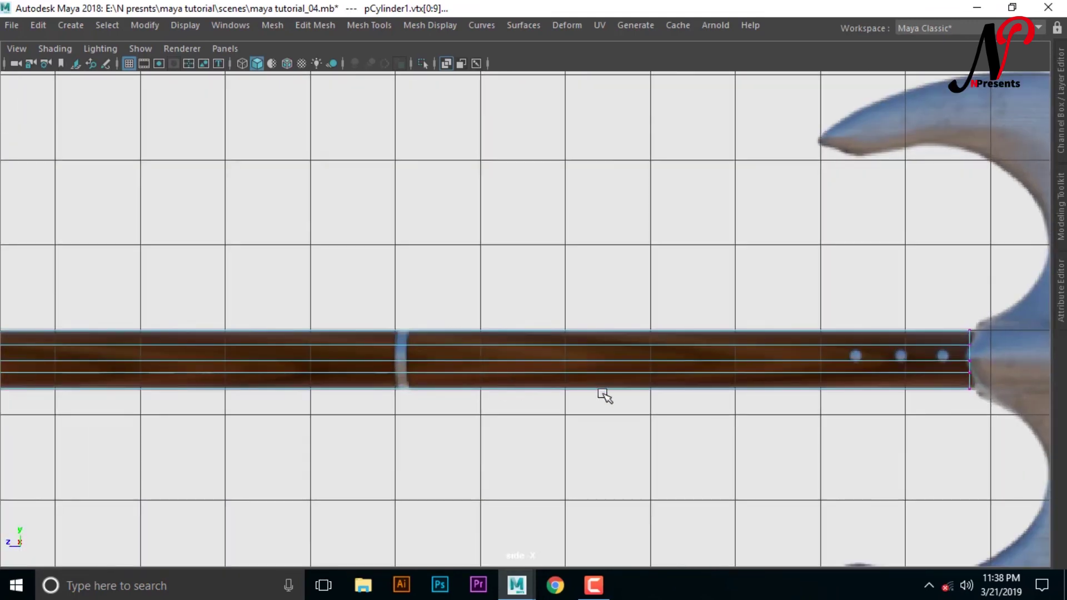
scroll(528, 409, "down", 3)
scroll(552, 398, "up", 2)
scroll(553, 398, "up", 1)
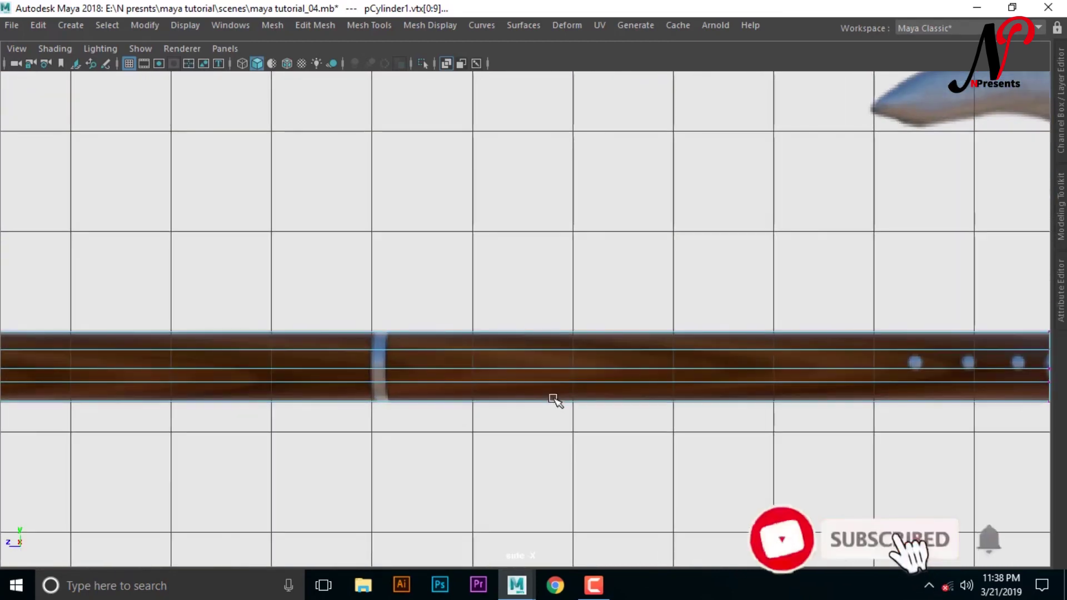
scroll(429, 400, "up", 2)
mouse_move(317, 436)
middle_mouse_down("alt")
mouse_move(639, 441)
mouse_move(598, 472)
mouse_move(636, 343)
mouse_move(595, 327)
middle_mouse_up("alt")
scroll(631, 442, "up", 2)
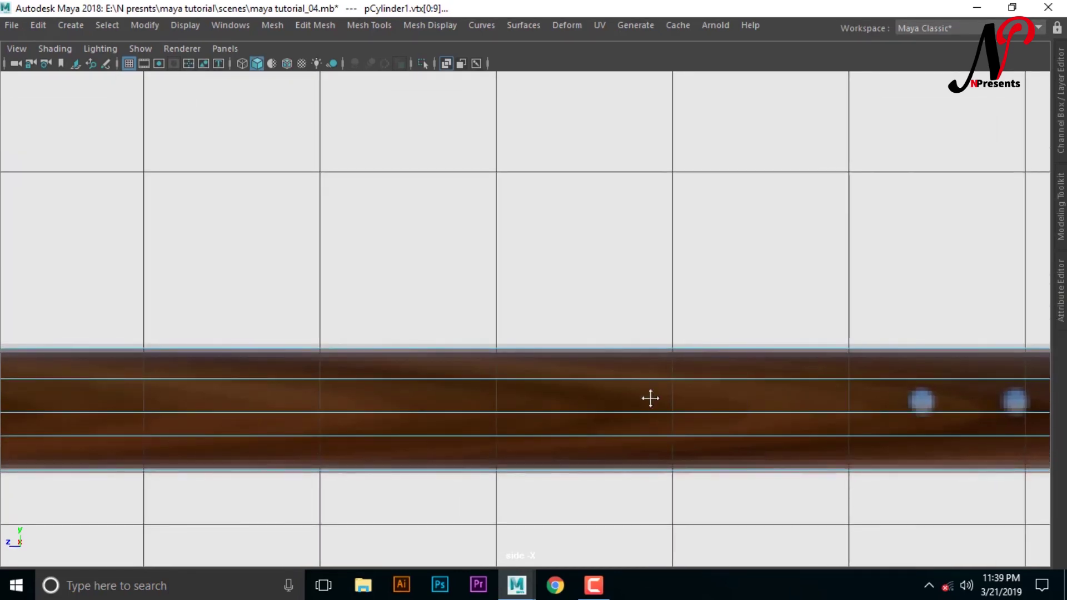
- Fit the end vertices flush against the axe head
middle_click_drag(650, 397, 230, 383, "alt")
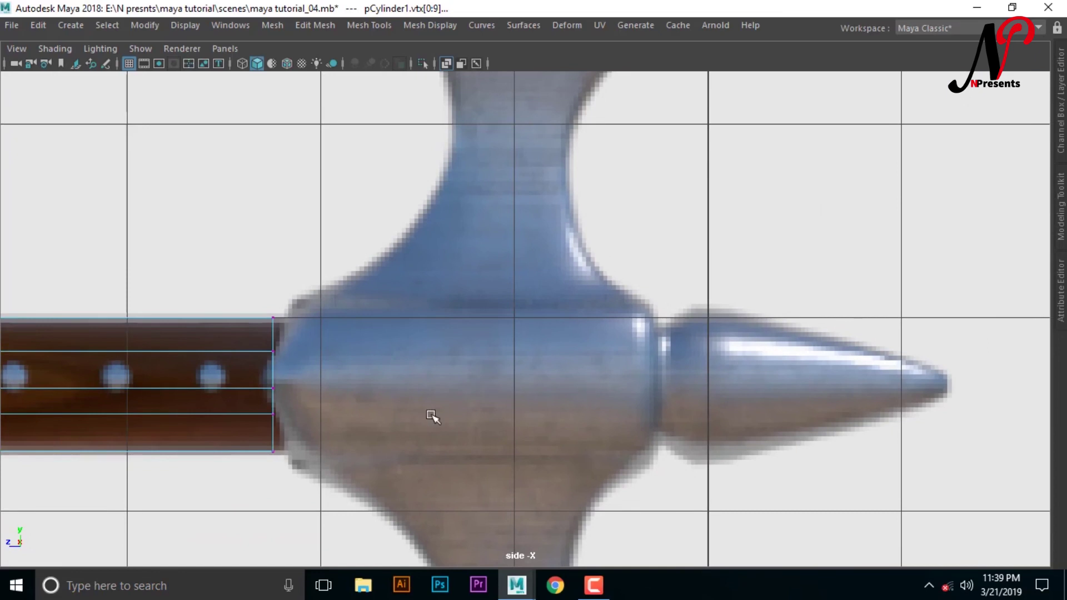
middle_click_drag(431, 417, 577, 329, "alt")
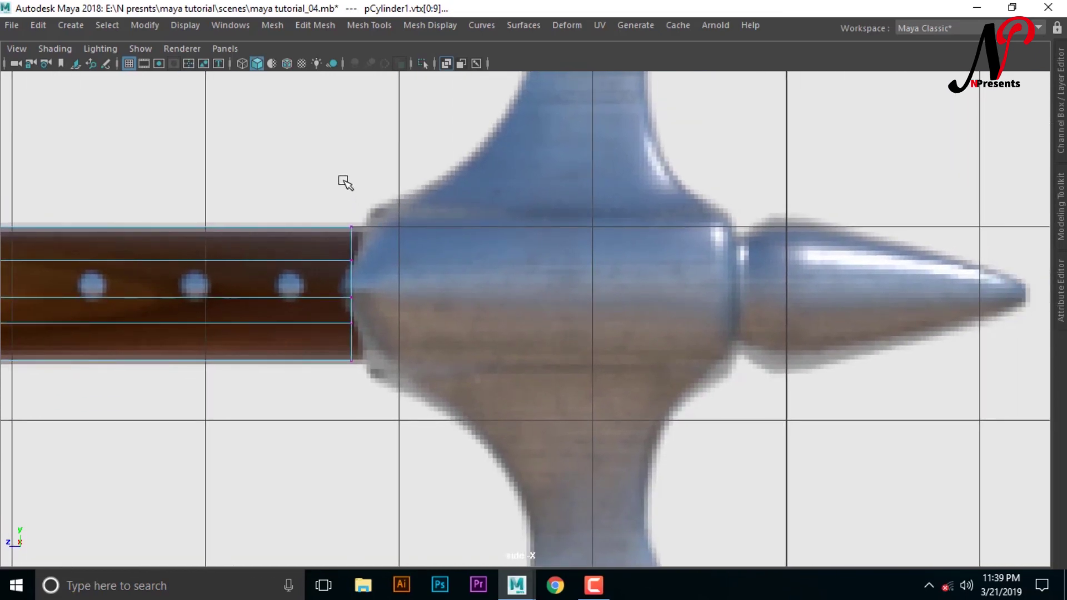
left_click_drag(321, 168, 394, 393)
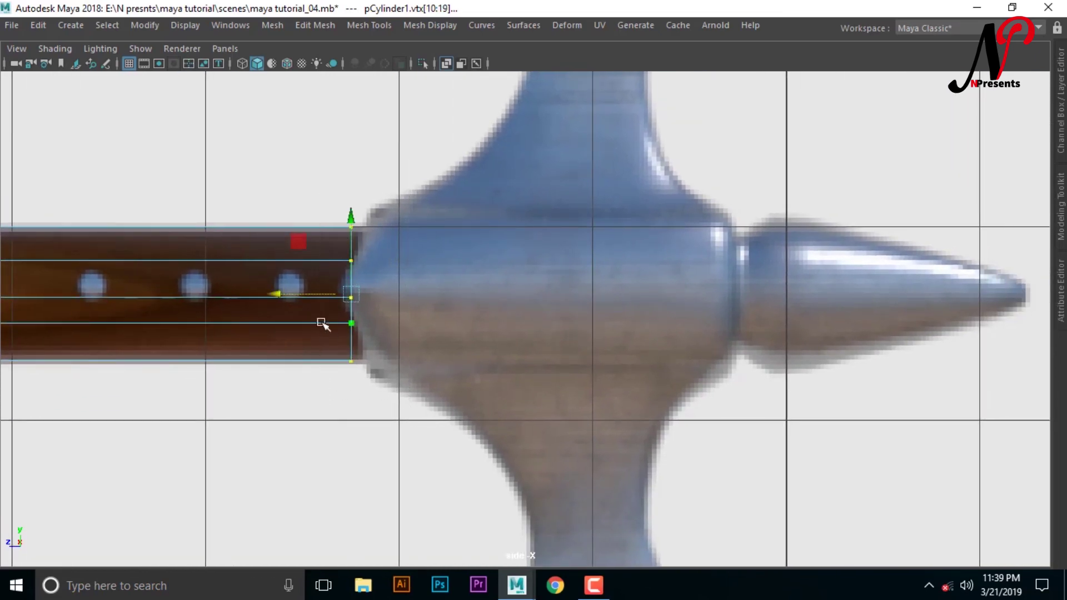
left_click_drag(286, 298, 314, 296)
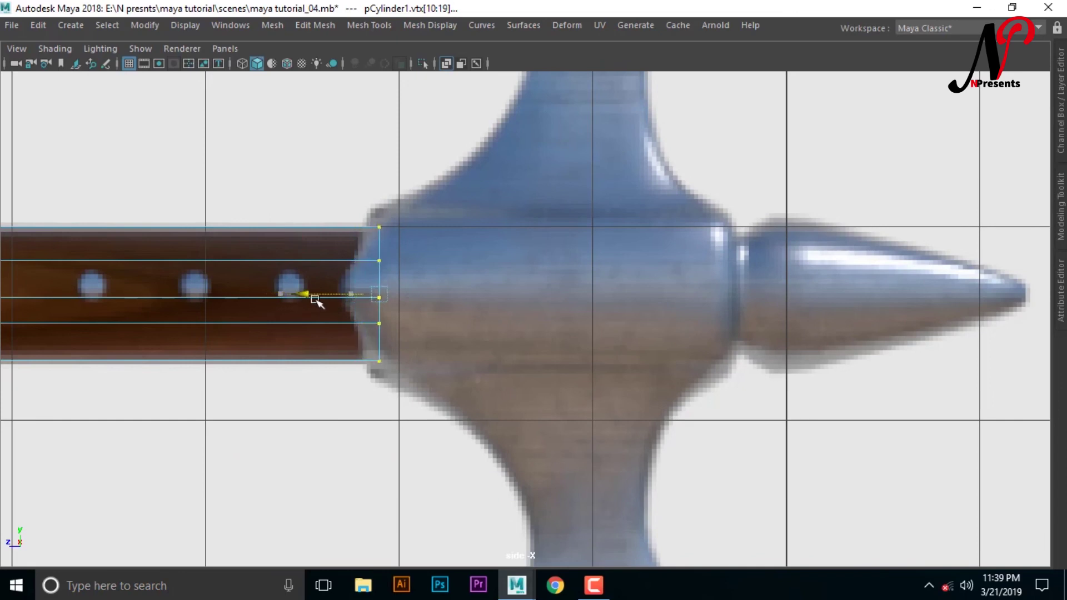
scroll(519, 310, "down", 3)
scroll(519, 309, "up", 2)
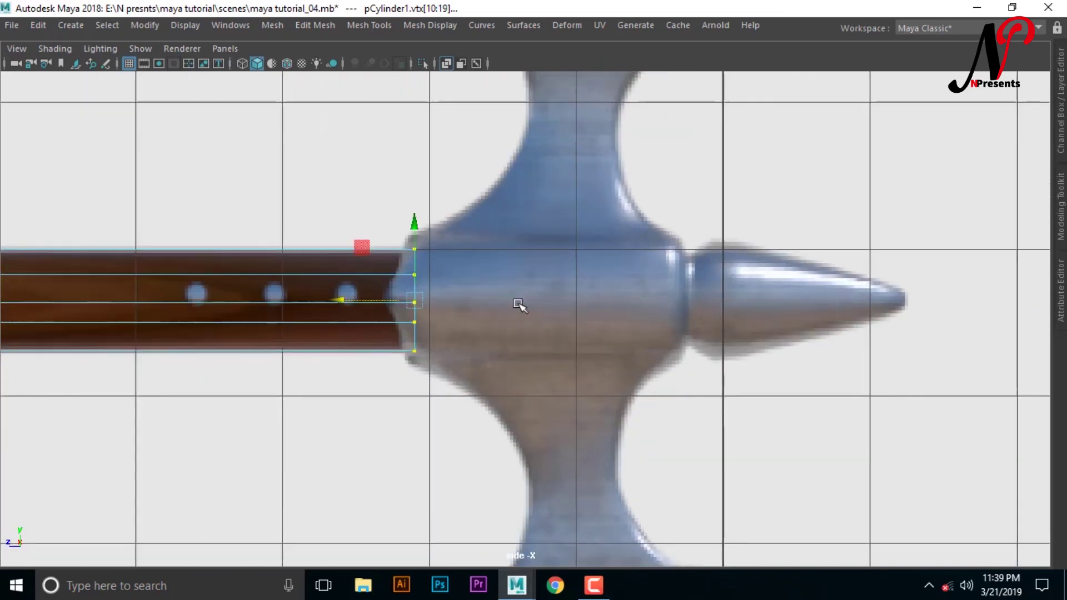
scroll(522, 310, "up", 1)
scroll(535, 306, "up", 1)
scroll(534, 306, "up", 1)
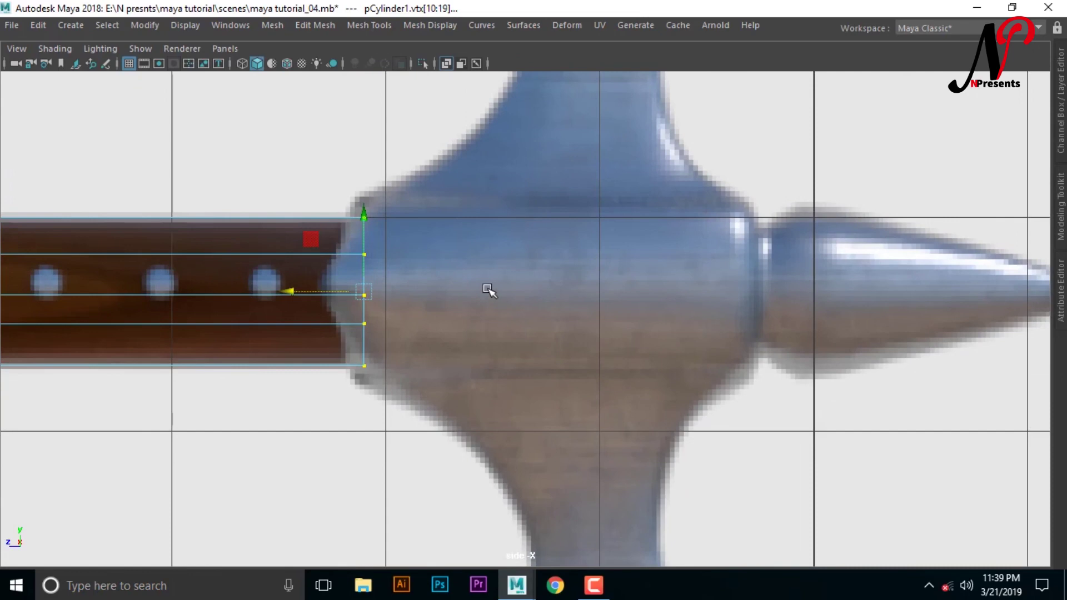
scroll(488, 289, "down", 3)
scroll(497, 294, "up", 1)
scroll(509, 296, "up", 2)
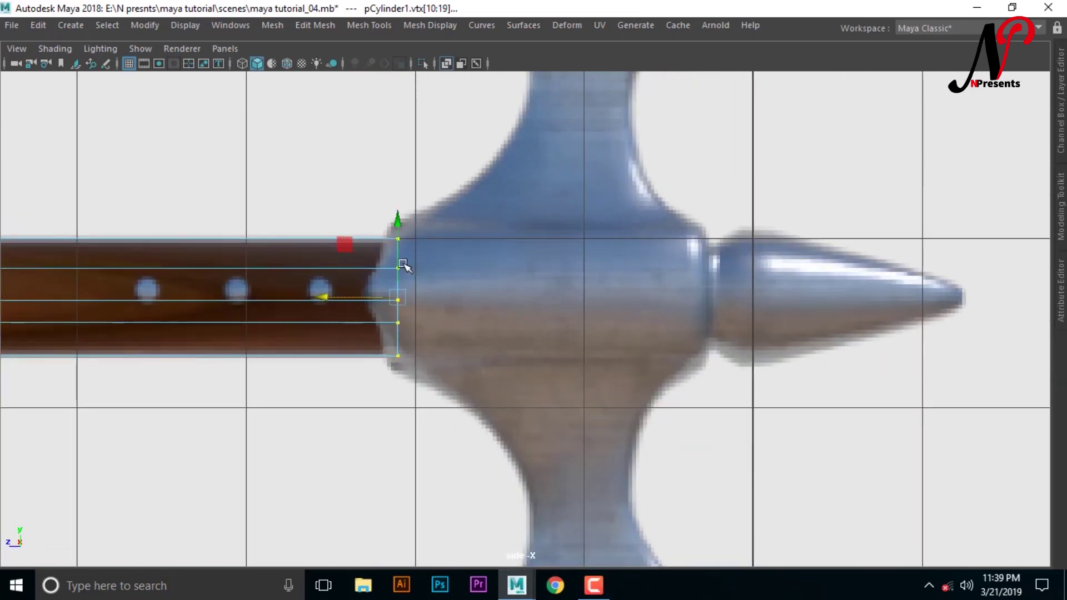
left_click_drag(348, 296, 335, 298)
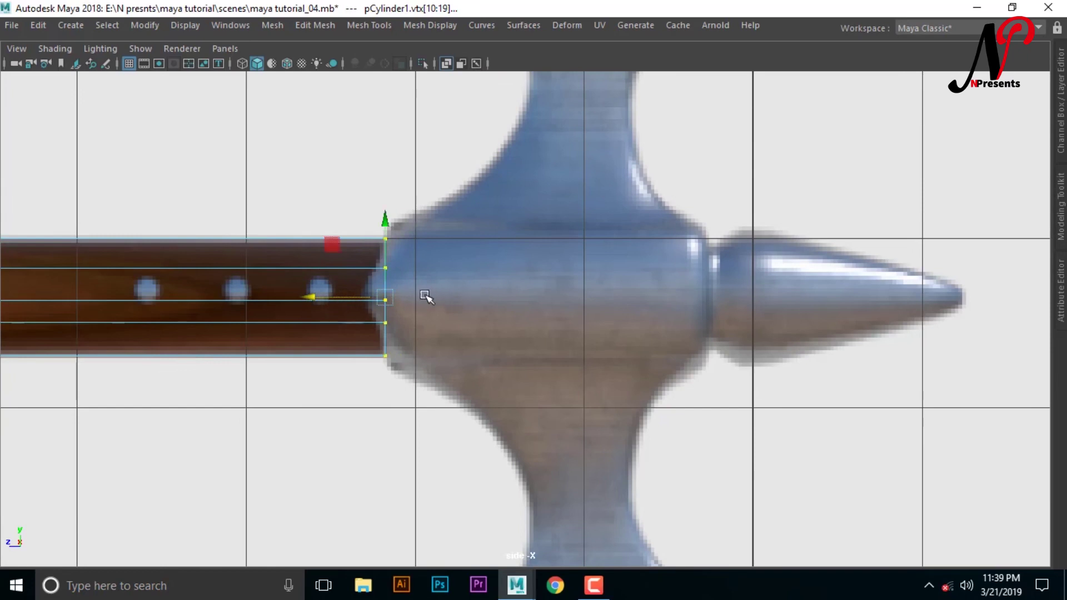
scroll(400, 275, "down", 3)
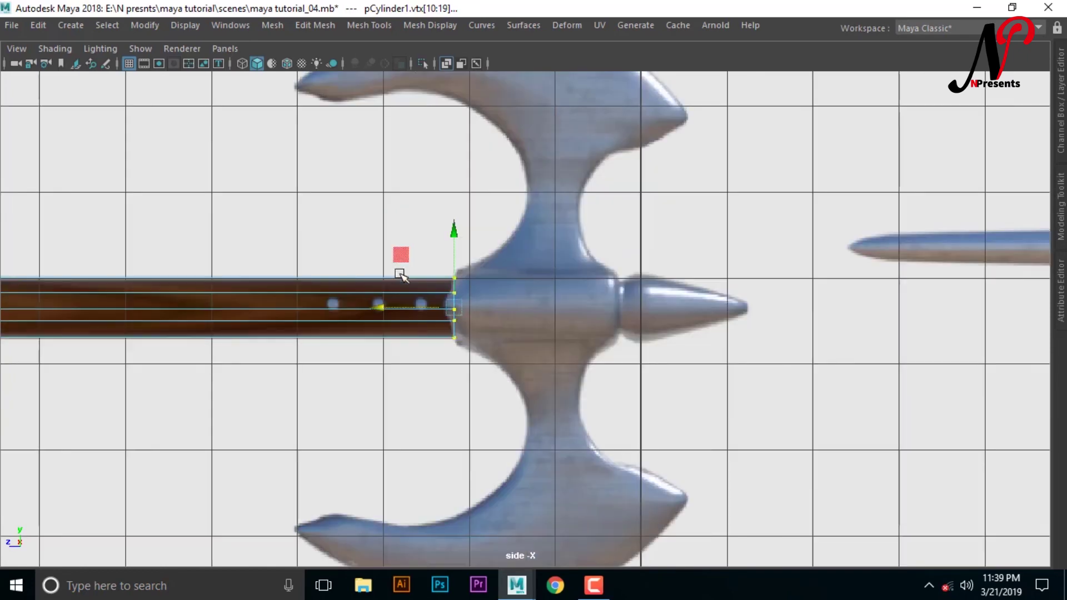
scroll(465, 295, "up", 2)
scroll(389, 311, "up", 1)
- Select the cylinder's faces at the head end and extrude them
right_click_drag(411, 300, 399, 176)
left_click_drag(381, 172, 466, 405)
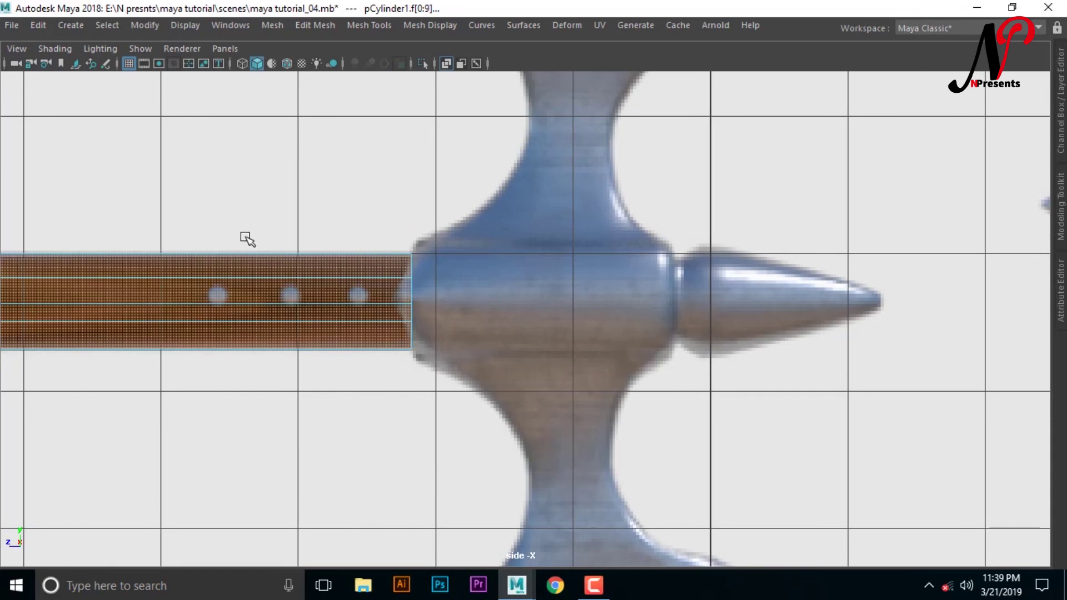
left_click_drag(393, 172, 511, 448)
left_click_drag(276, 183, 280, 410, "ctrl")
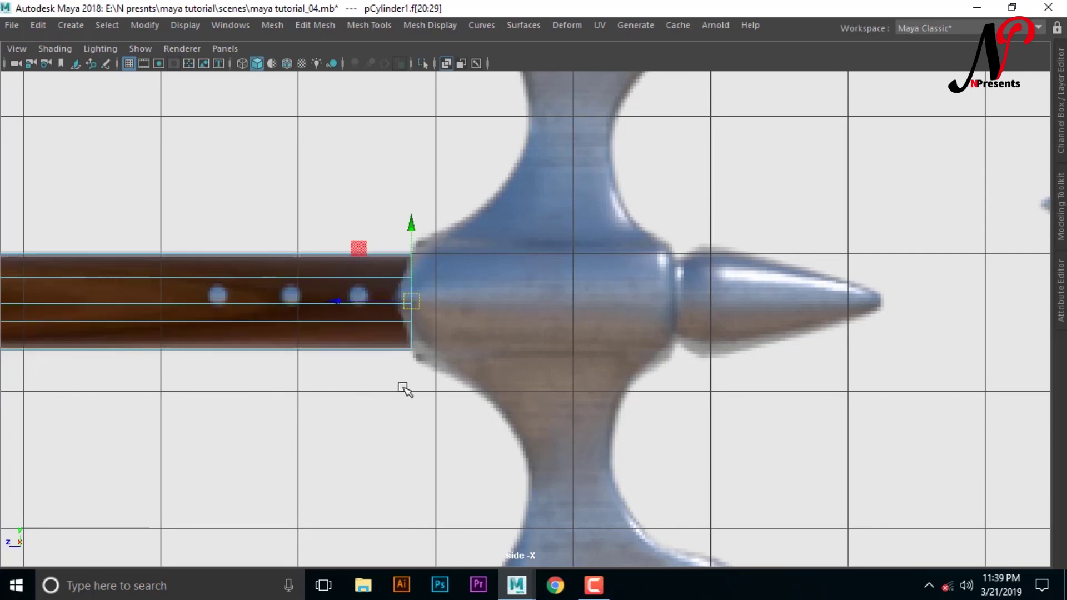
scroll(557, 362, "up", 1)
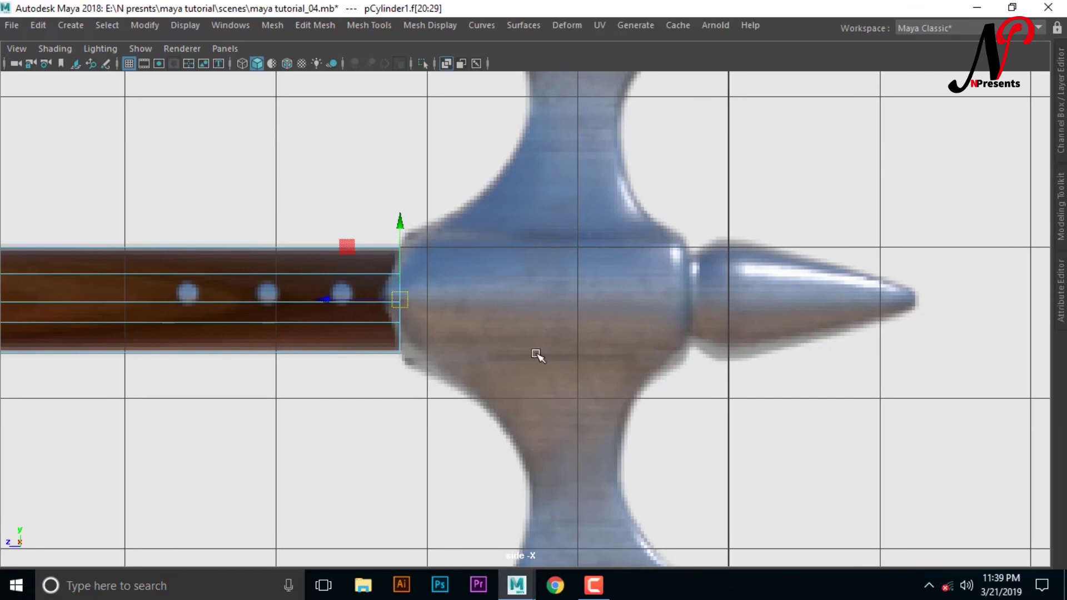
key("ctrl+e")
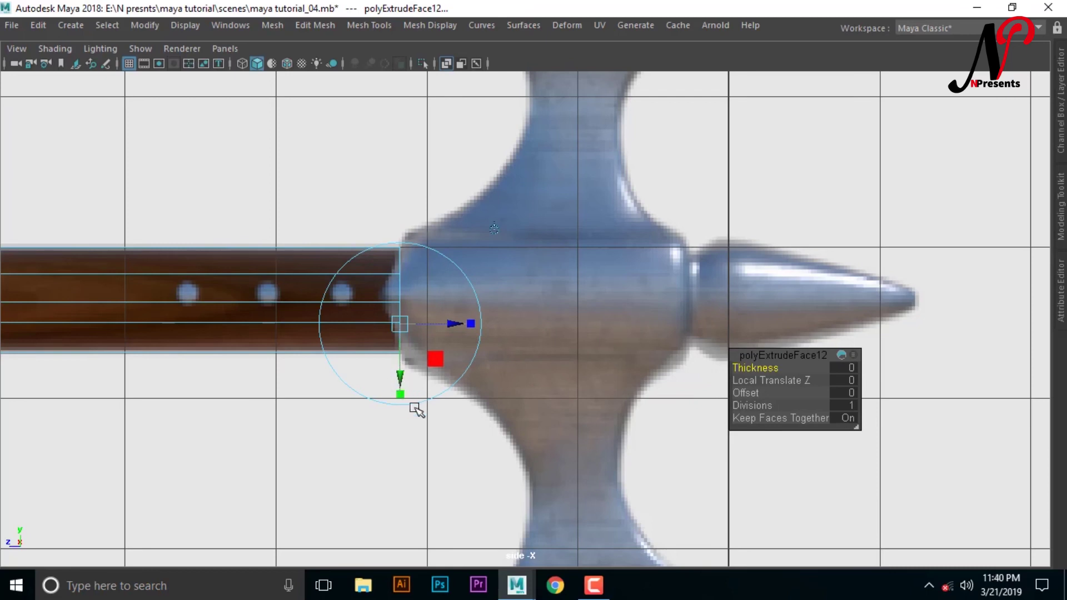
- Test-scale the first extrusion, then return it to its unscaled size
left_click(400, 395)
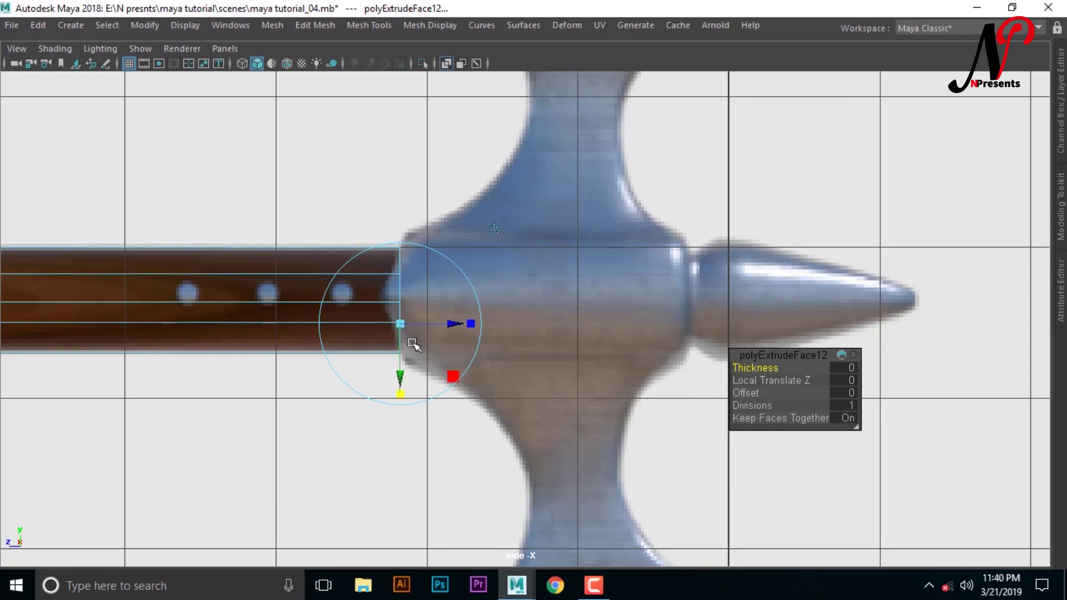
left_click_drag(399, 324, 429, 324)
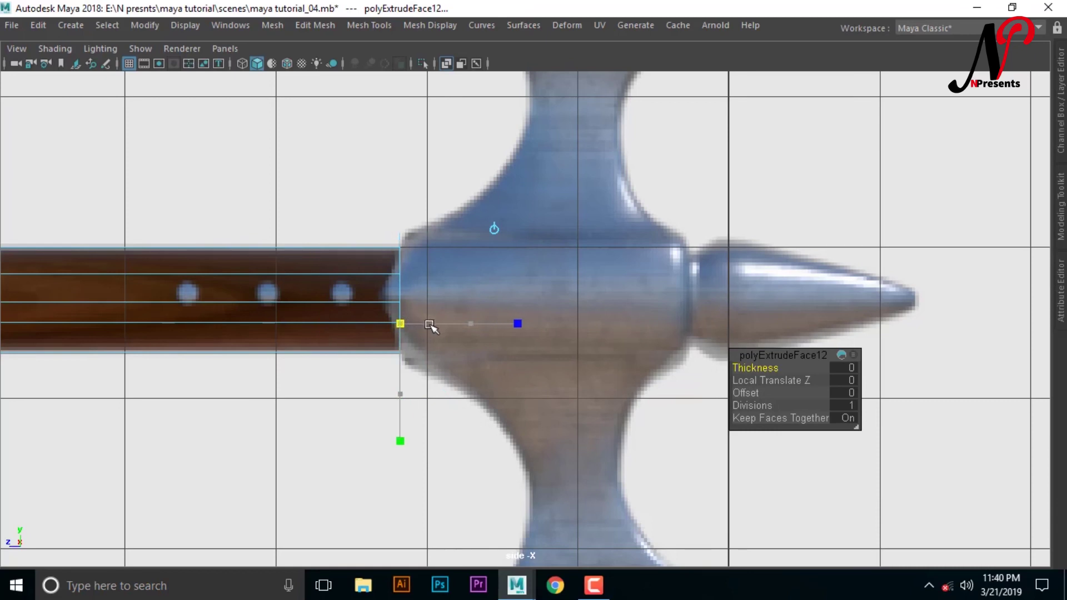
left_click_drag(430, 324, 437, 344)
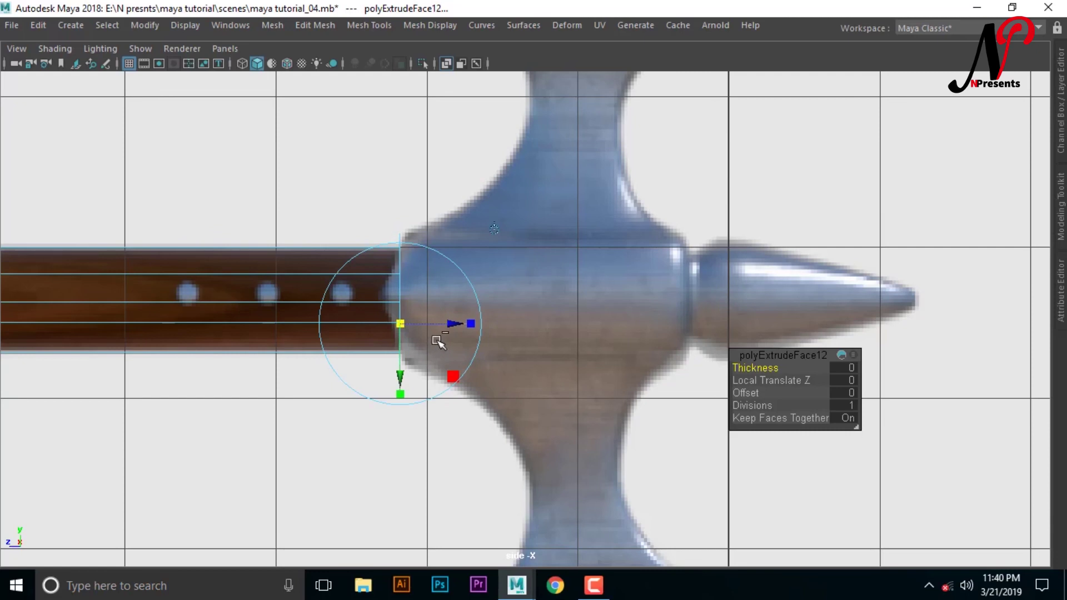
- Extrude the end faces again and push them through the axe head to the spike base
key("ctrl+e")
left_click_drag(459, 328, 725, 299)
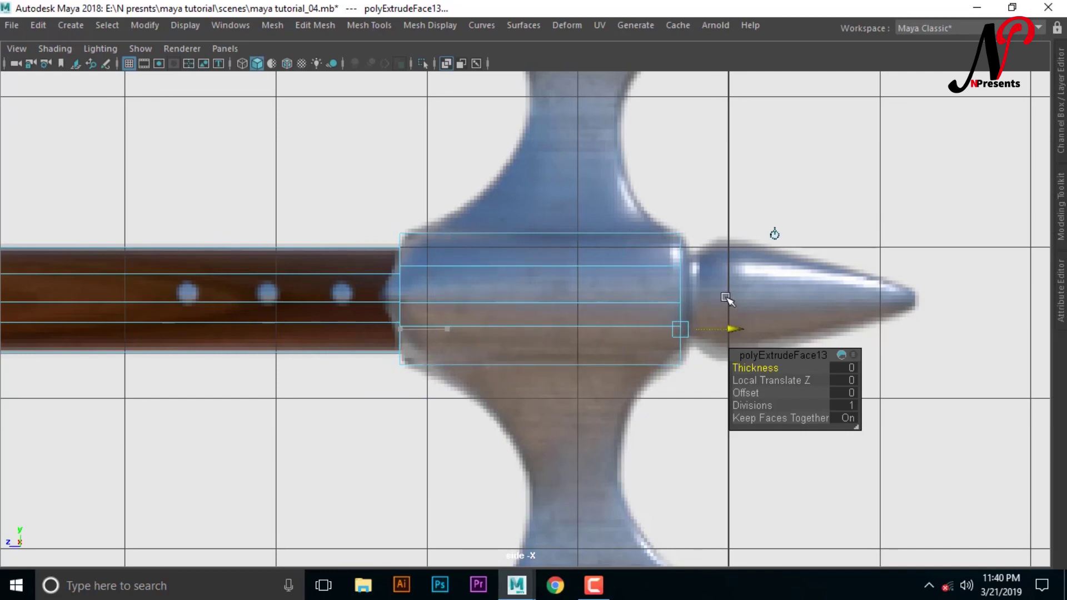
scroll(461, 326, "down", 3)
scroll(554, 326, "up", 2)
scroll(553, 322, "up", 1)
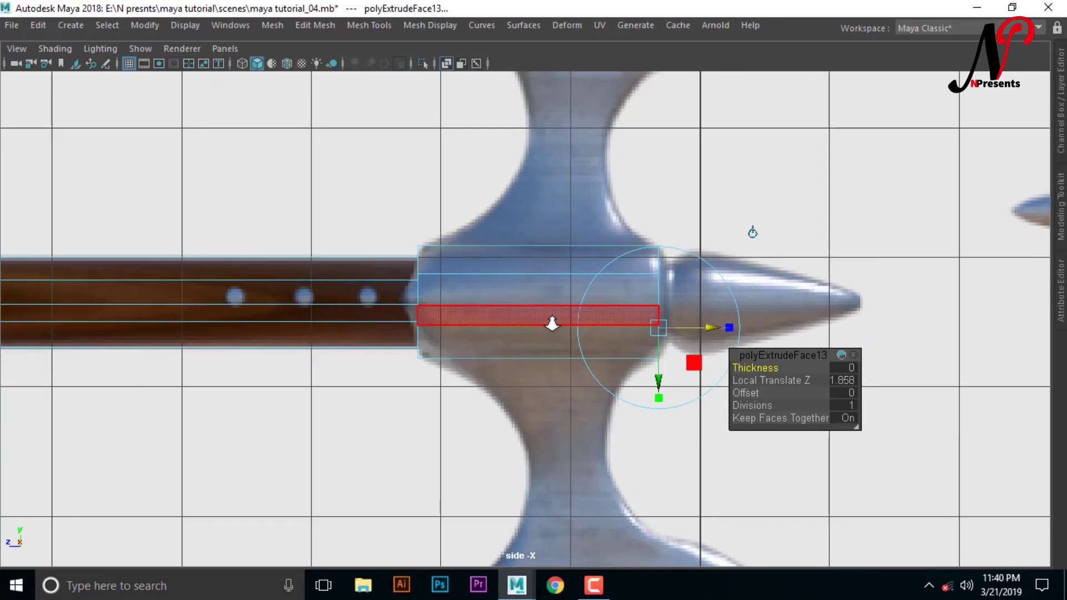
scroll(555, 326, "up", 1)
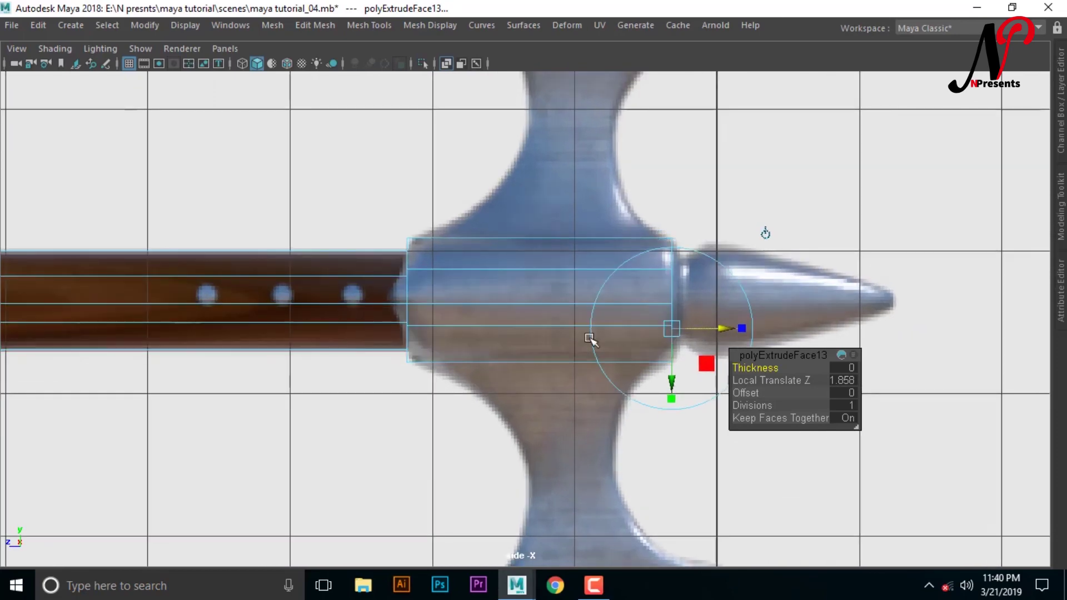
middle_click_drag(622, 361, 231, 410, "alt")
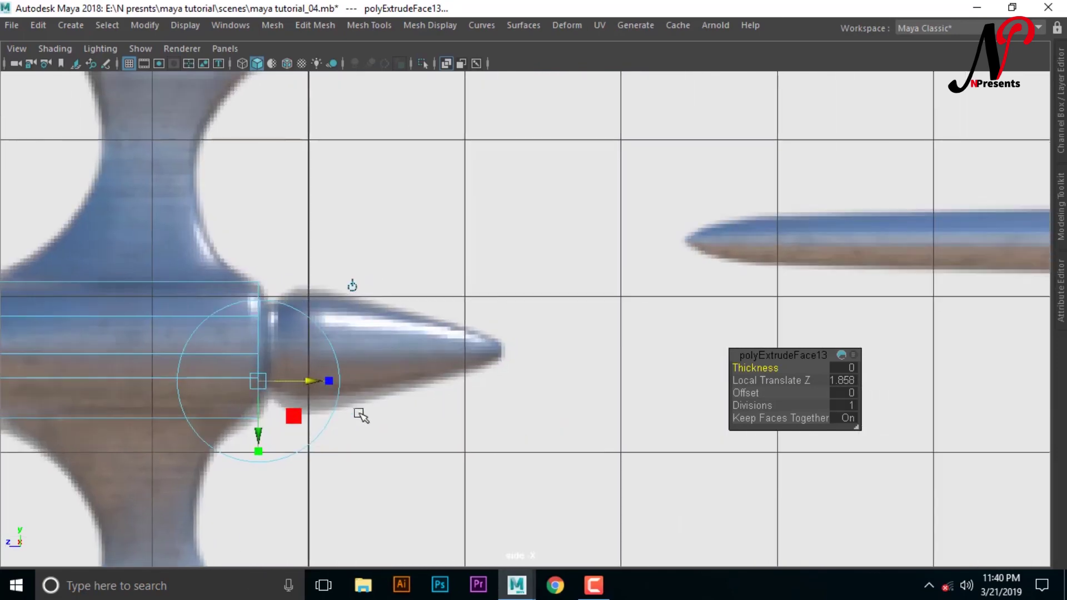
scroll(590, 340, "up", 2)
scroll(590, 340, "up", 1)
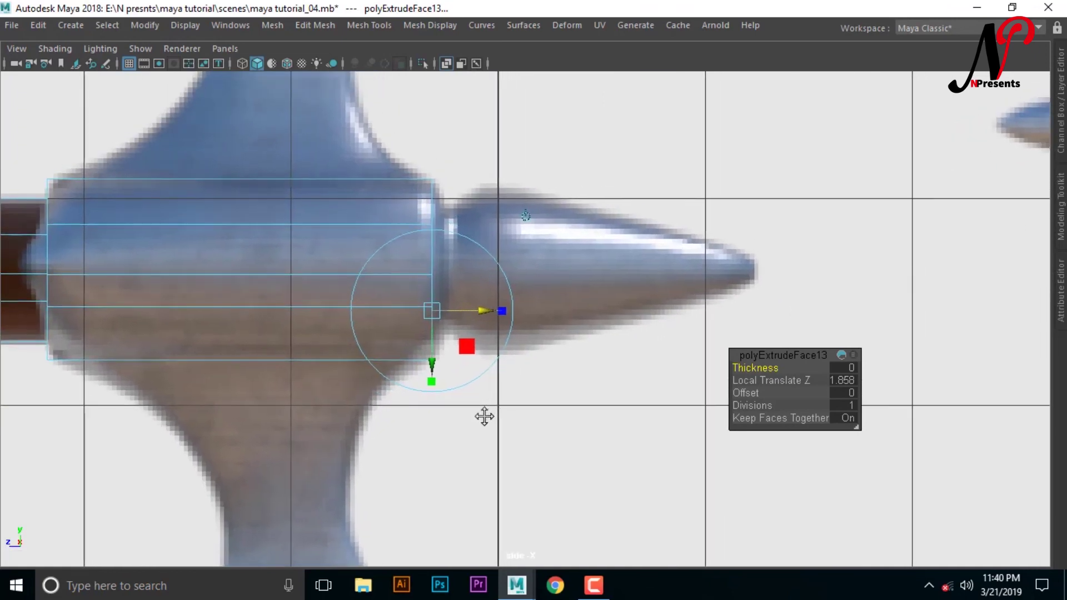
middle_click_drag(612, 345, 464, 435, "alt")
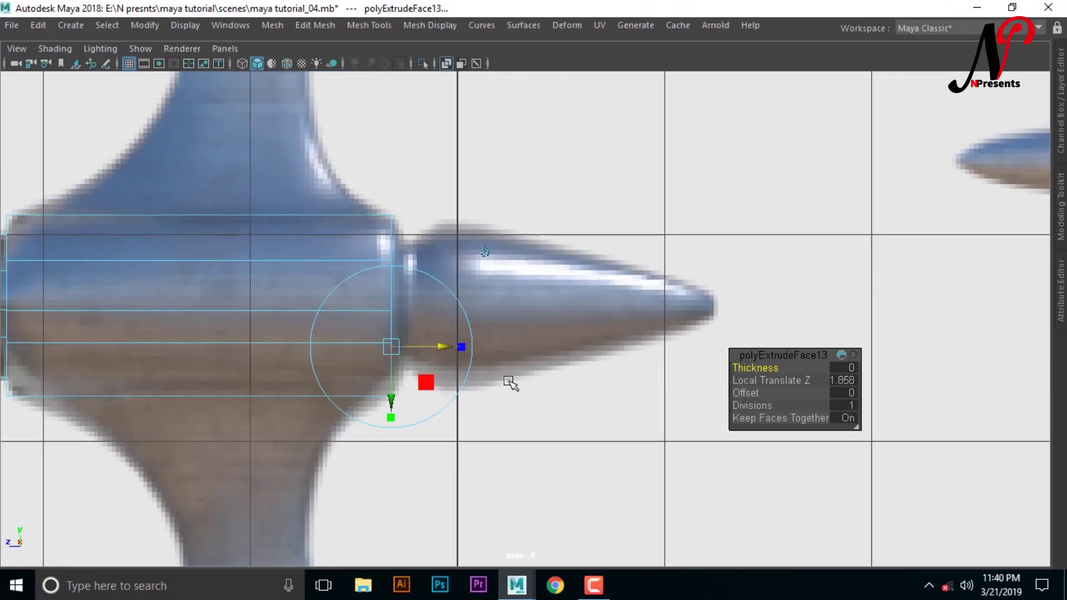
- Extrude the end faces a short way out and scale them slightly inward
key("ctrl+e")
left_click_drag(396, 347, 410, 352)
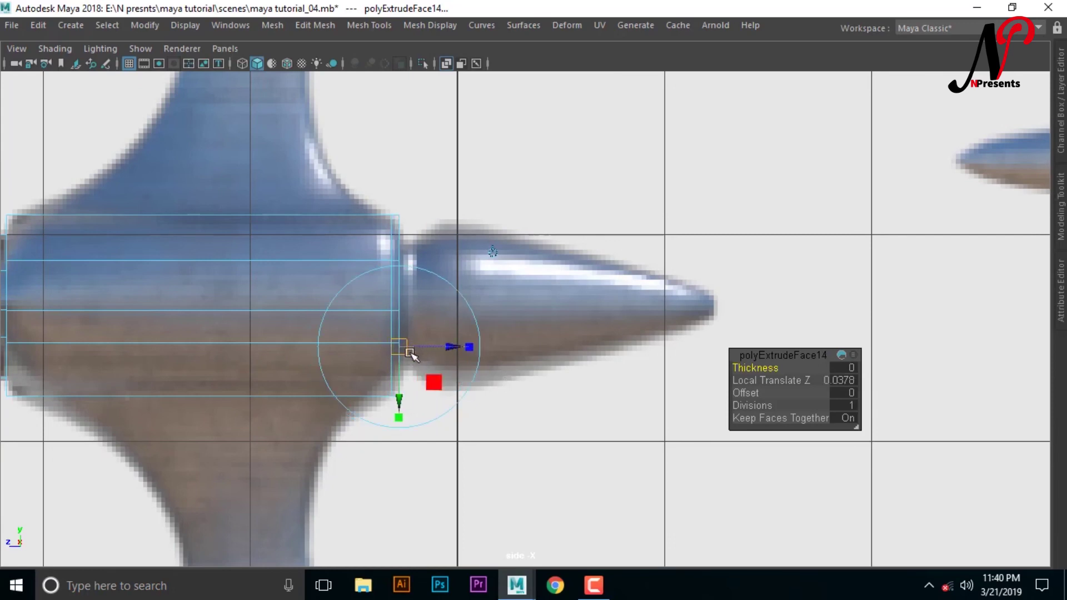
left_click(470, 348)
left_click_drag(406, 349, 388, 341)
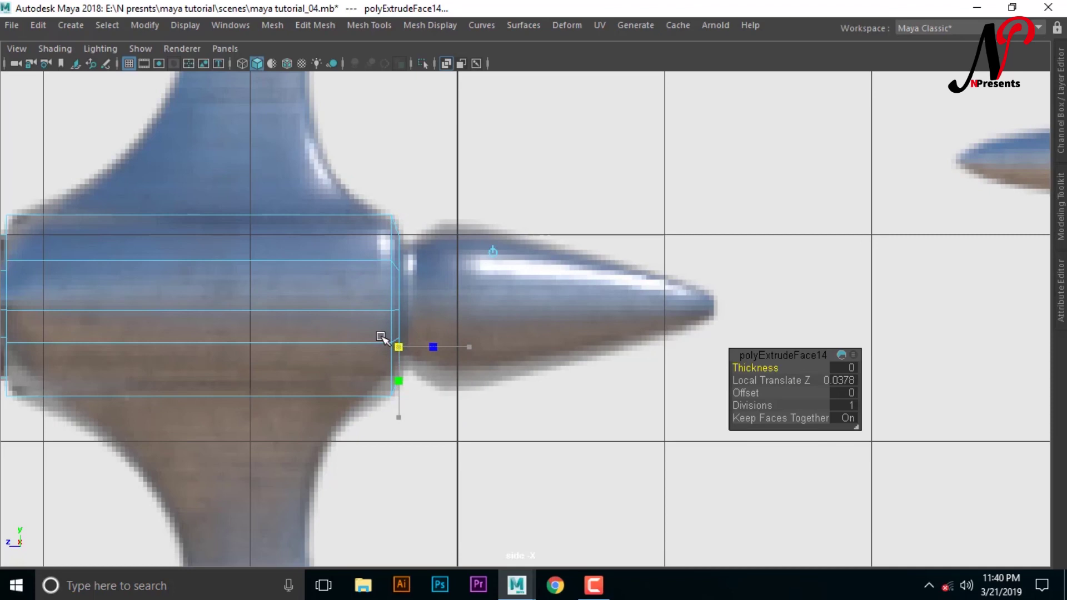
left_click_drag(382, 337, 382, 338)
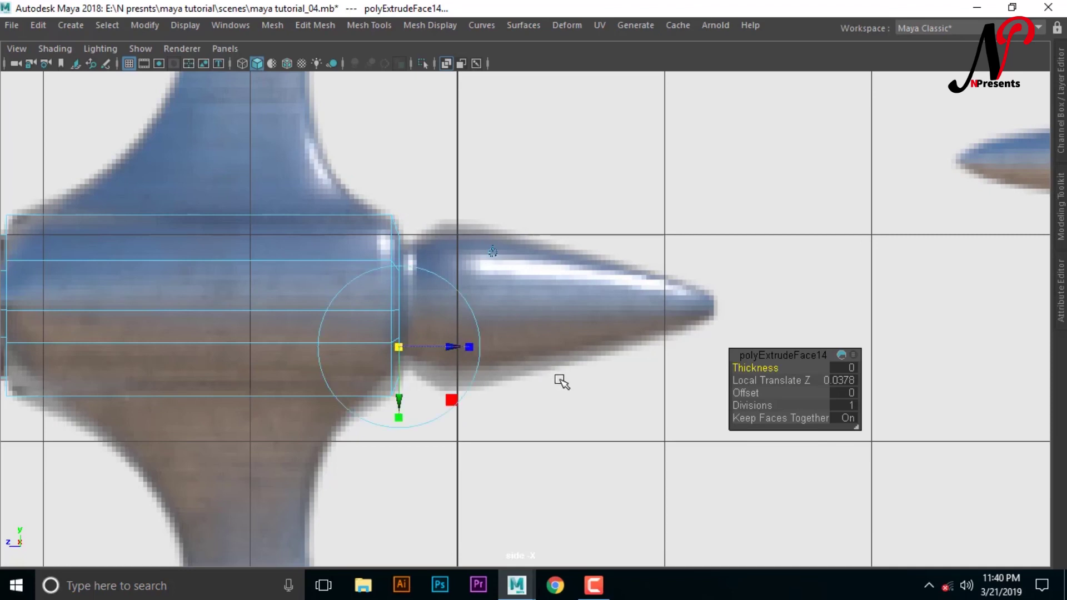
- Add further short extrusions at the handle's end, adjusting each along the shaft axis
key("ctrl+e")
left_click_drag(442, 343, 461, 346)
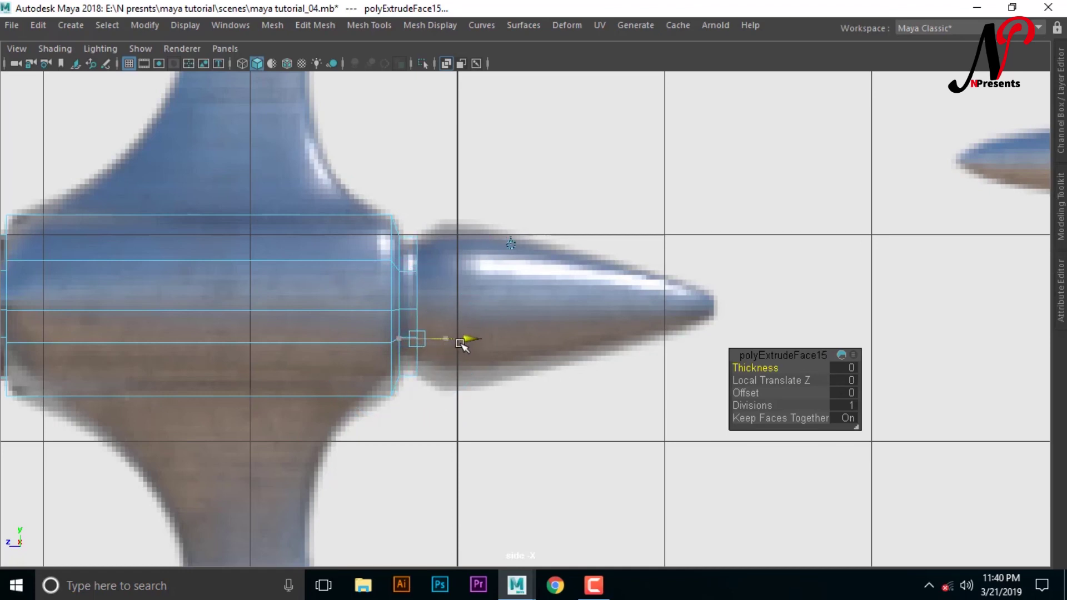
left_click_drag(462, 346, 462, 347)
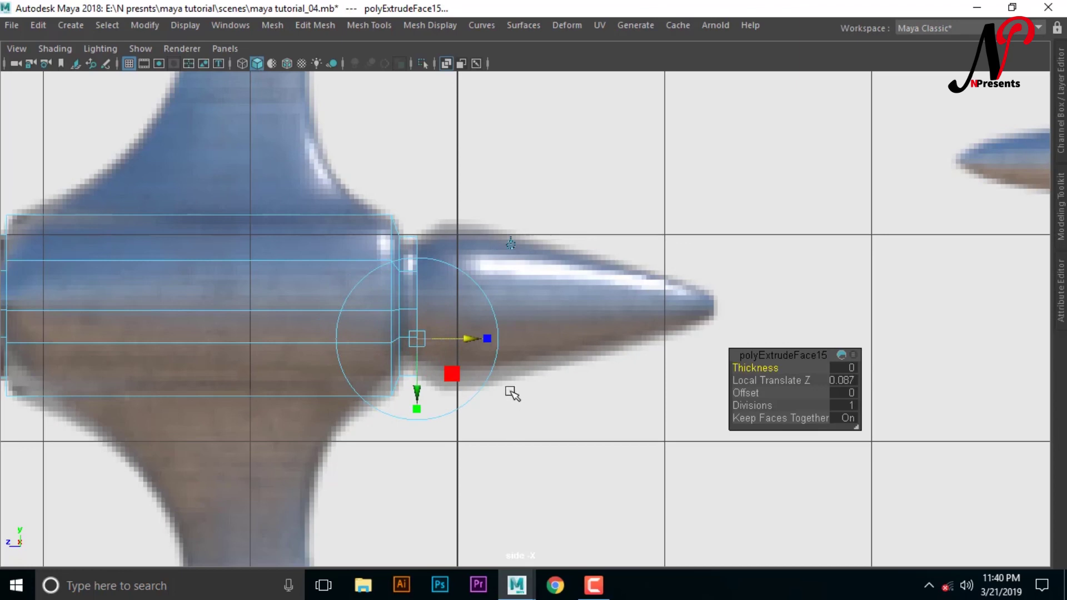
key("ctrl+e")
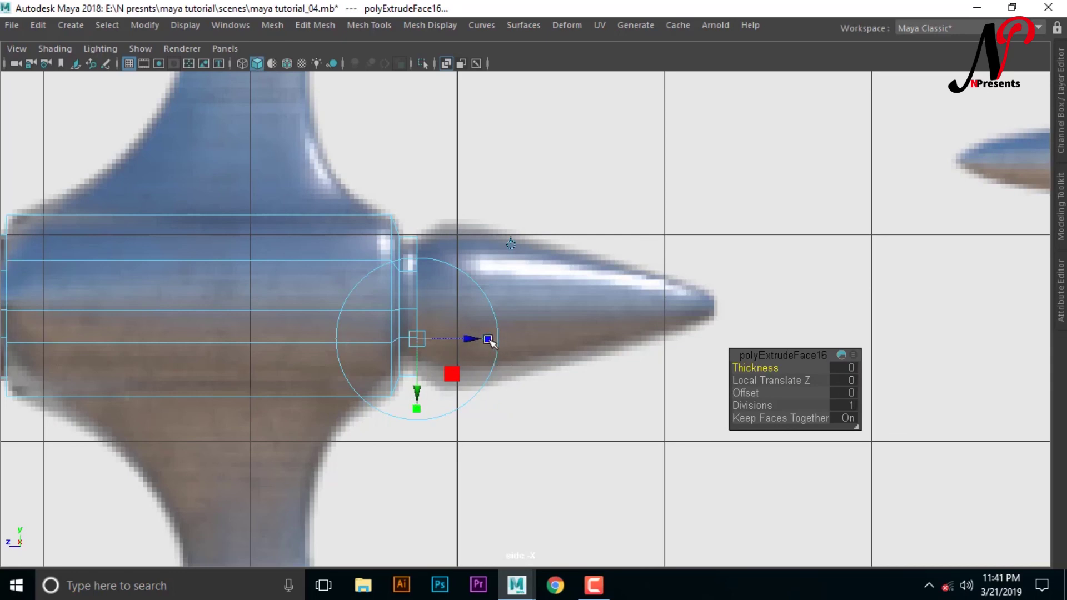
left_click(488, 340)
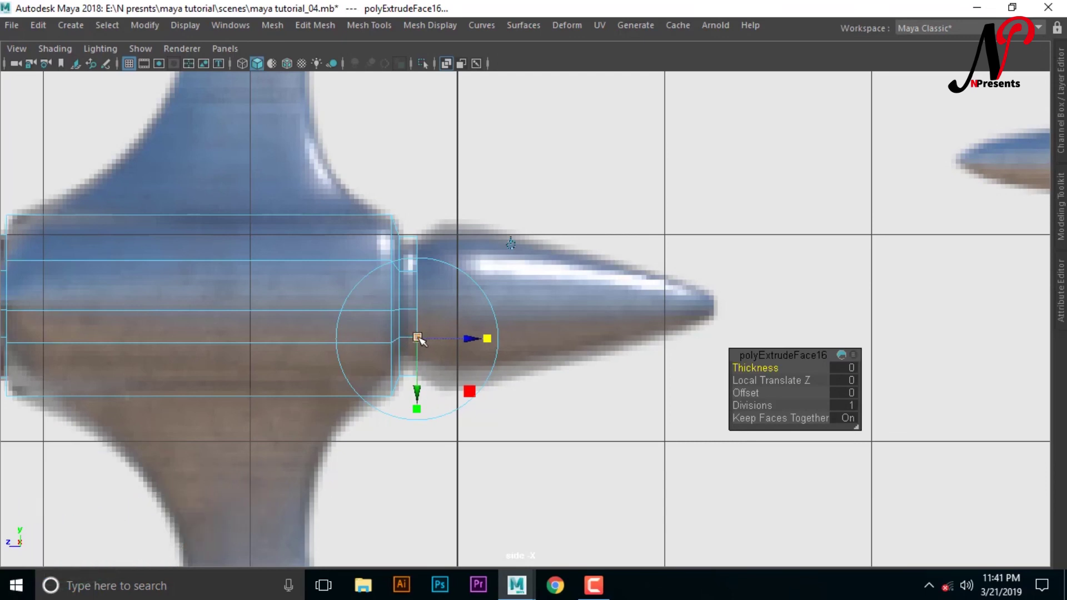
left_click(418, 338)
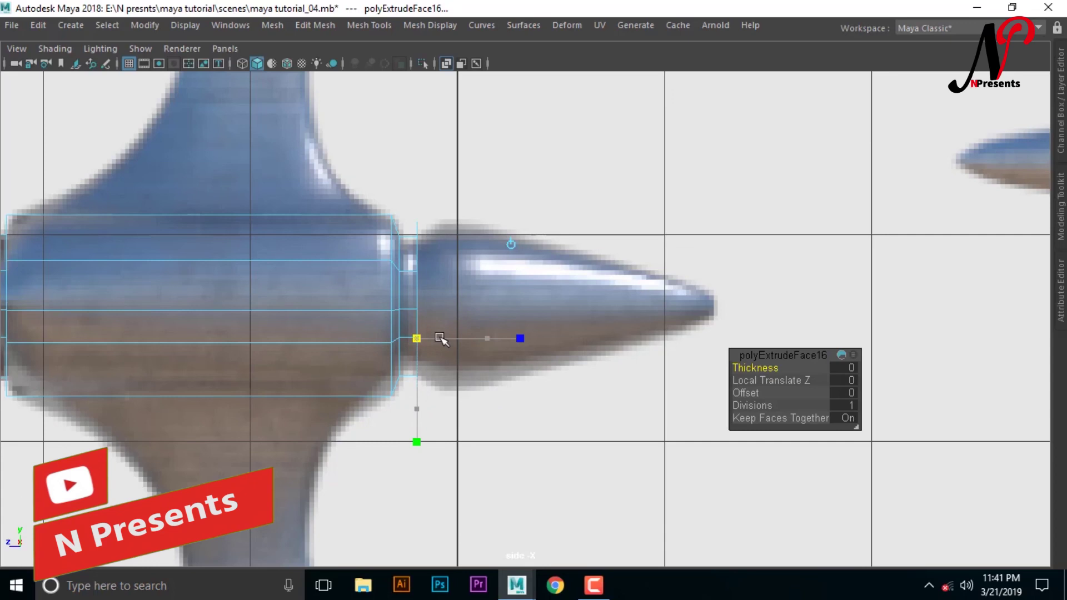
left_click(440, 339)
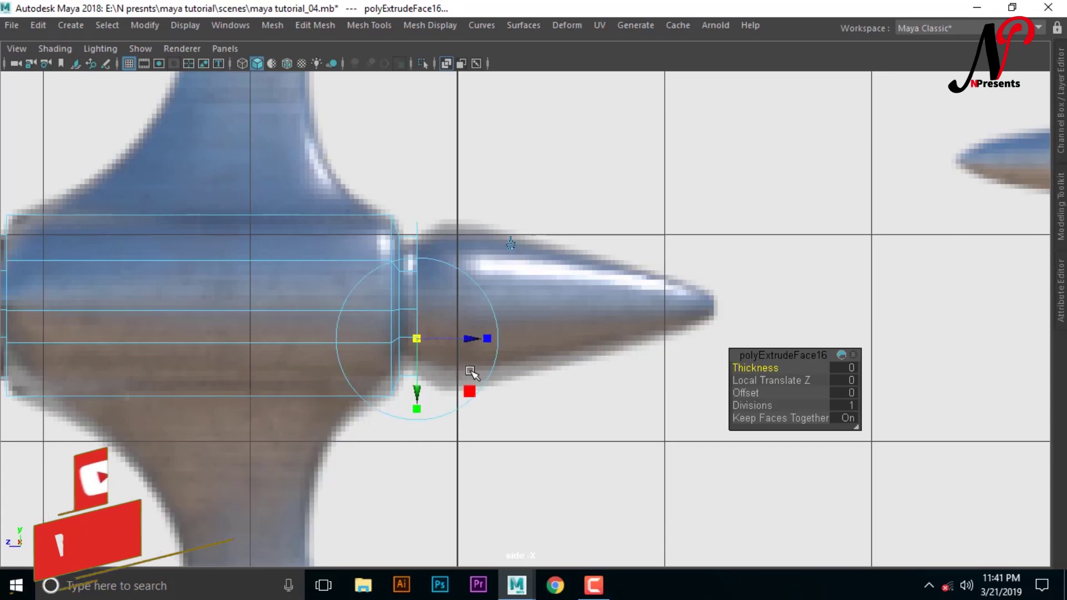
key("ctrl+e")
- Stretch the end extrusion to the cap's tip and scale it inward into a narrow point
left_click_drag(465, 343, 760, 340)
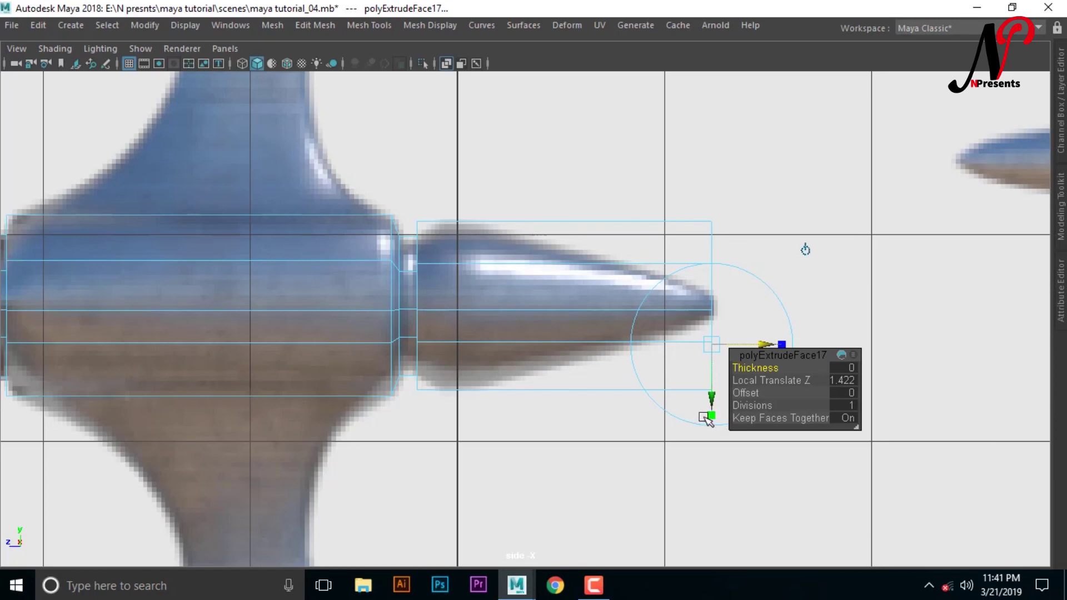
left_click(710, 416)
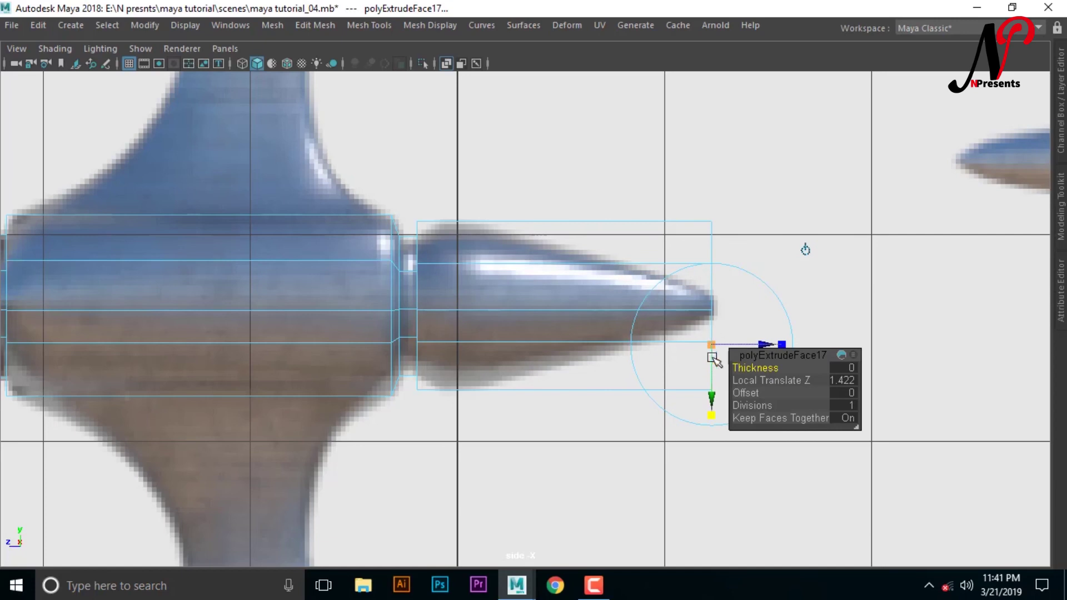
mouse_move(711, 357)
left_mouse_down()
mouse_move(660, 318)
mouse_move(634, 268)
left_mouse_up()
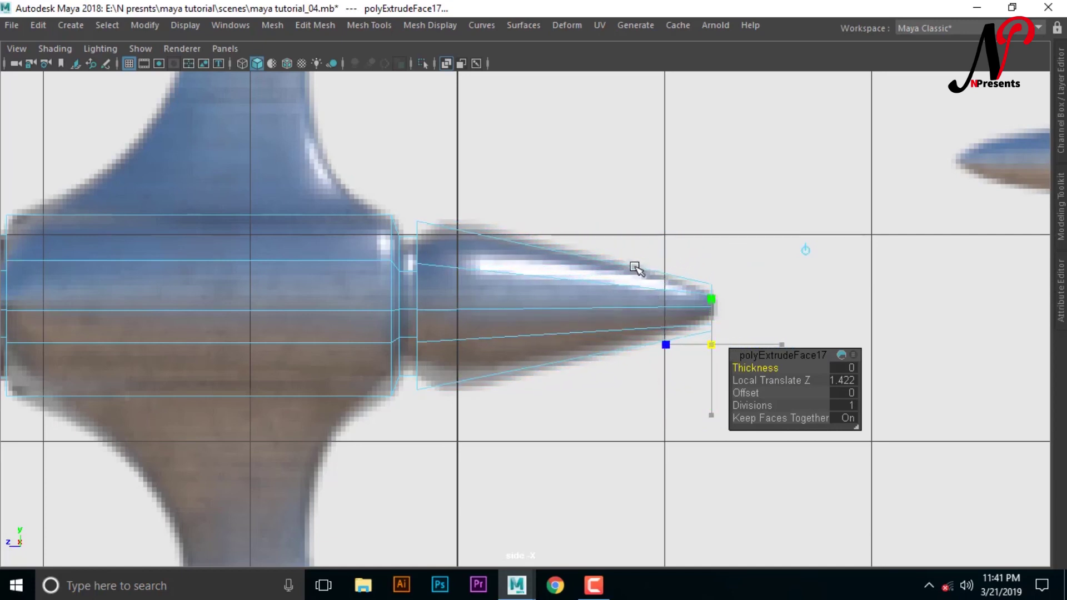
left_click_drag(634, 261, 627, 251)
- Switch to vertex mode and marquee-select the vertex ring at the spike's base
scroll(557, 392, "up", 2)
scroll(542, 349, "down", 3)
scroll(545, 362, "up", 3)
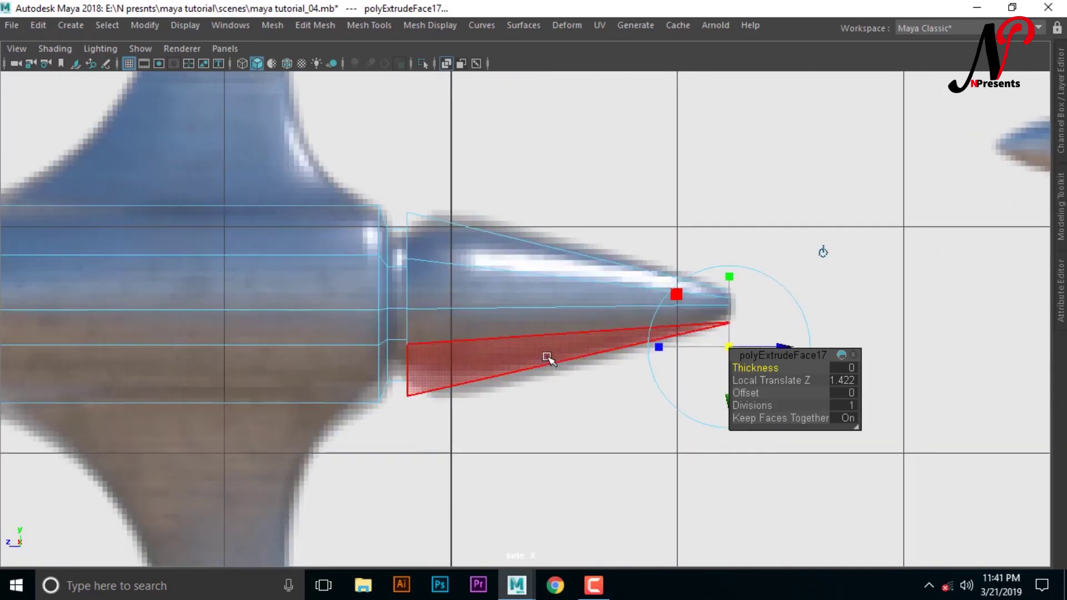
right_click_drag(433, 294, 332, 128)
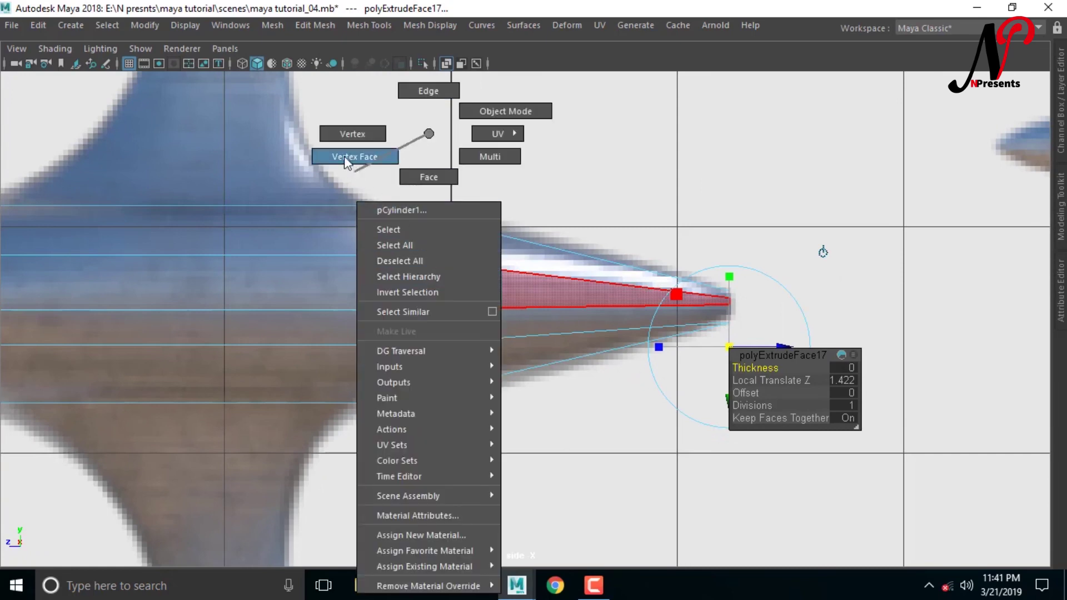
left_click_drag(393, 150, 509, 425)
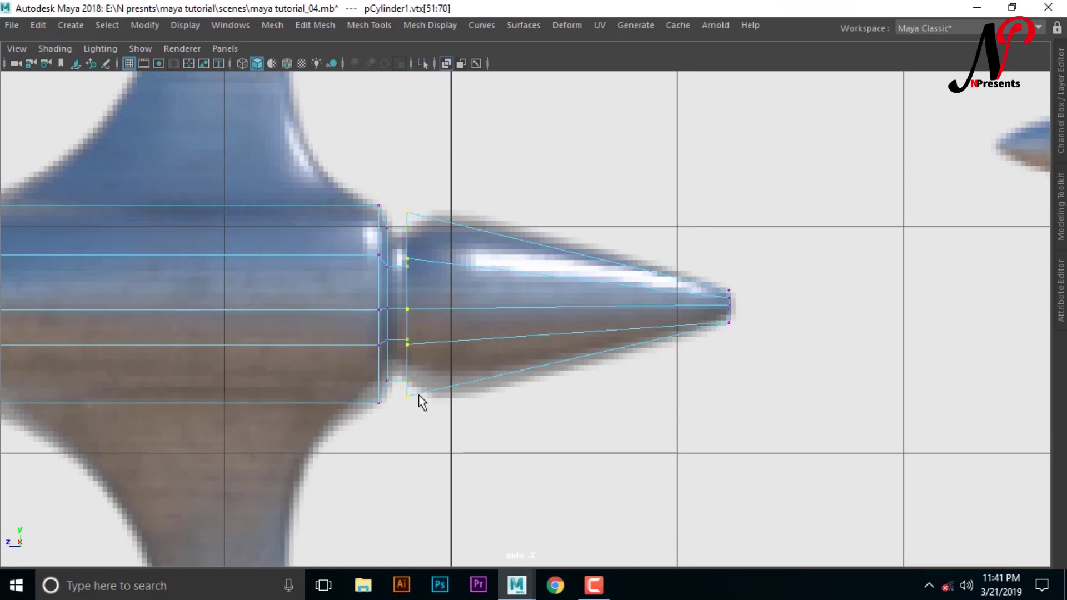
- Slide both spike-base collar vertex rings slightly along X toward the tip
key("w")
left_click_drag(332, 305, 348, 305)
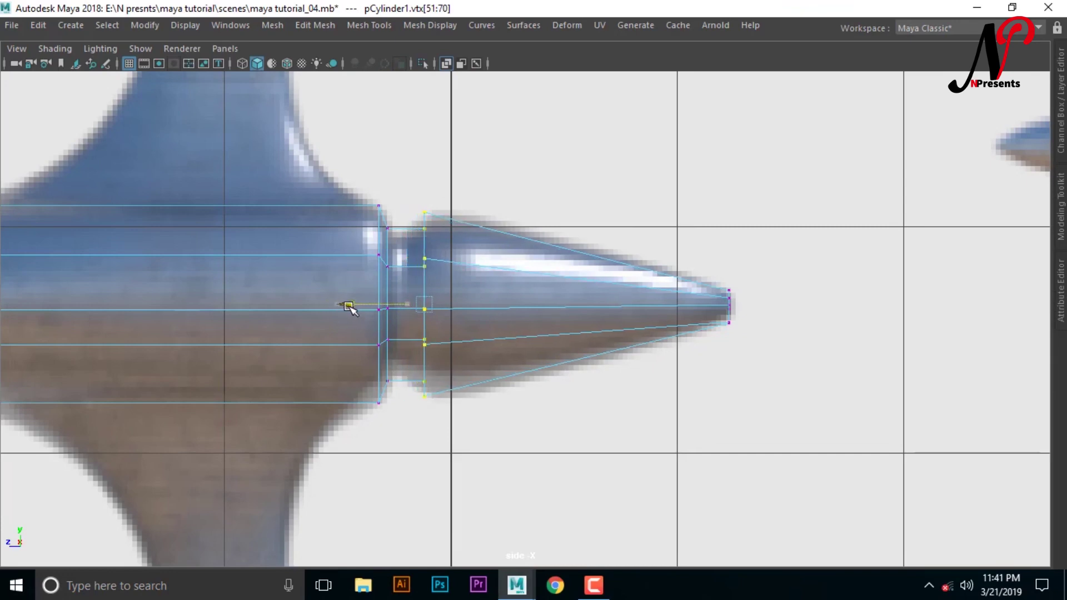
left_click_drag(385, 186, 441, 408)
left_click_drag(321, 300, 333, 305)
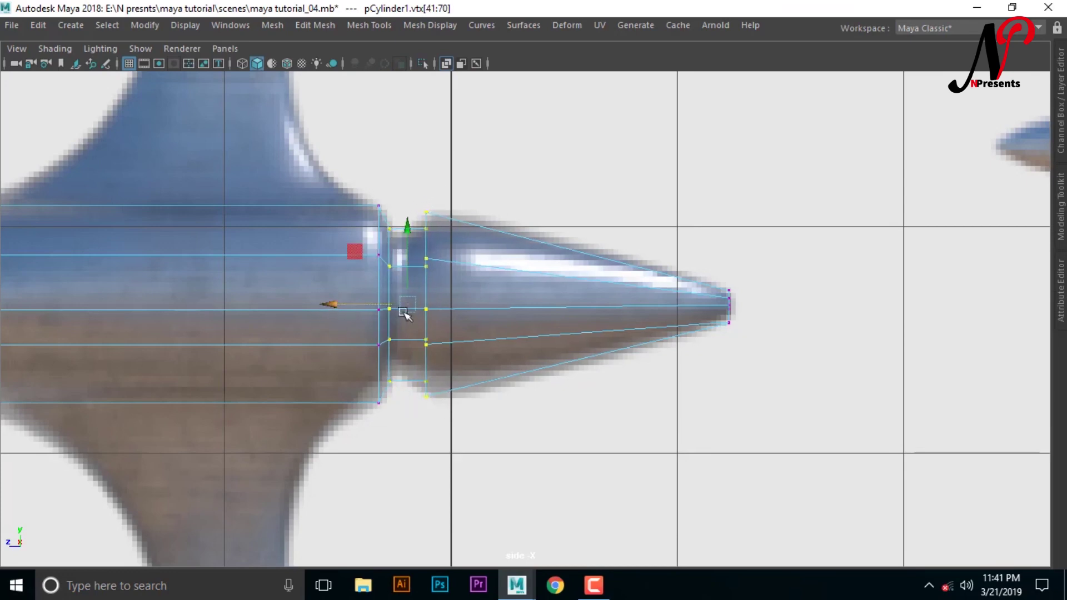
scroll(334, 305, "down", 5)
middle_click_drag(334, 305, 535, 383, "alt")
scroll(753, 381, "up", 2)
mouse_move(618, 367)
middle_mouse_down("alt")
mouse_move(753, 382)
mouse_move(458, 420)
mouse_move(795, 391)
mouse_move(697, 402)
middle_mouse_up("alt")
scroll(458, 419, "up", 3)
scroll(795, 392, "up", 1)
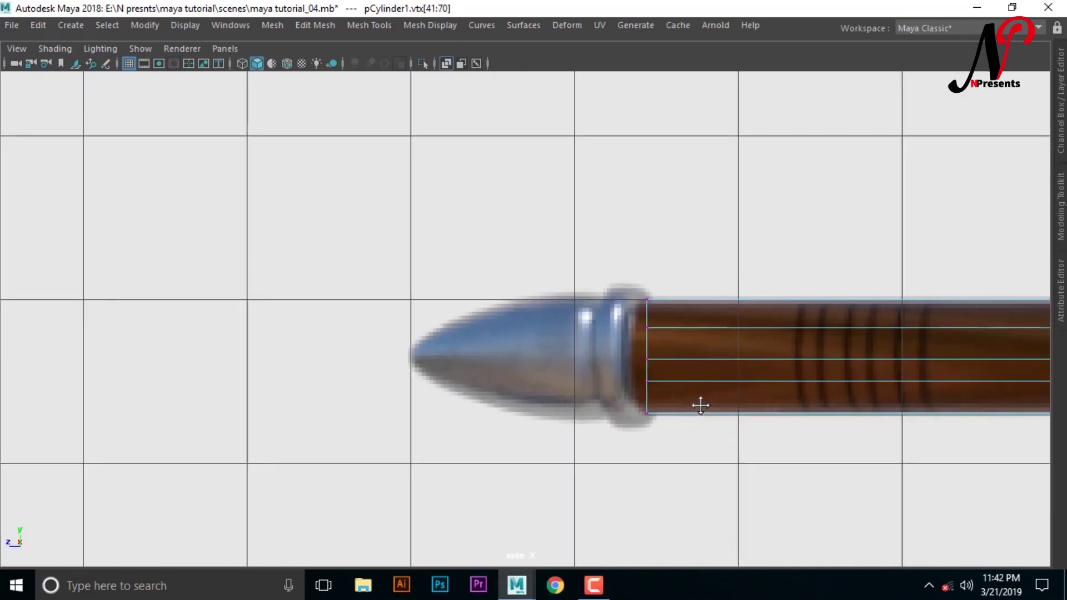
- Slide the vertices at the far-end shaft and cap joint toward the cap
left_click_drag(623, 270, 671, 465)
left_click_drag(592, 357, 579, 357)
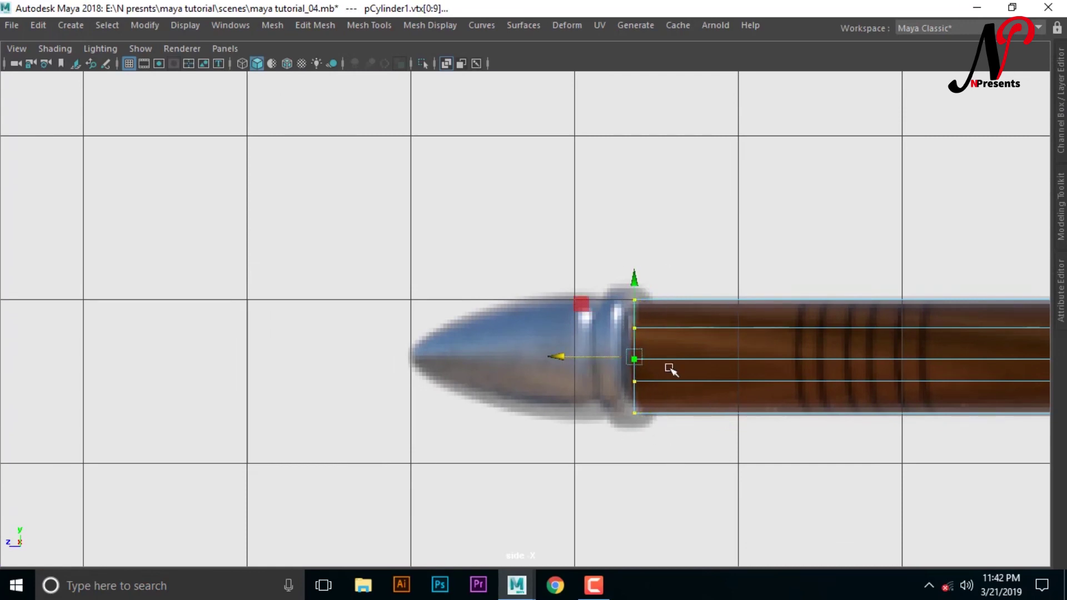
scroll(671, 369, "up", 2)
scroll(678, 373, "up", 1)
scroll(689, 367, "up", 1)
scroll(694, 360, "up", 1)
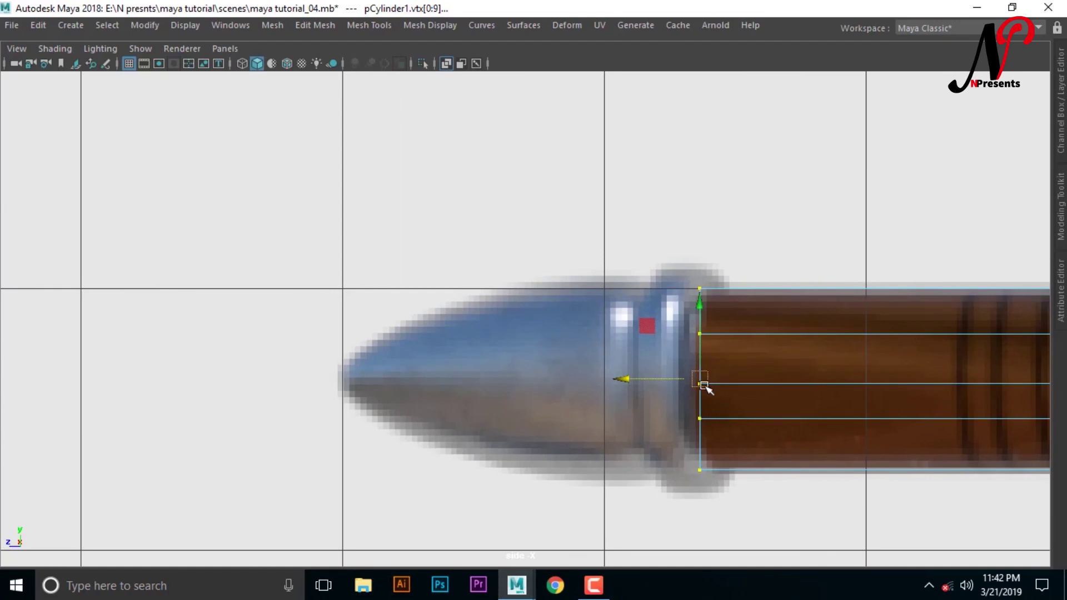
- Select the faces at the shaft end in face mode, keeping only the cap-side half
right_click_drag(702, 136, 703, 177)
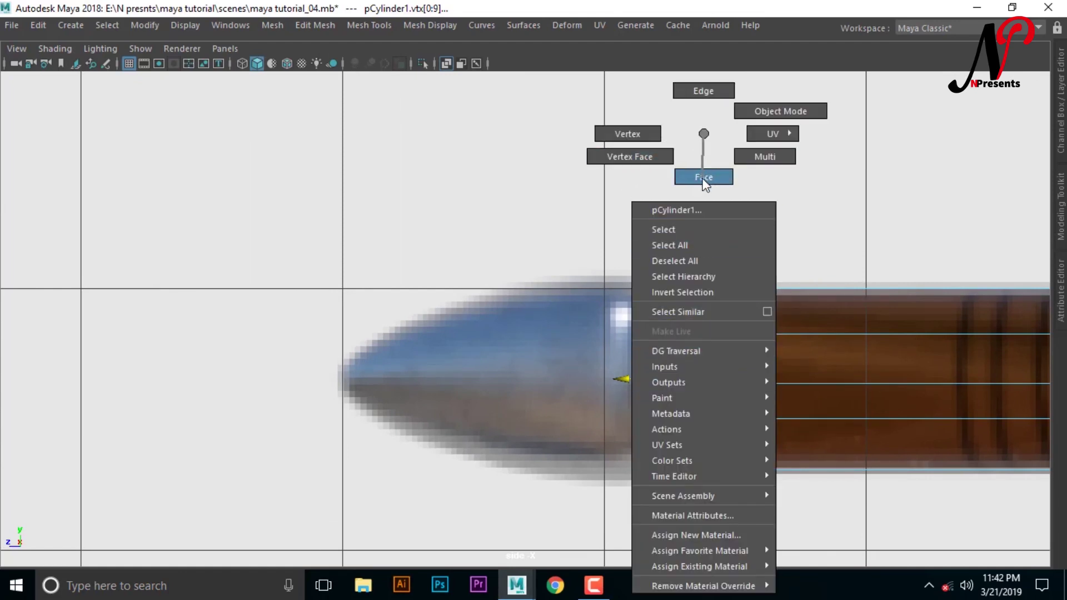
left_click_drag(648, 228, 715, 537)
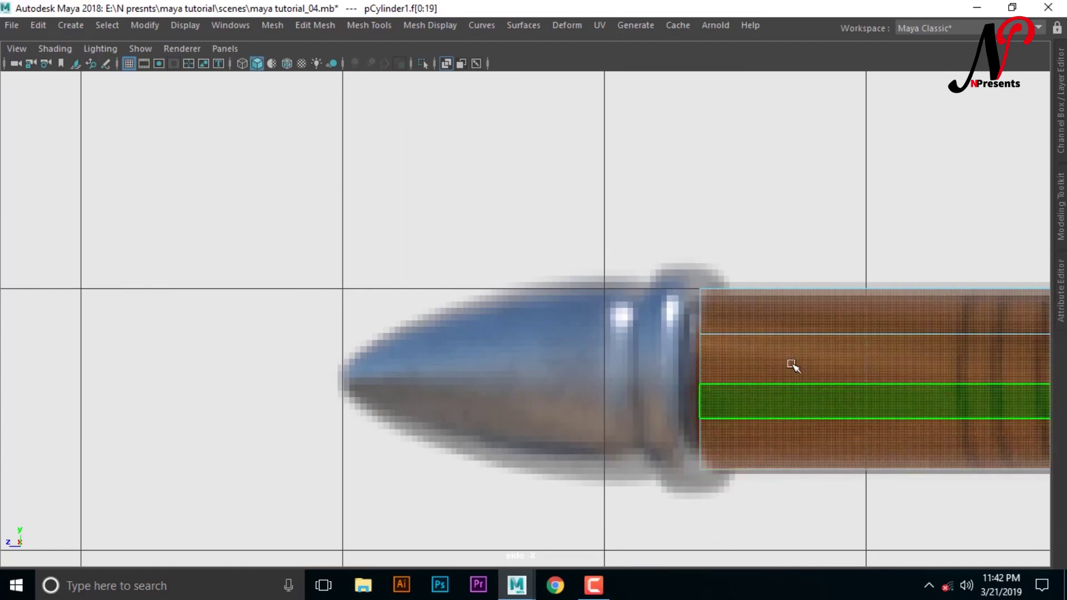
scroll(774, 325, "down", 5)
scroll(774, 325, "up", 2)
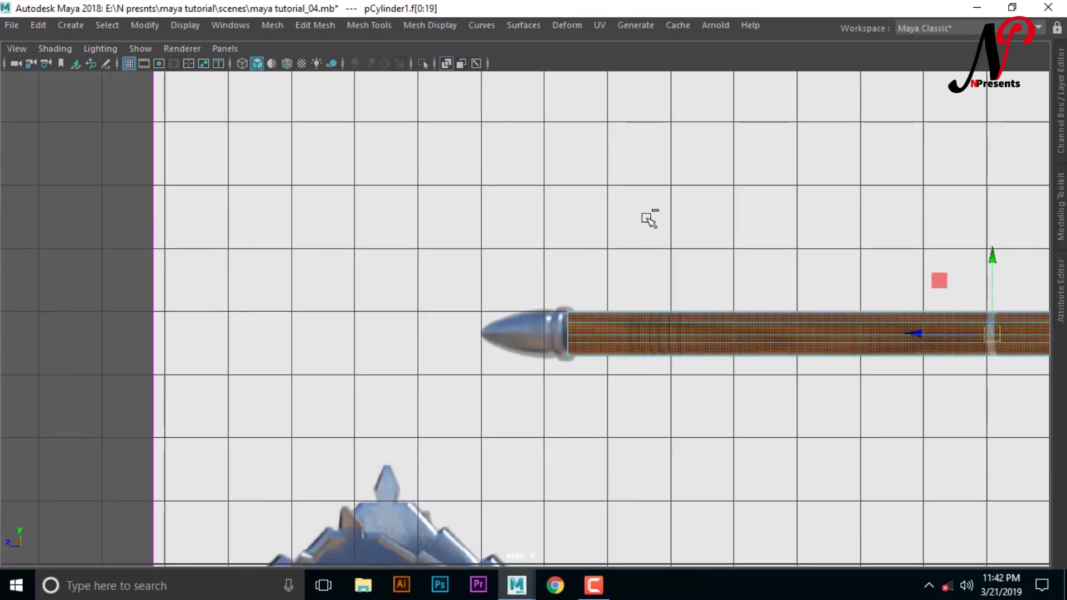
left_click_drag(636, 227, 686, 469, "ctrl")
scroll(744, 428, "up", 2)
scroll(744, 419, "up", 2)
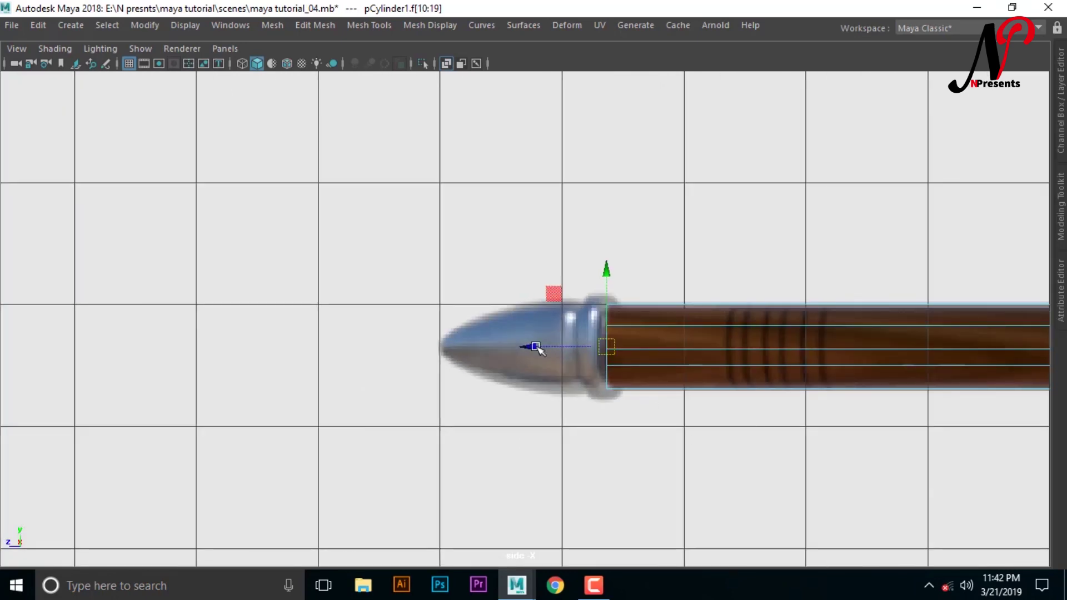
middle_click_drag(689, 516, 601, 514, "alt")
scroll(572, 489, "up", 1)
mouse_move(545, 465)
middle_mouse_down("alt")
mouse_move(619, 457)
mouse_move(621, 483)
middle_mouse_up("alt")
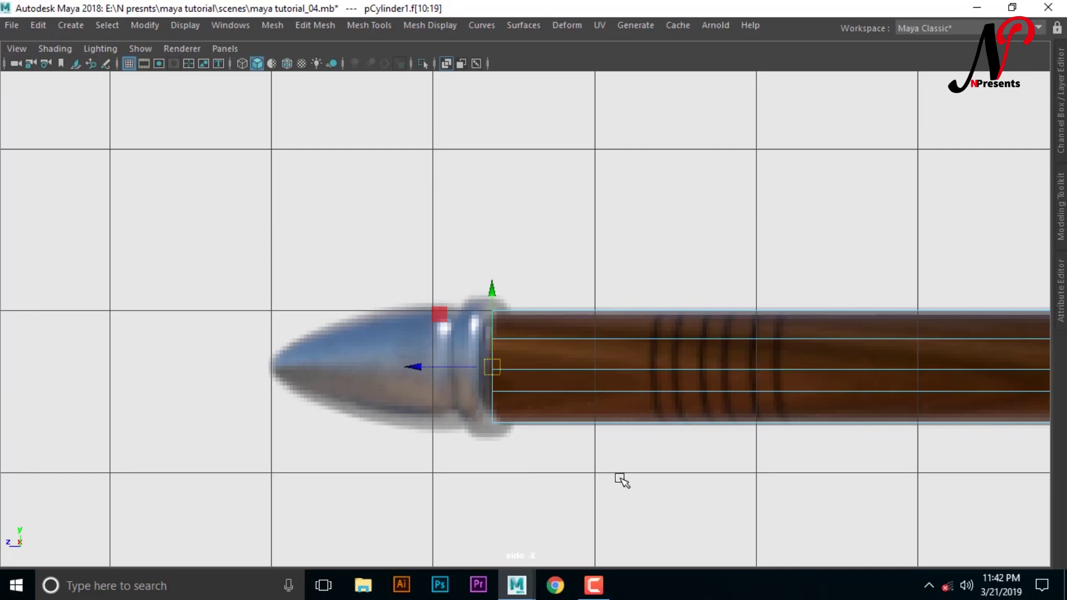
- Extrude the shaft-end faces, undo the move, and try the manipulator's axis modes
key("ctrl+e")
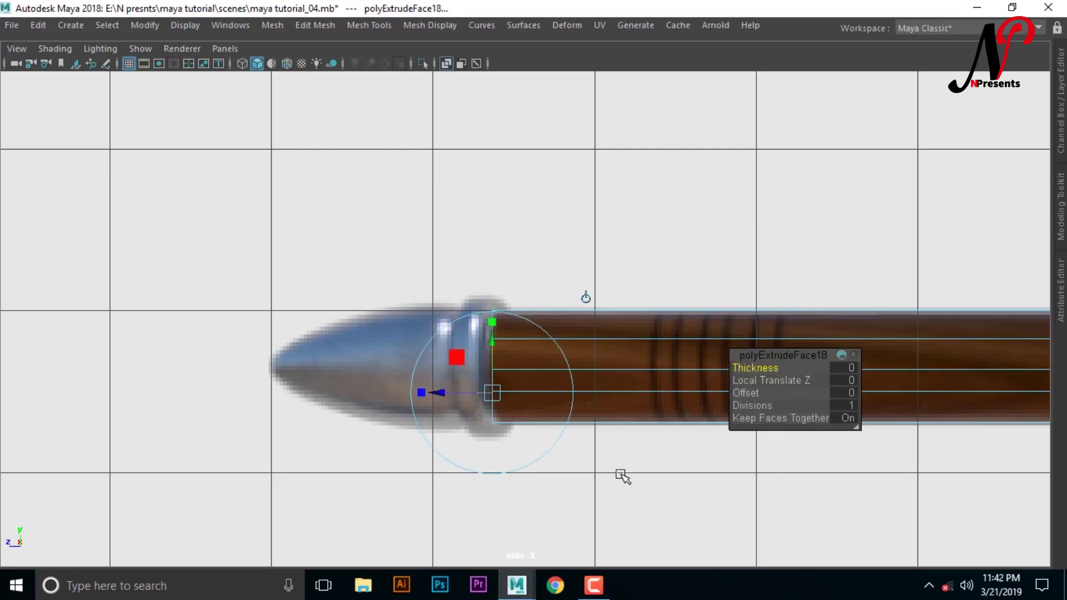
left_click_drag(439, 394, 418, 393)
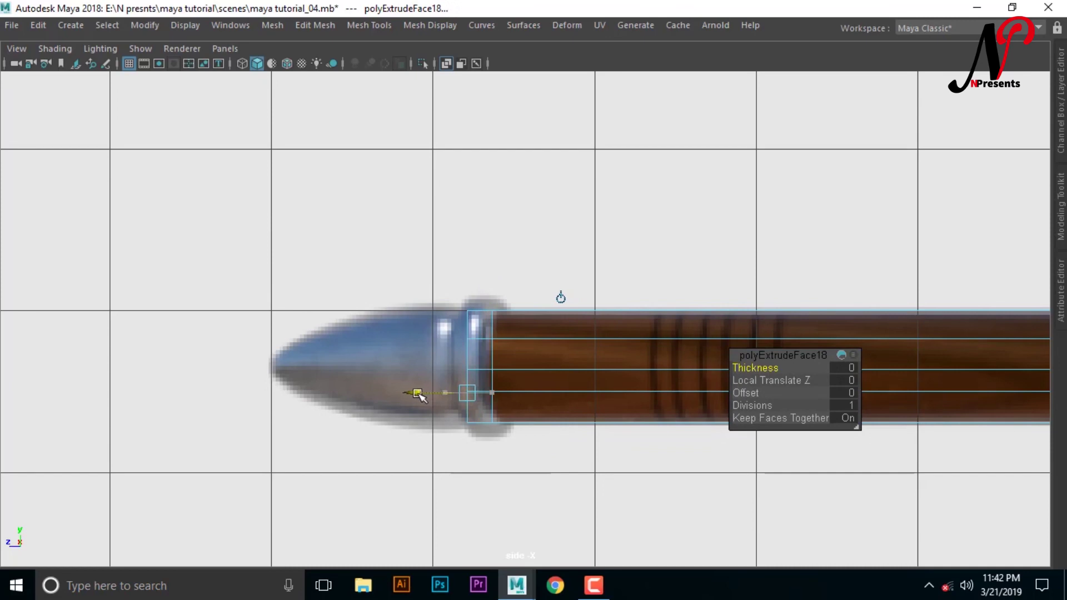
left_click_drag(418, 393, 418, 393)
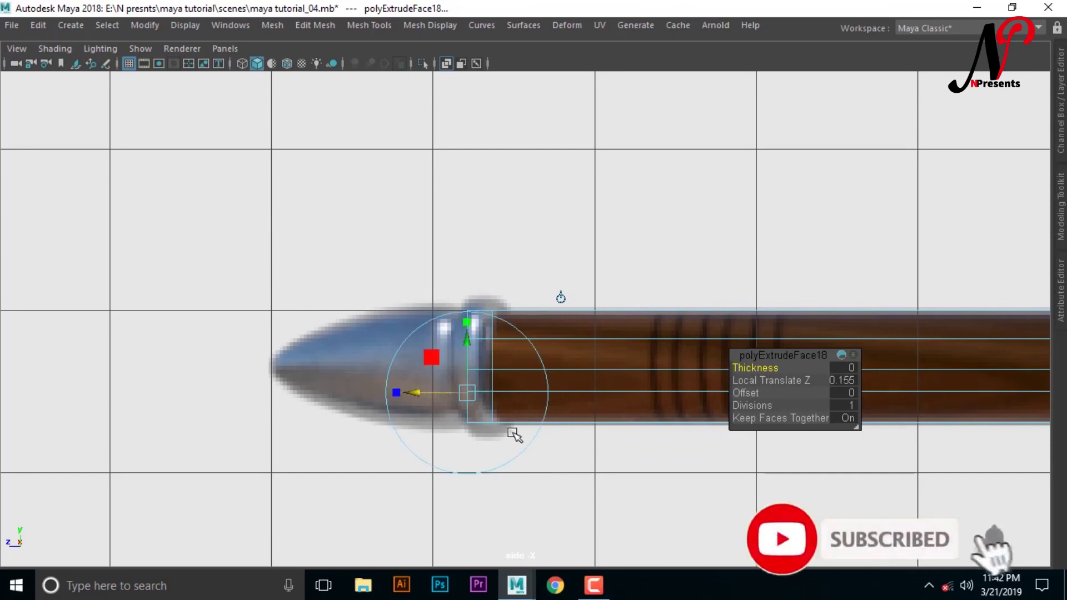
key("ctrl+z")
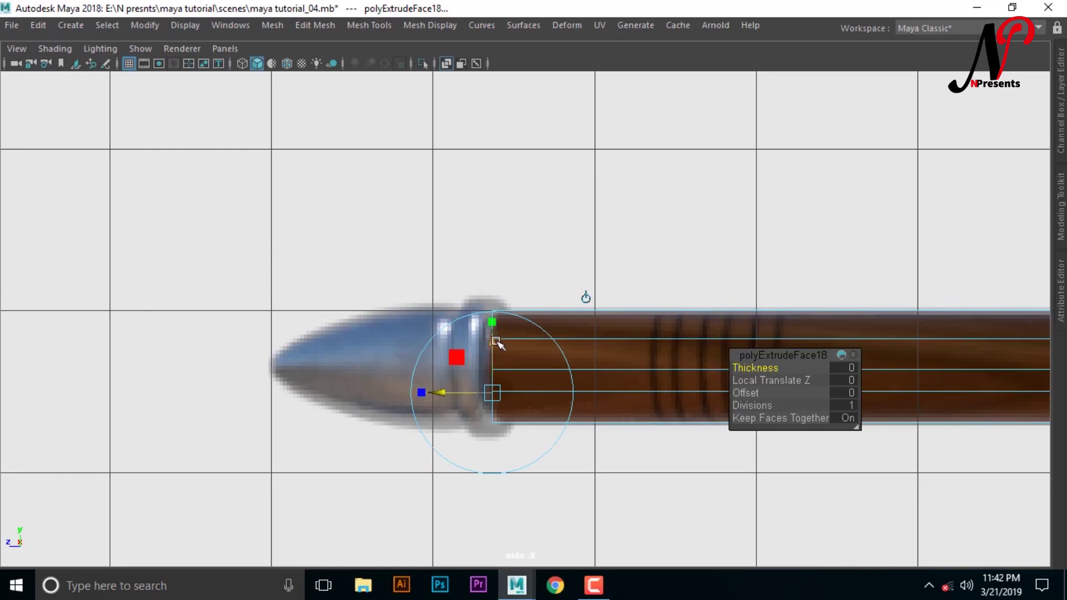
left_click(494, 320)
left_click(493, 391)
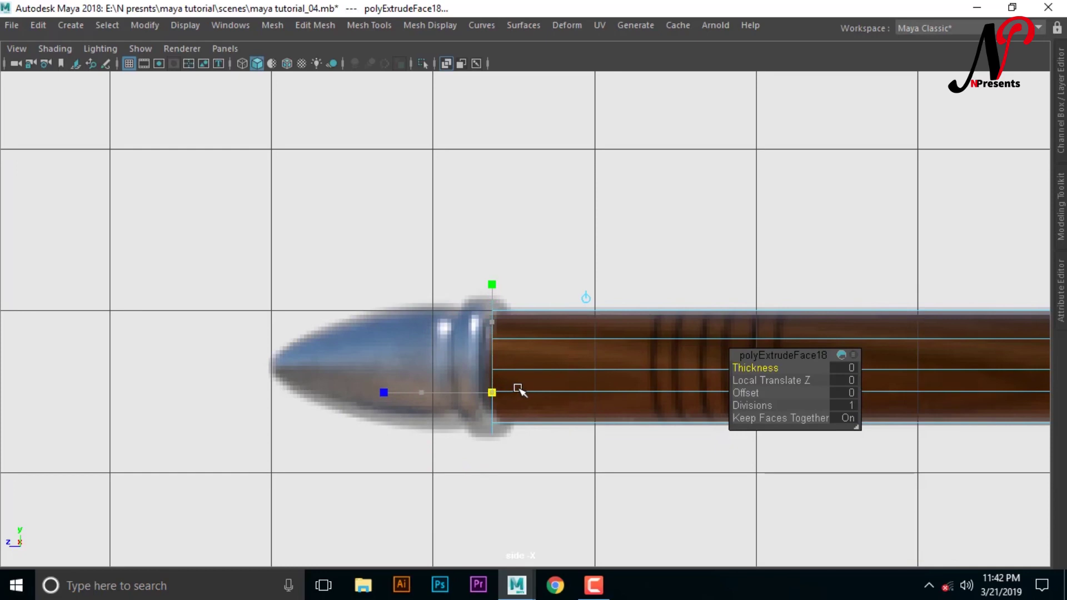
left_click(492, 392)
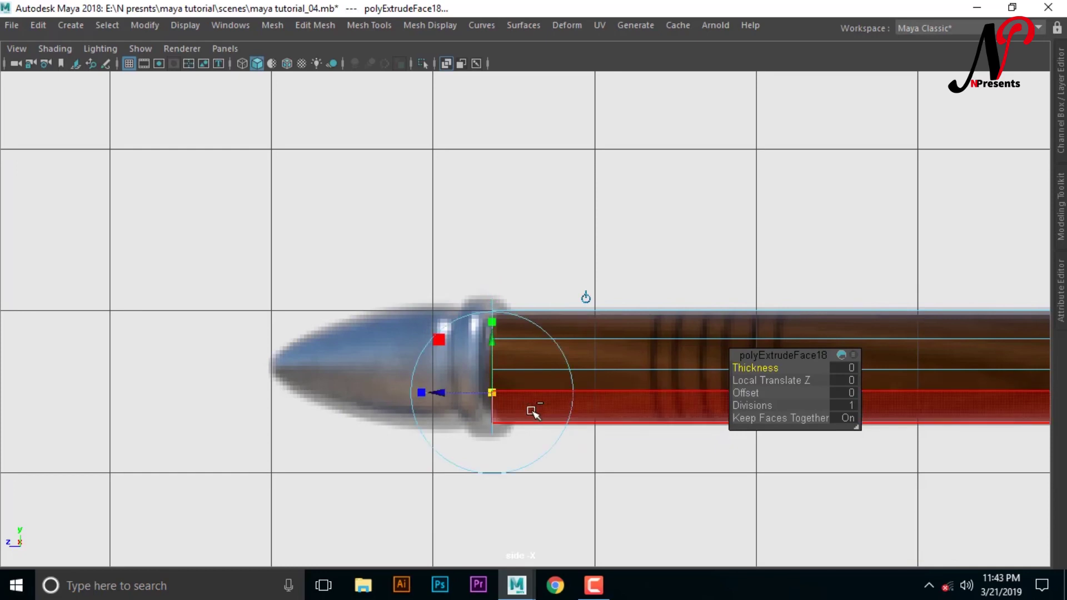
- Extrude the faces again and pull the new ring left toward the metal cap
key("ctrl+e")
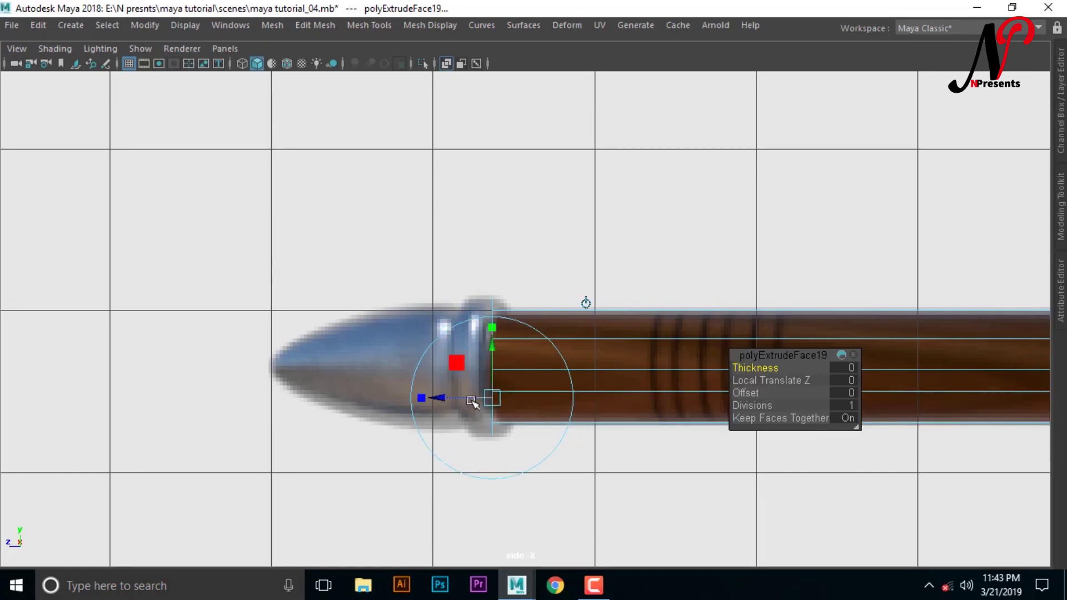
left_click_drag(442, 393, 414, 397)
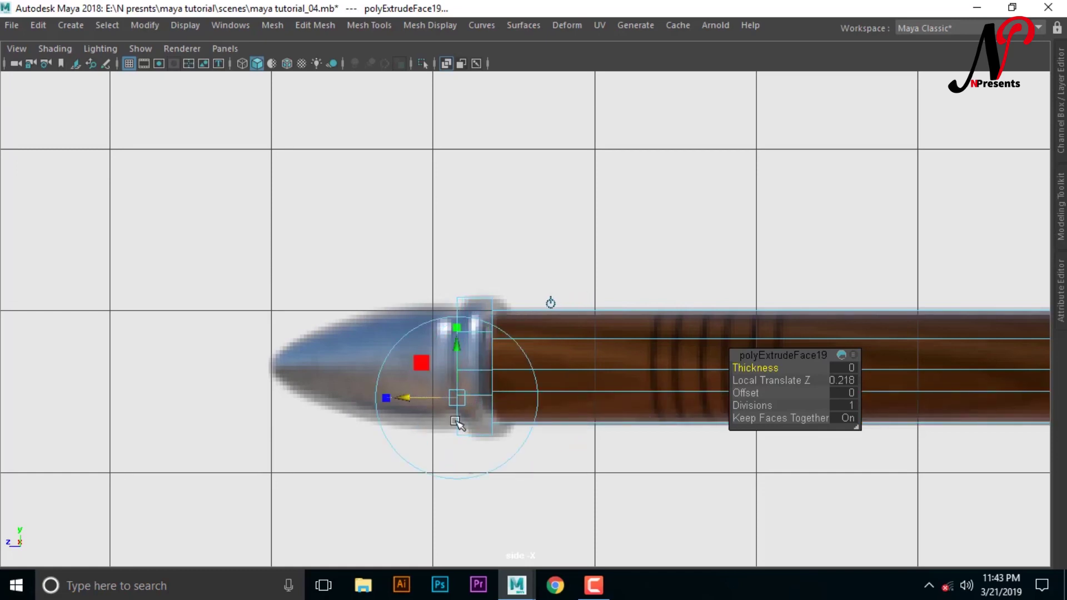
left_click(456, 325)
left_click(457, 398)
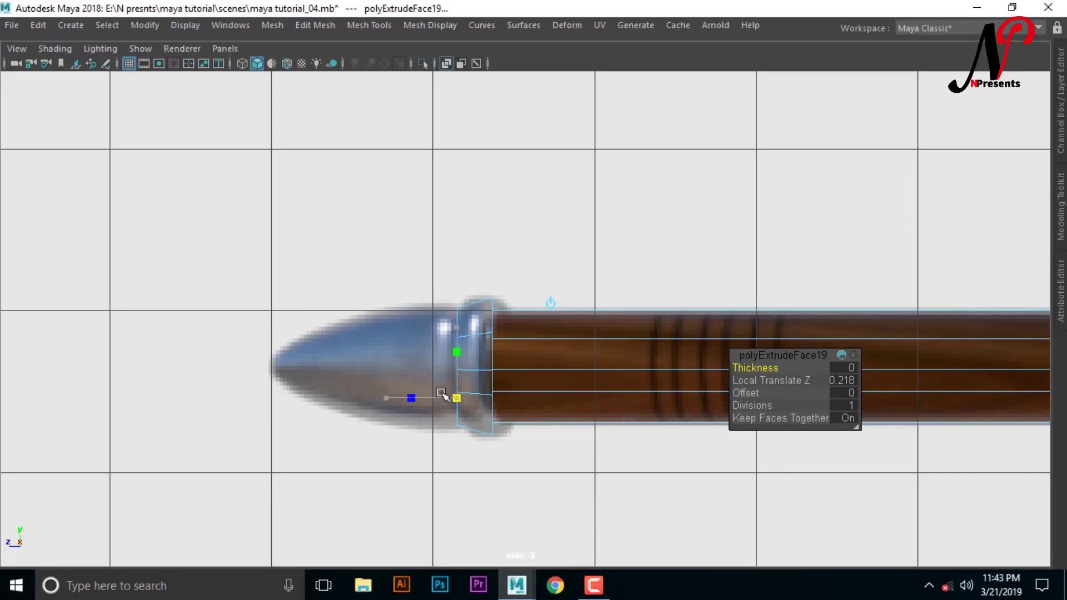
left_click(438, 394)
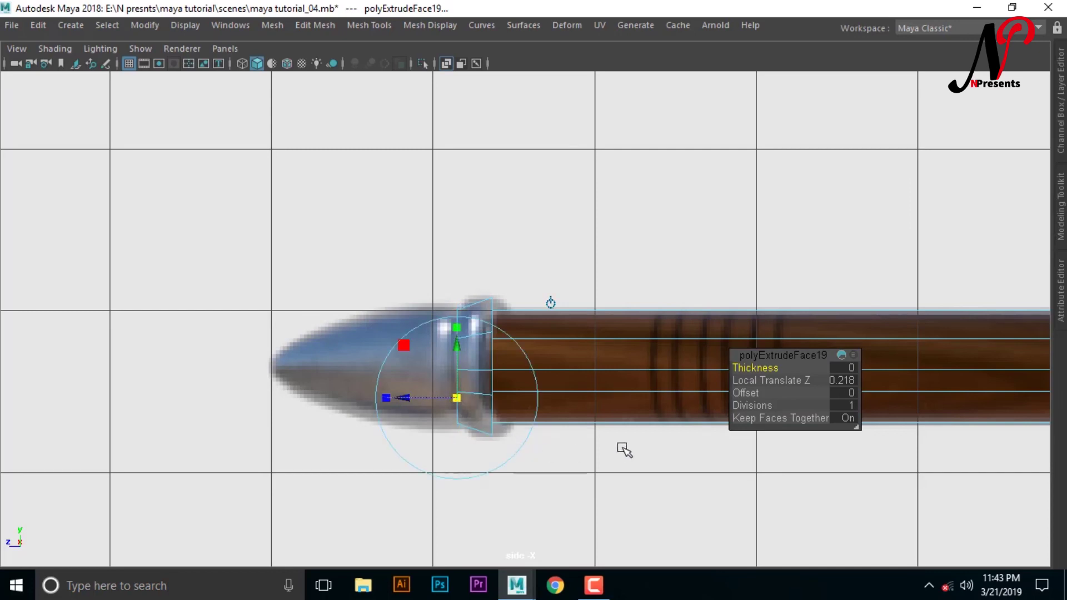
middle_click_drag(585, 449, 605, 426, "alt")
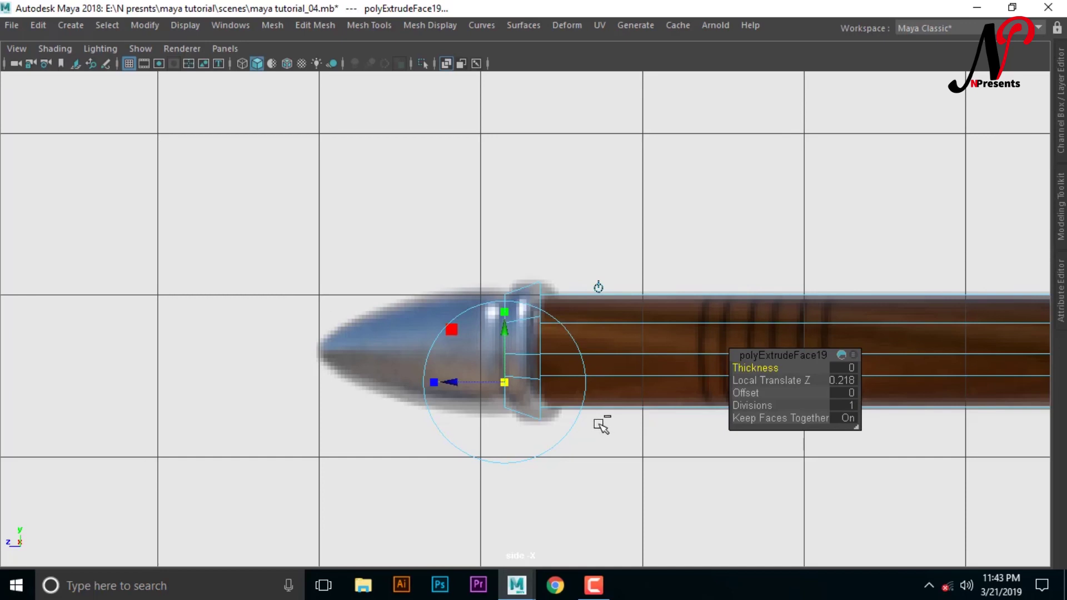
- Add another extruded ring slid toward the cap, then extrude and resize a further ring
key("ctrl+e")
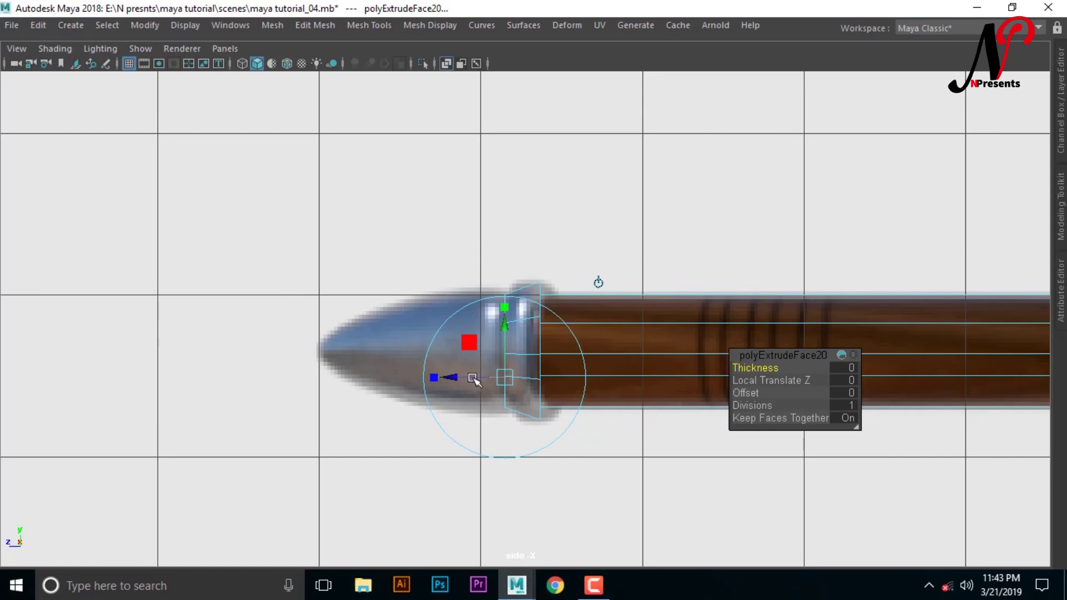
left_click_drag(468, 377, 457, 377)
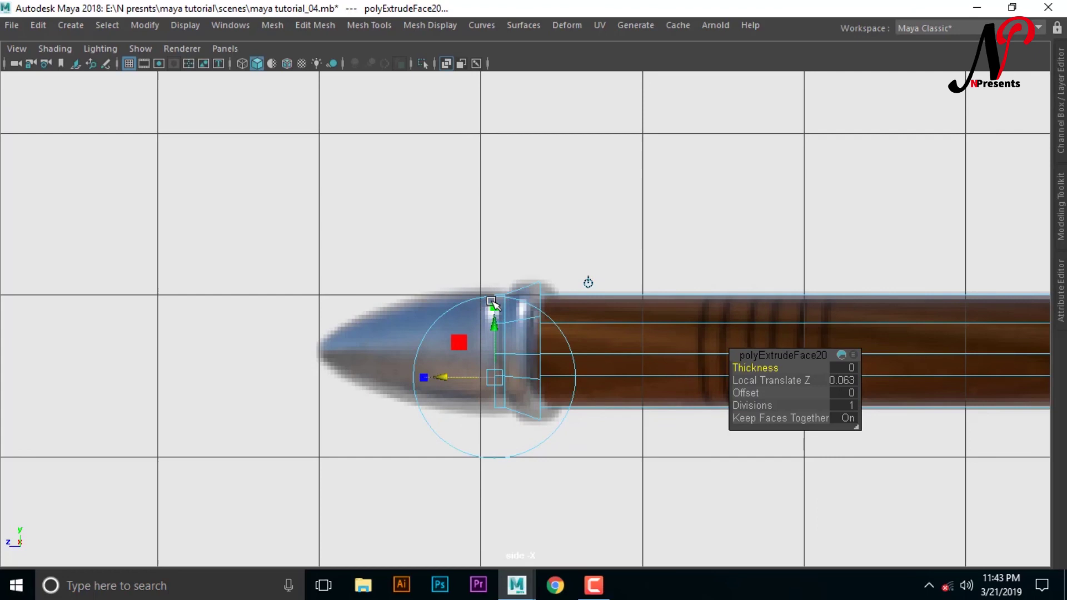
left_click_drag(492, 376, 492, 377)
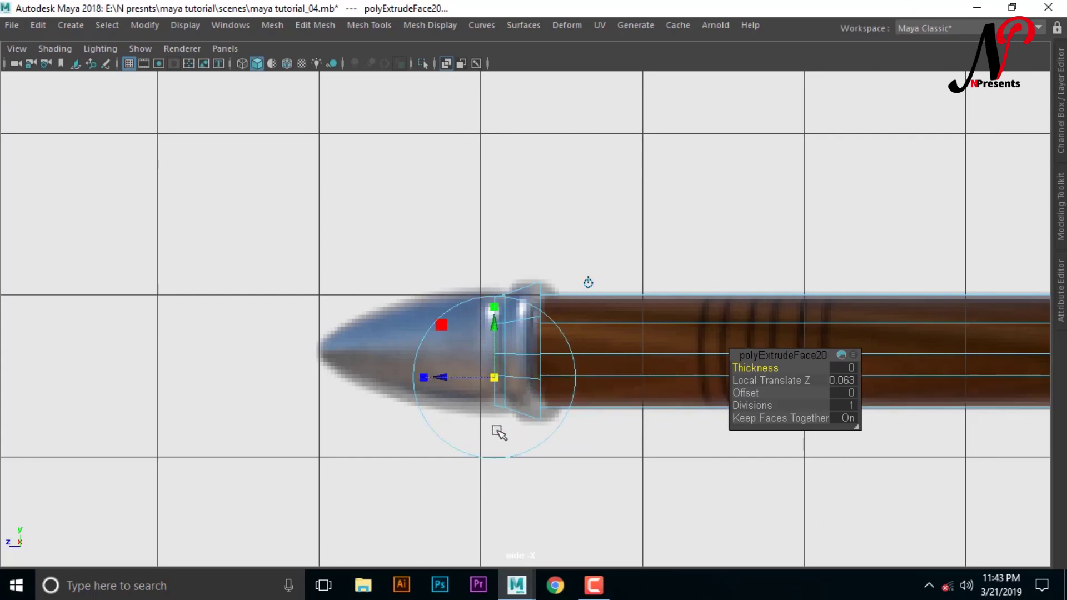
key("ctrl+e")
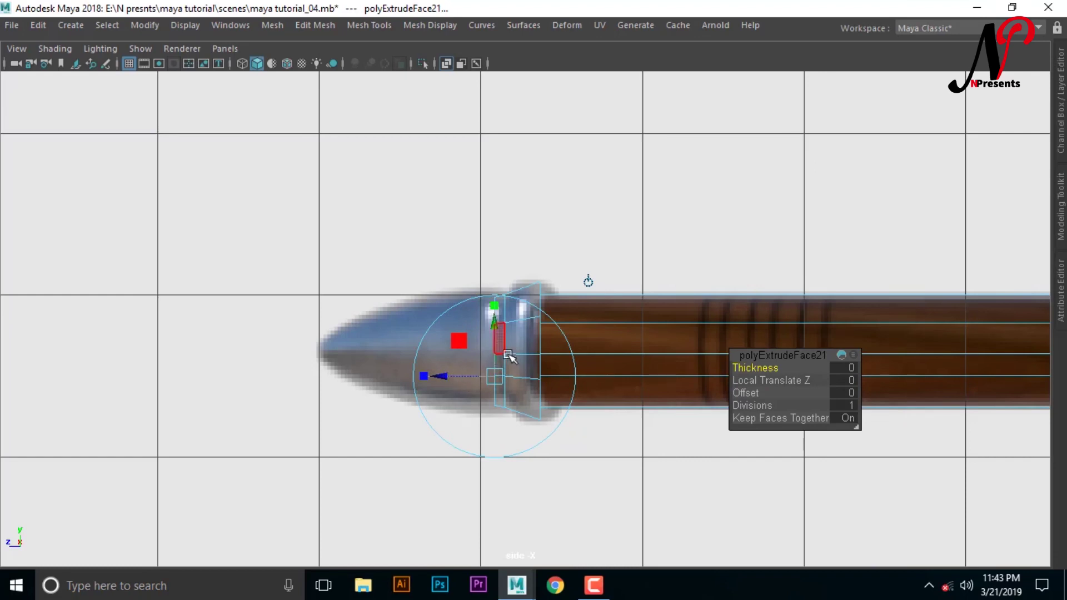
left_click(503, 371)
left_click_drag(505, 370, 512, 366)
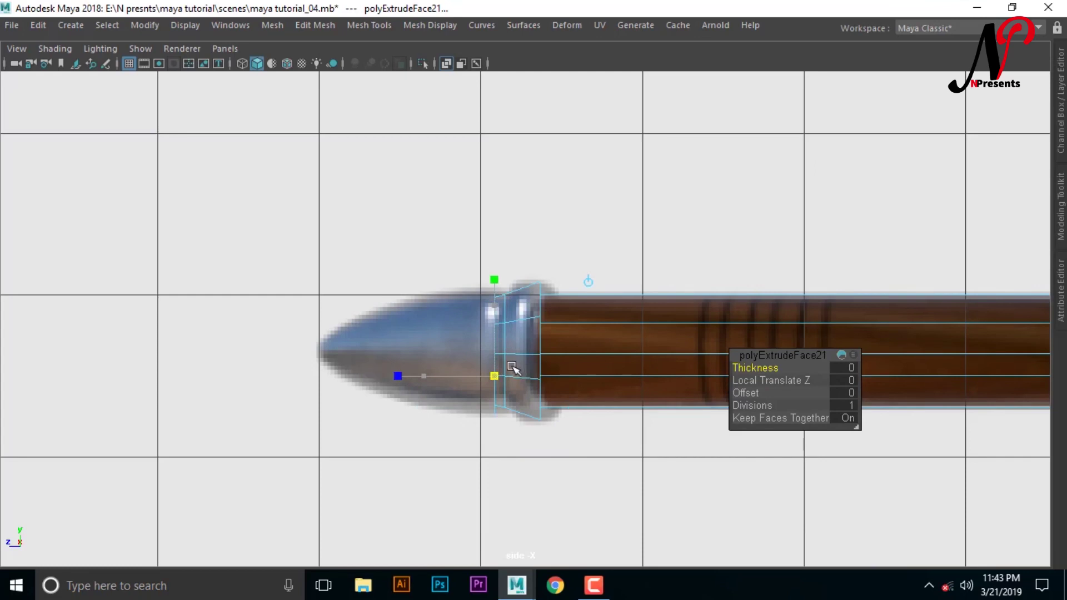
left_click_drag(515, 367, 503, 389)
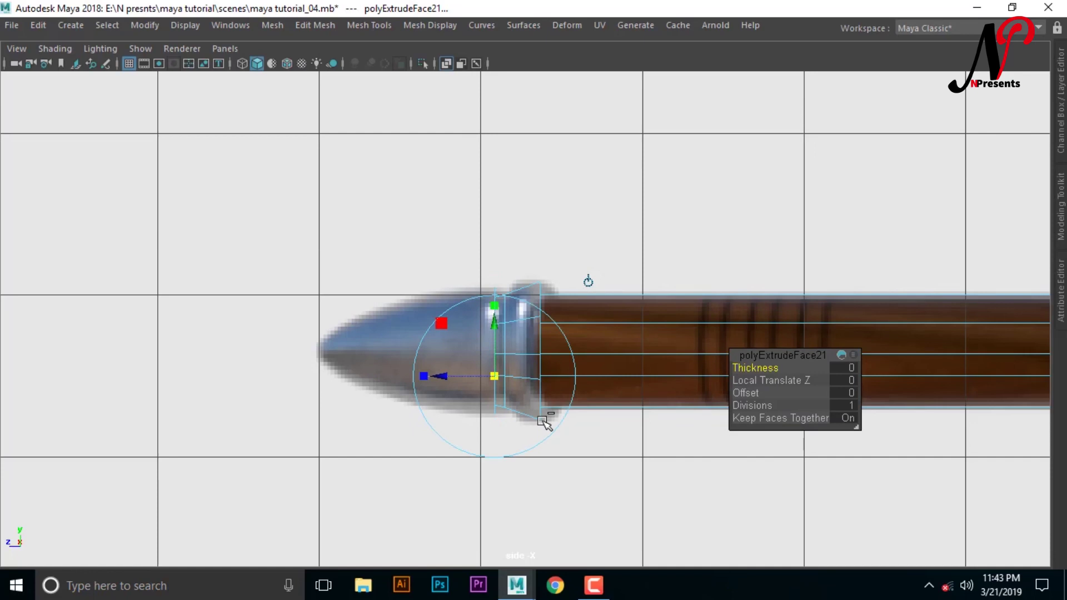
- Extrude the end faces outward and scale them down into a tapered point
key("ctrl+e")
left_click_drag(440, 376, 280, 388)
left_click(324, 309)
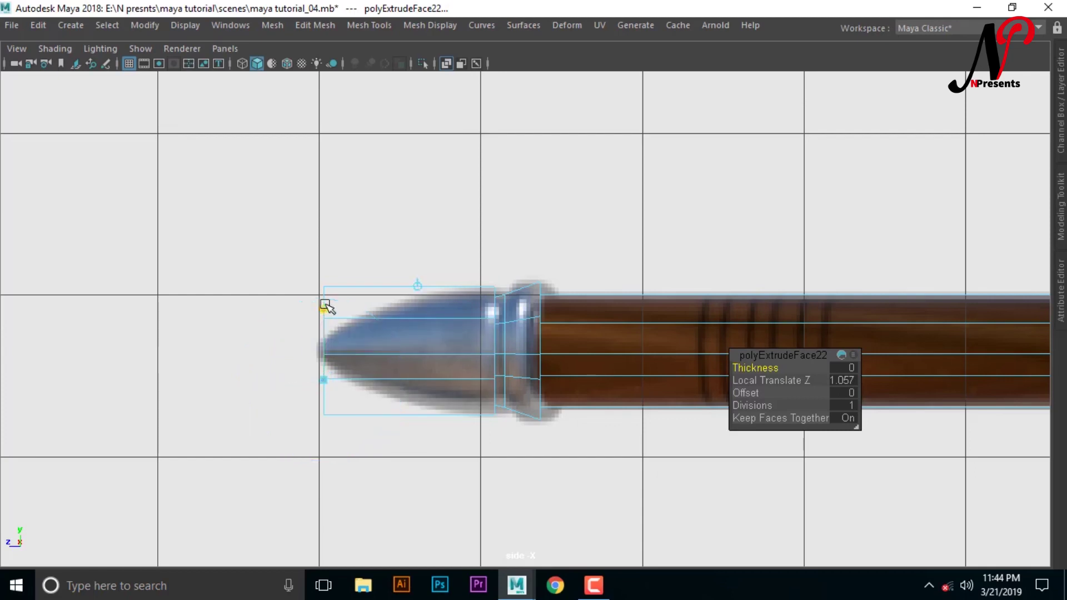
left_click_drag(336, 381, 256, 387)
- Assign the selected reference image plane to a new display layer
scroll(572, 400, "down", 3)
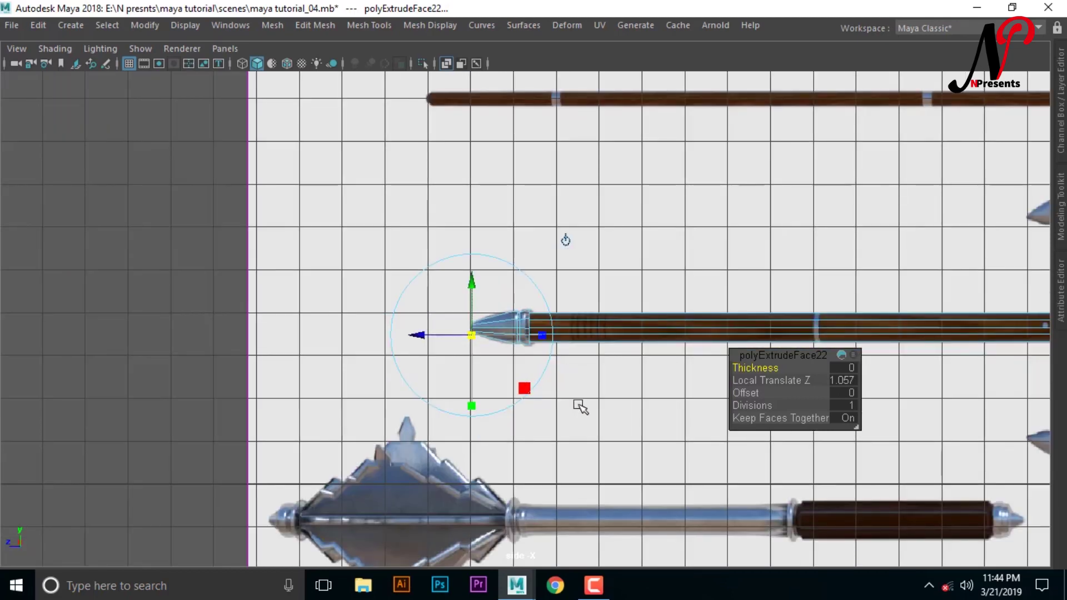
scroll(579, 405, "down", 1)
scroll(611, 405, "down", 1)
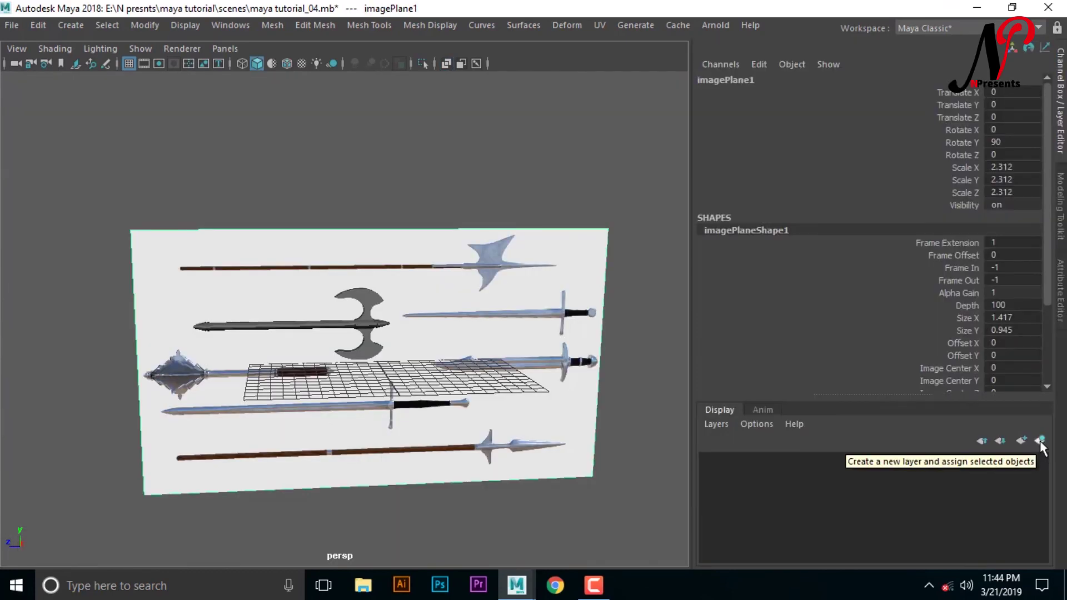
left_click(1039, 440)
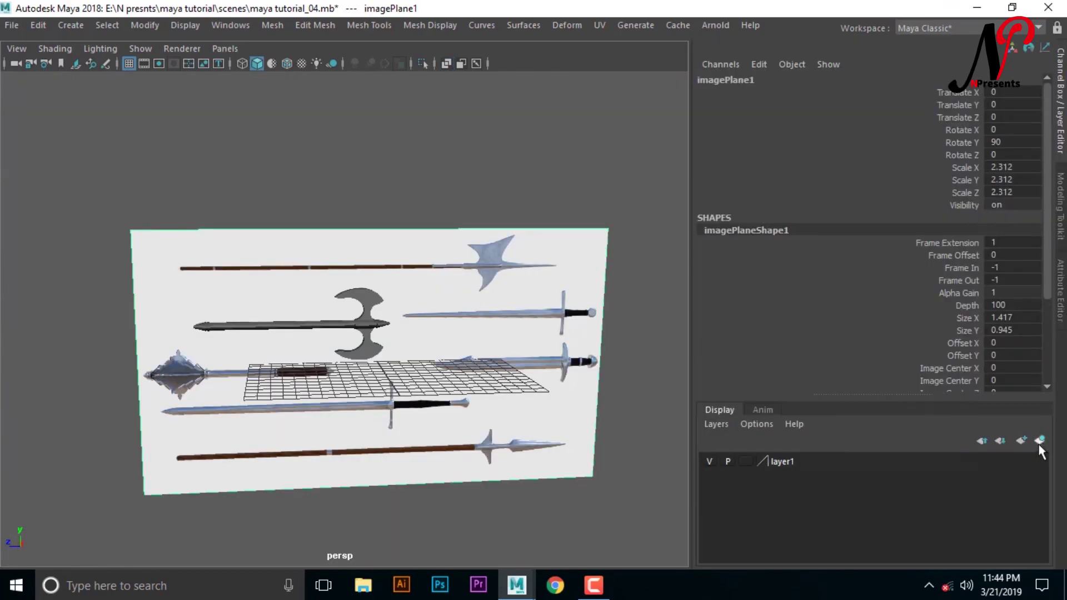
- Hide the reference layer and inspect the handle's far end in the side view
left_click(709, 462)
scroll(361, 419, "up", 5)
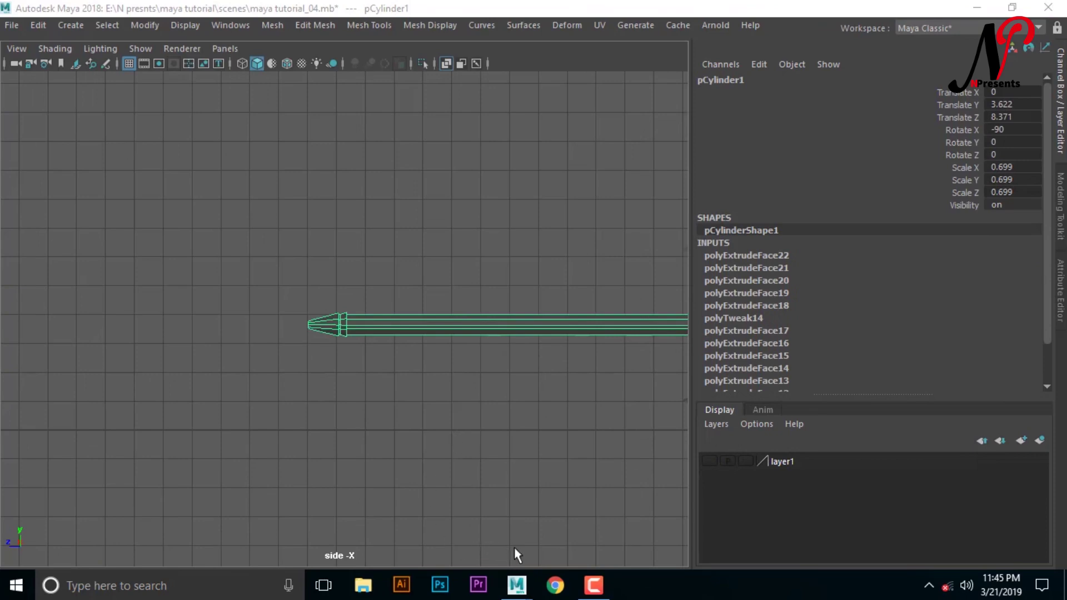
key("space")
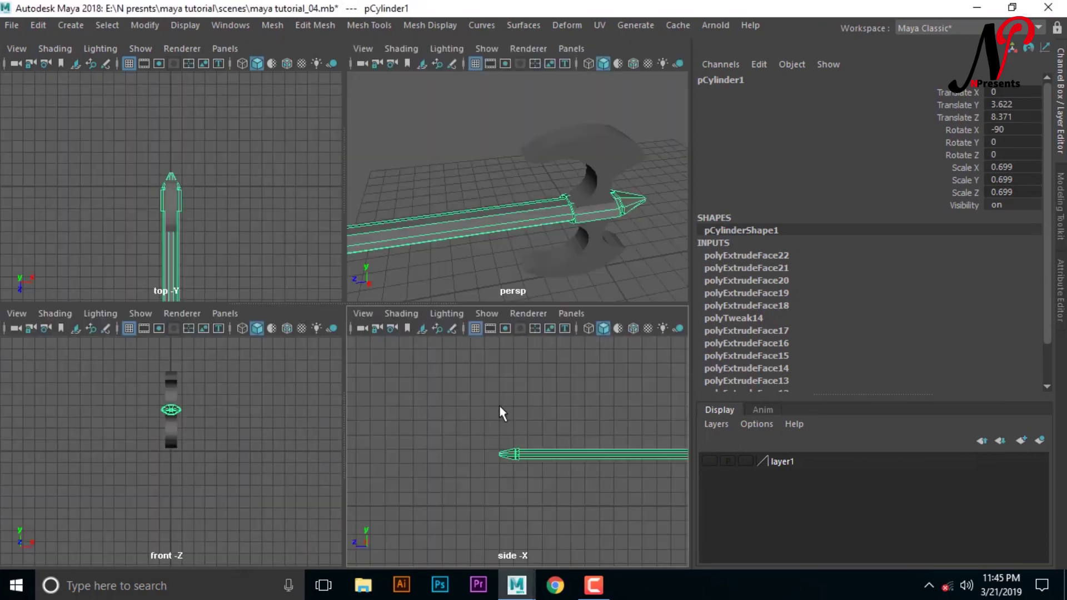
key("space")
scroll(529, 433, "down", 2)
scroll(506, 378, "up", 5)
mouse_move(507, 395)
middle_mouse_down("alt")
mouse_move(300, 357)
mouse_move(457, 335)
middle_mouse_up("alt")
scroll(317, 368, "up", 2)
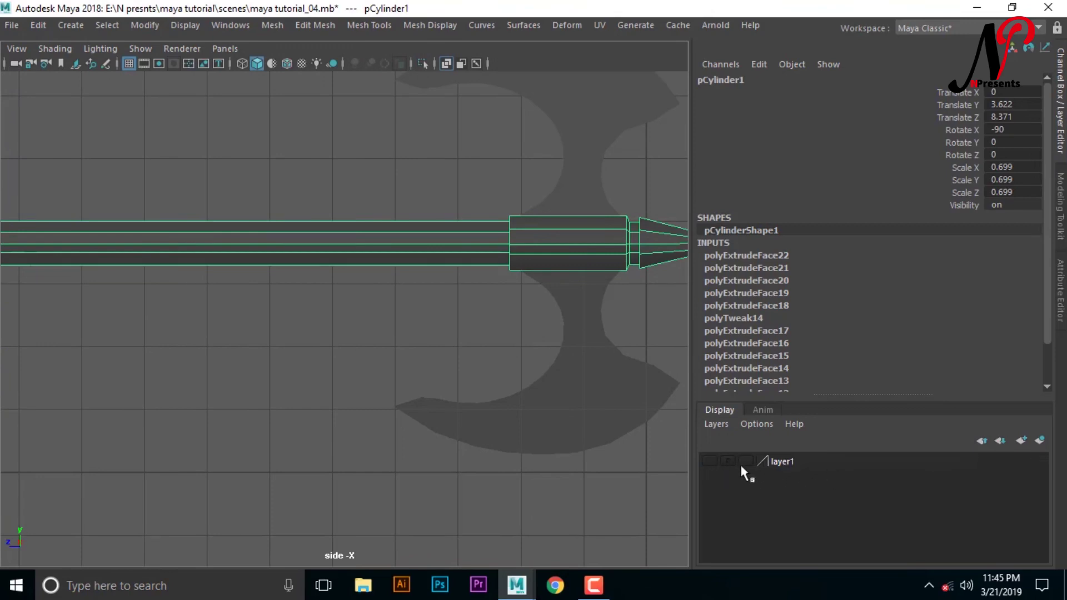
- Show the reference image layer again
left_click(709, 461)
scroll(310, 380, "down", 3)
scroll(322, 381, "up", 4)
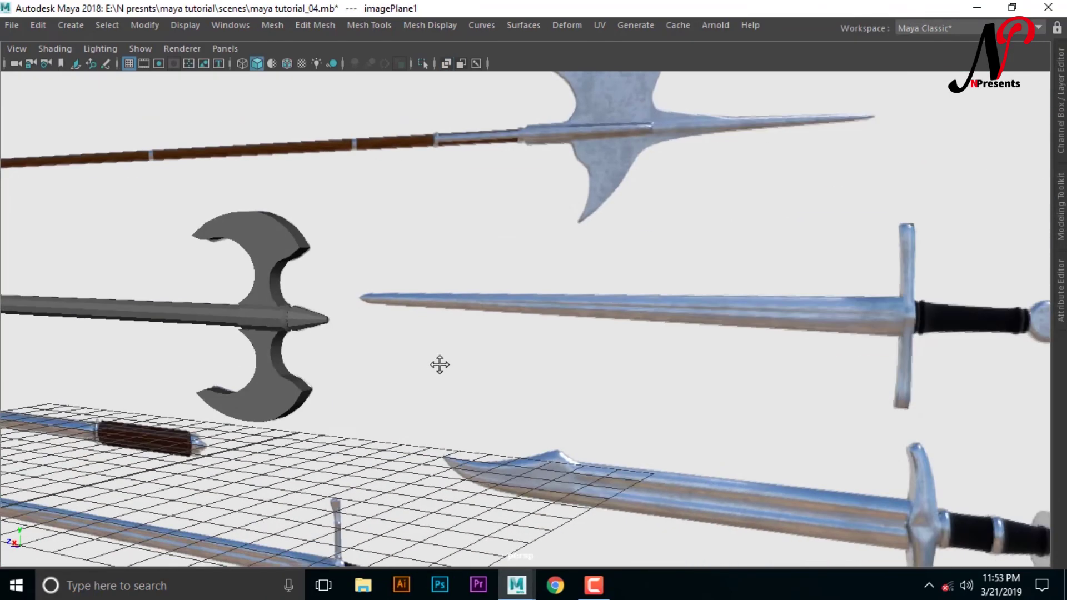
middle_click_drag(440, 364, 599, 365, "alt")
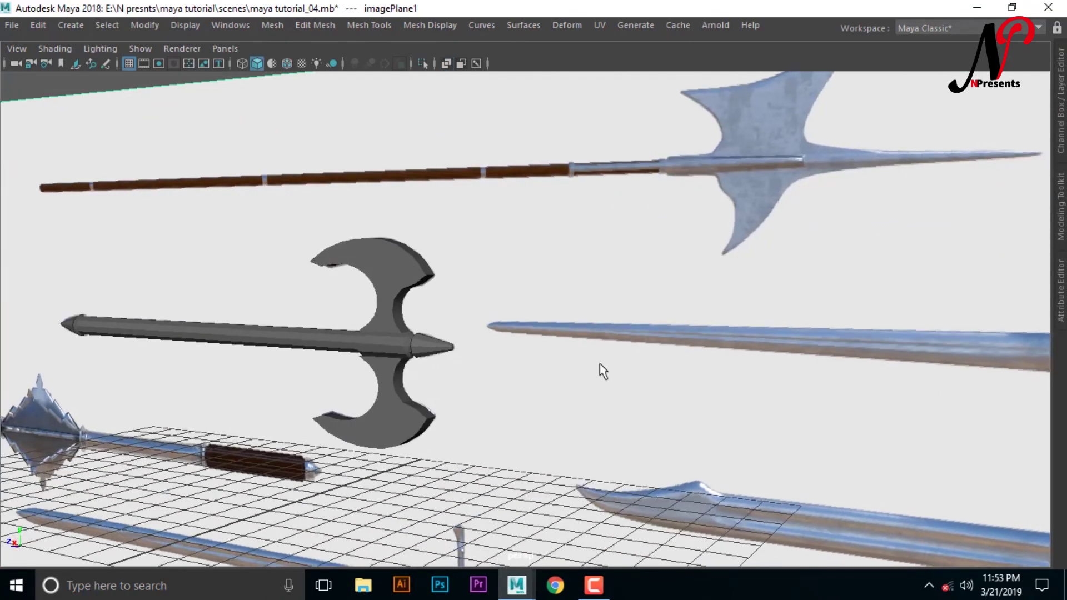
left_click(1061, 113)
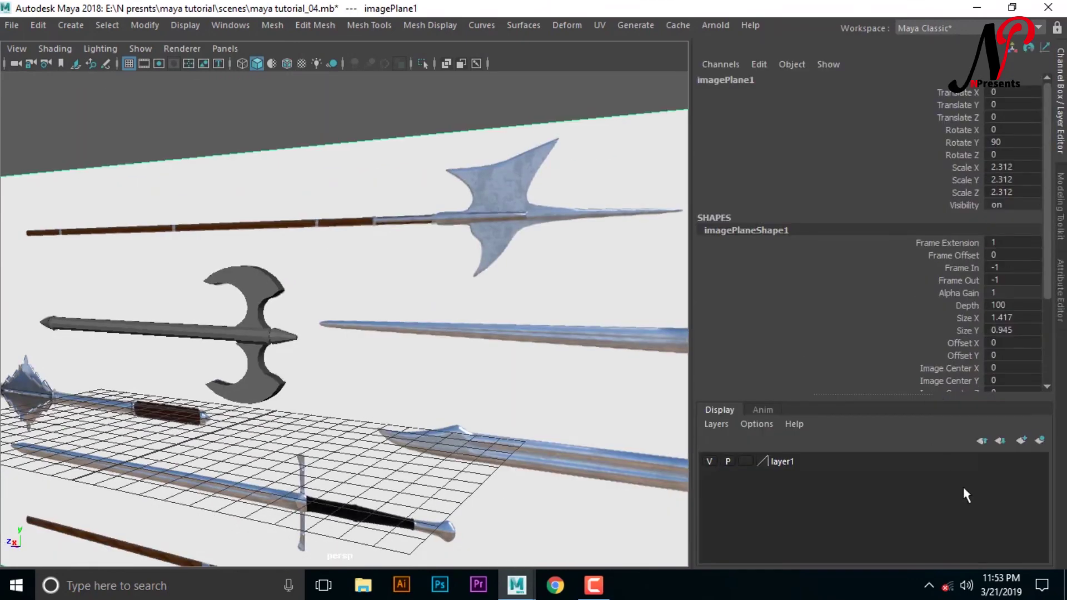
left_click(709, 461)
scroll(339, 412, "up", 5)
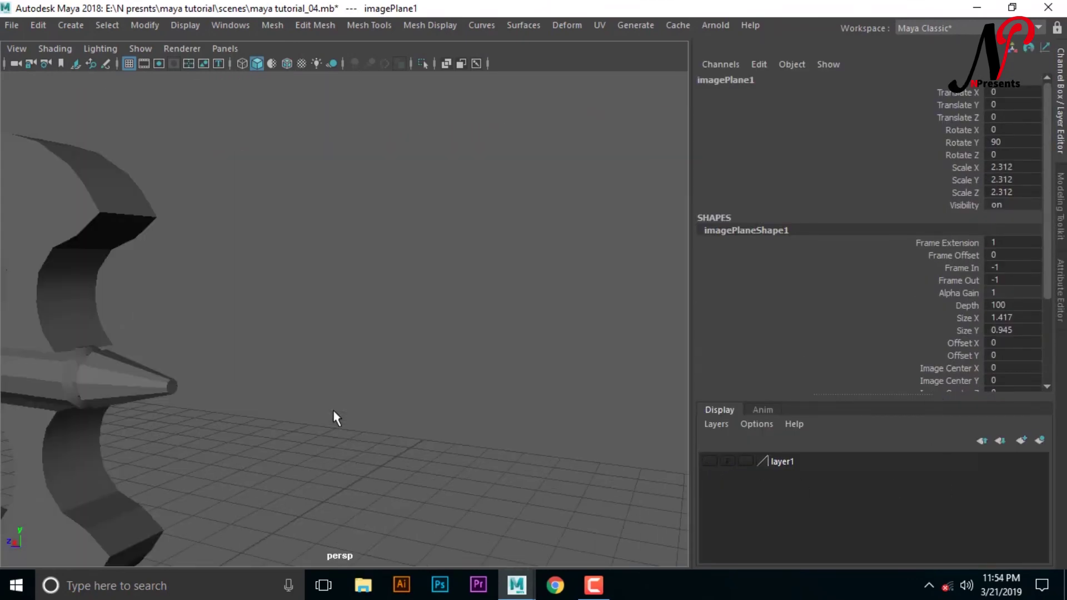
mouse_move(87, 372)
left_mouse_down("alt")
mouse_move(223, 357)
mouse_move(326, 405)
left_mouse_up("alt")
scroll(227, 361, "down", 5)
scroll(449, 438, "up", 5)
mouse_move(448, 438)
left_mouse_down("alt")
mouse_move(298, 392)
mouse_move(288, 410)
mouse_move(454, 422)
mouse_move(337, 407)
mouse_move(433, 348)
mouse_move(524, 327)
mouse_move(567, 350)
mouse_move(385, 377)
mouse_move(397, 390)
left_mouse_up("alt")
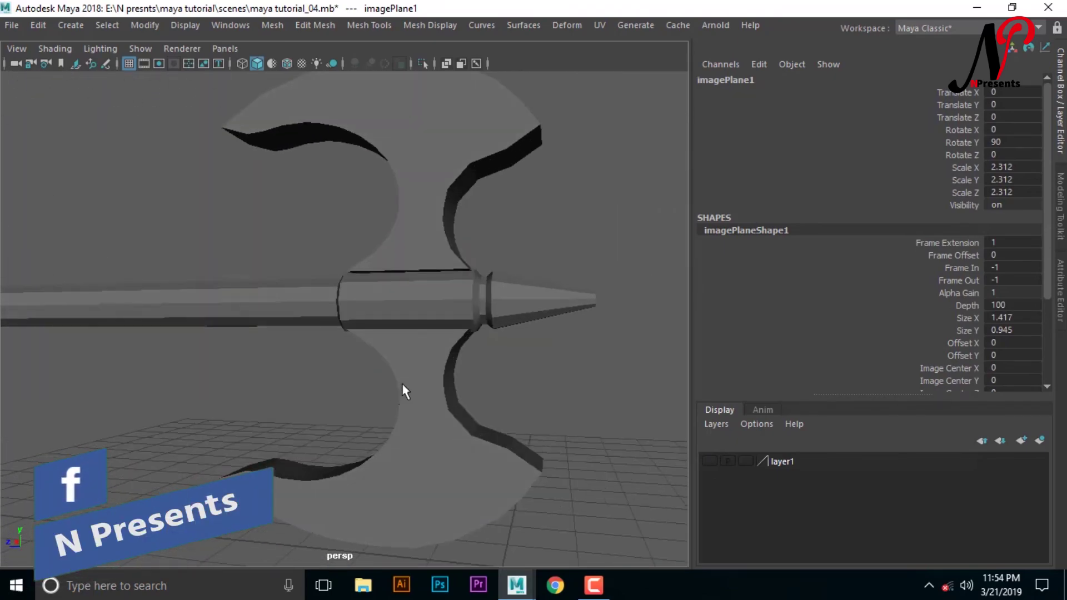
scroll(424, 385, "up", 3)
scroll(284, 421, "up", 3)
mouse_move(283, 420)
left_mouse_down("alt")
mouse_move(440, 405)
mouse_move(433, 391)
left_mouse_up("alt")
left_click(709, 460)
mouse_move(544, 399)
left_mouse_down("alt")
mouse_move(488, 400)
mouse_move(505, 392)
left_mouse_up("alt")
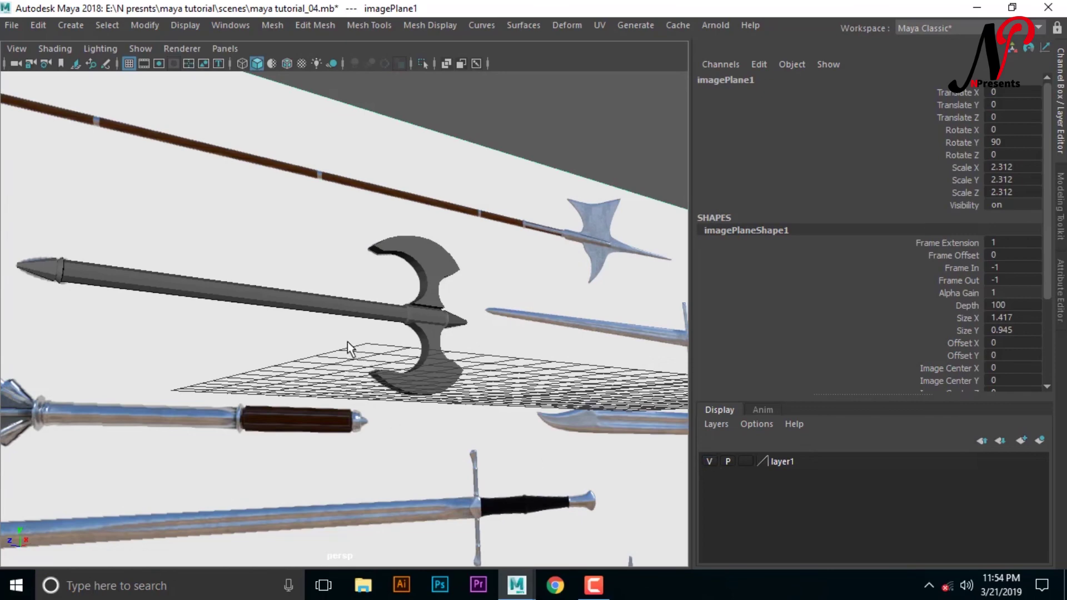
key("space")
key("space")
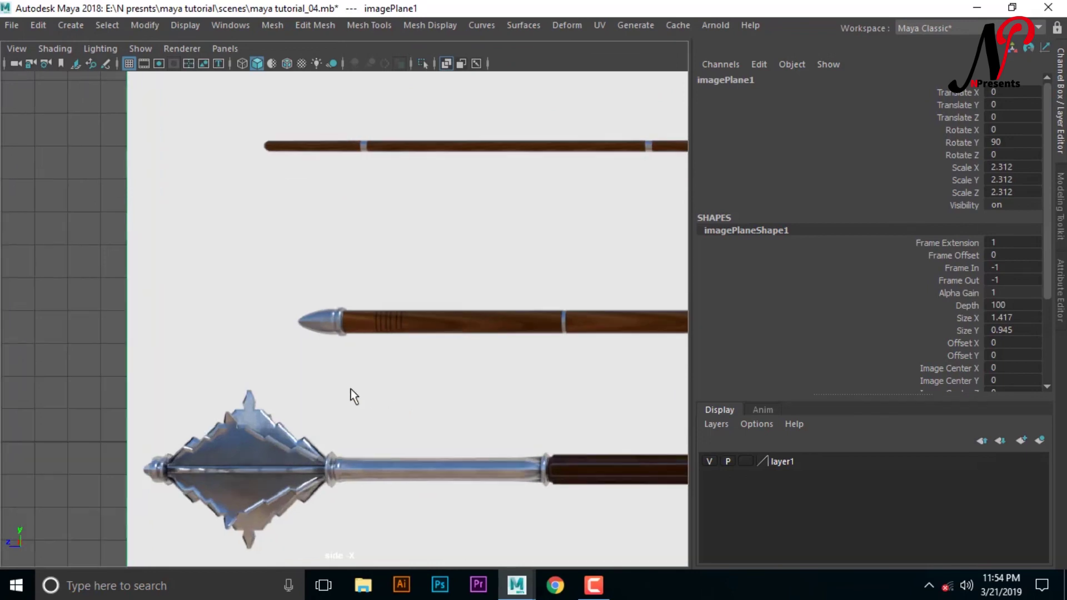
- Pan and zoom the side view to the axe shaft and select the handle cylinder
scroll(348, 389, "down", 3)
scroll(528, 400, "up", 2)
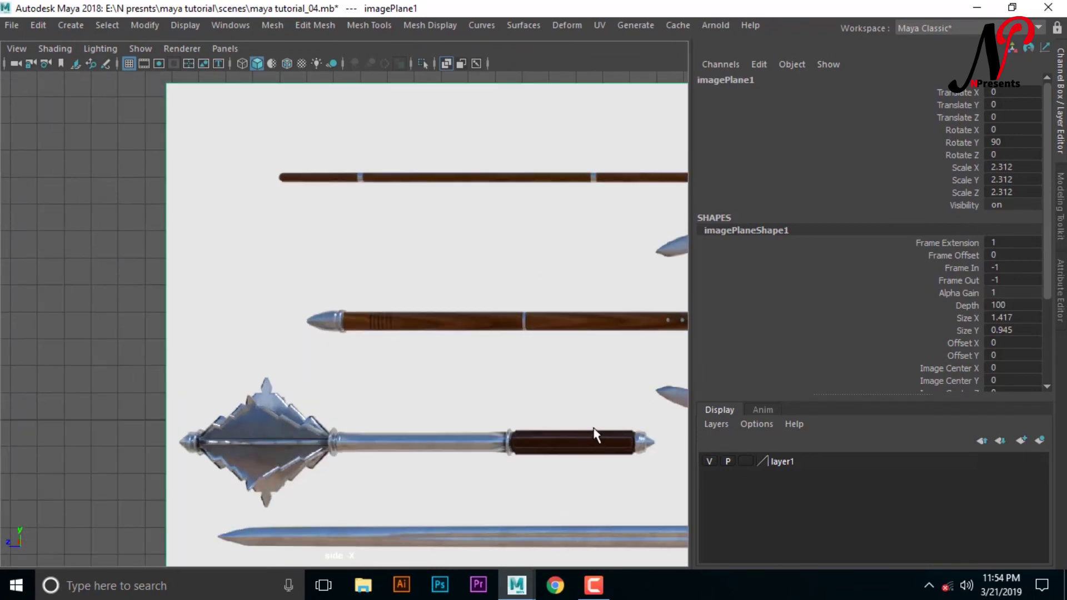
middle_click_drag(593, 435, 274, 393, "alt")
scroll(455, 419, "up", 2)
scroll(341, 401, "up", 2)
mouse_move(340, 400)
middle_mouse_down("alt")
mouse_move(505, 389)
mouse_move(471, 381)
middle_mouse_up("alt")
scroll(429, 384, "up", 2)
scroll(420, 407, "up", 2)
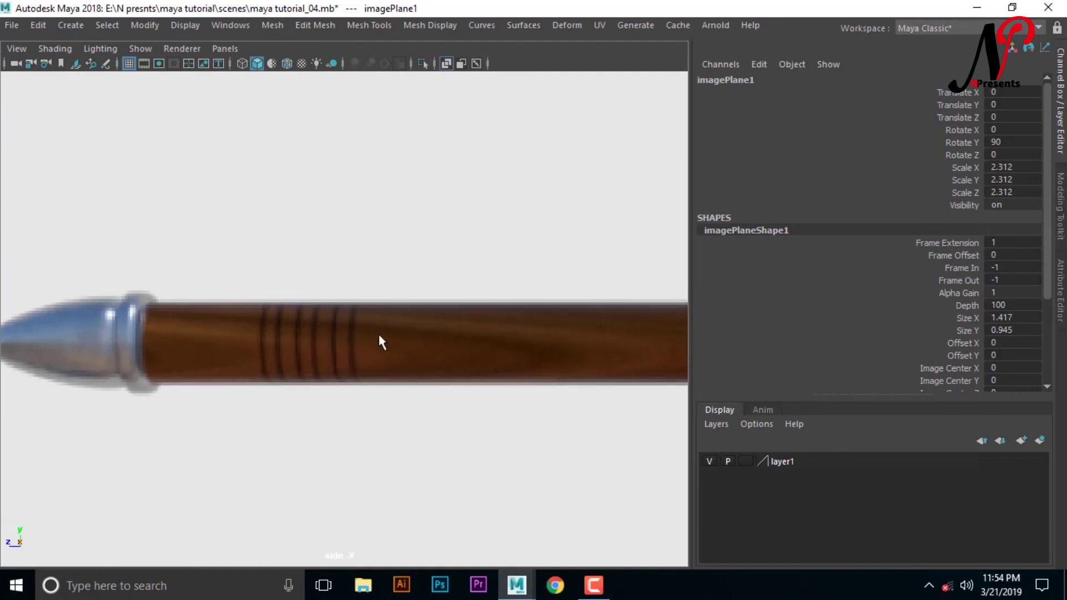
left_click(378, 337)
- Zoom in close on the handle's grip rings and open the Mesh Tools menu
scroll(468, 421, "down", 2)
scroll(405, 393, "up", 2)
scroll(392, 411, "up", 2)
mouse_move(392, 418)
middle_mouse_down("alt")
mouse_move(522, 429)
mouse_move(416, 410)
mouse_move(405, 426)
middle_mouse_up("alt")
scroll(421, 429, "up", 1)
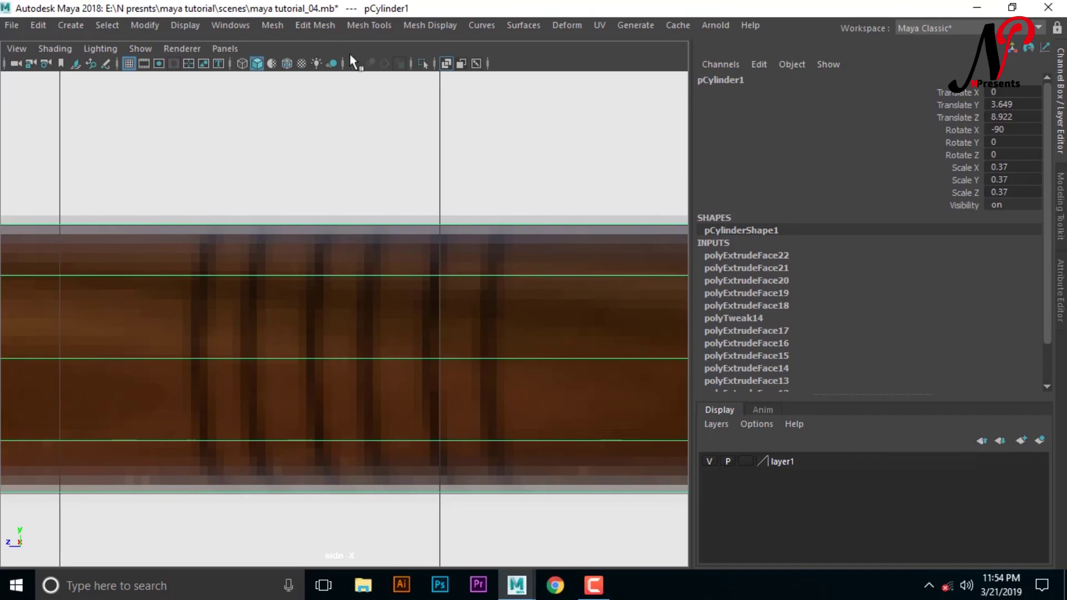
left_click(377, 26)
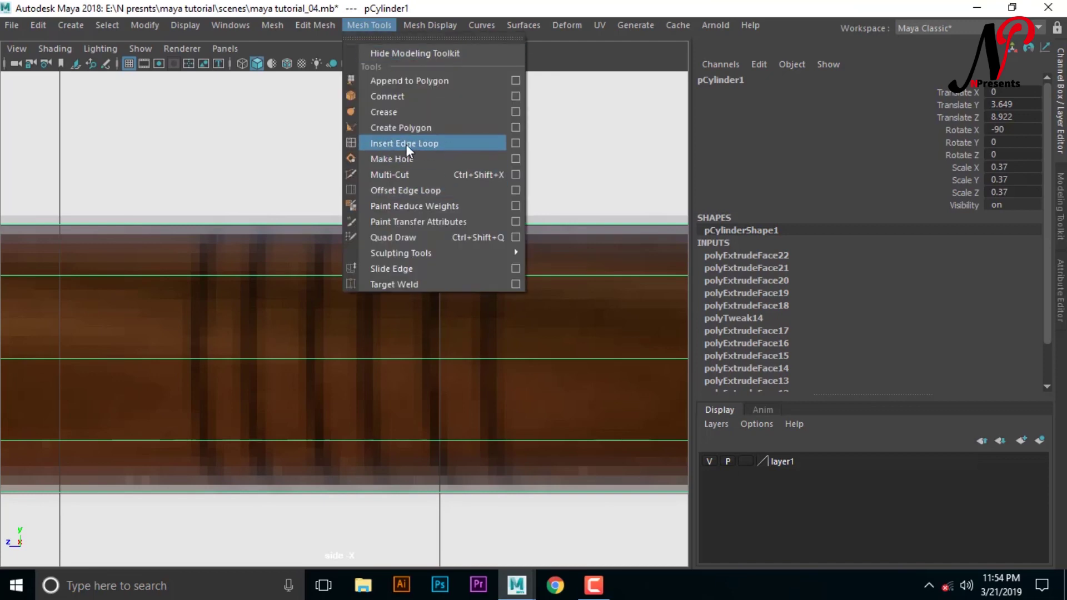
- With Insert Edge Loop, add paired loops for the first two grip rings
left_click(439, 143)
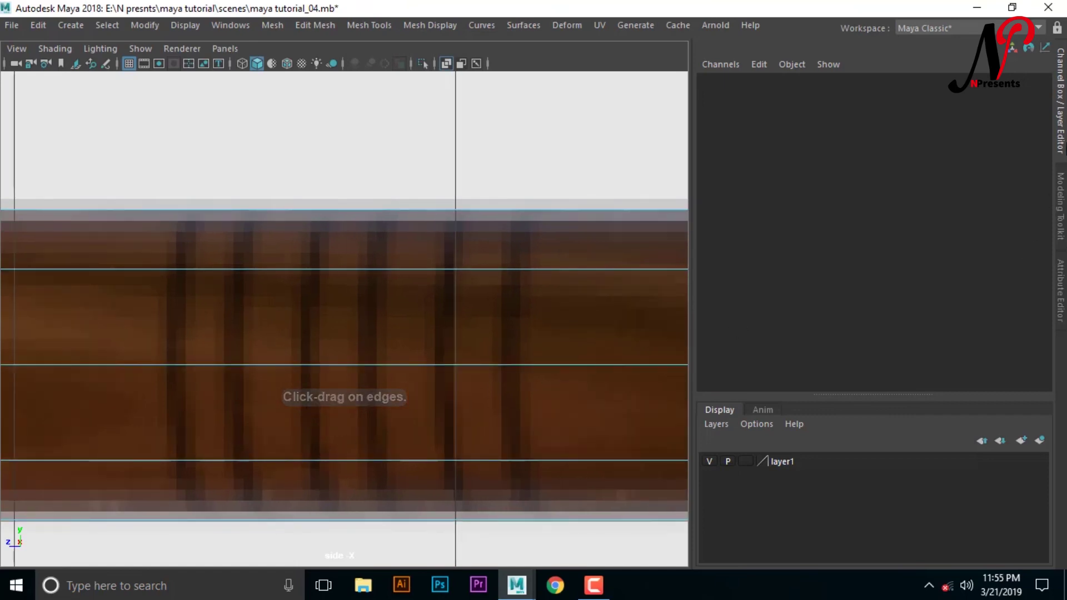
key("ctrl+space")
scroll(523, 438, "down", 5)
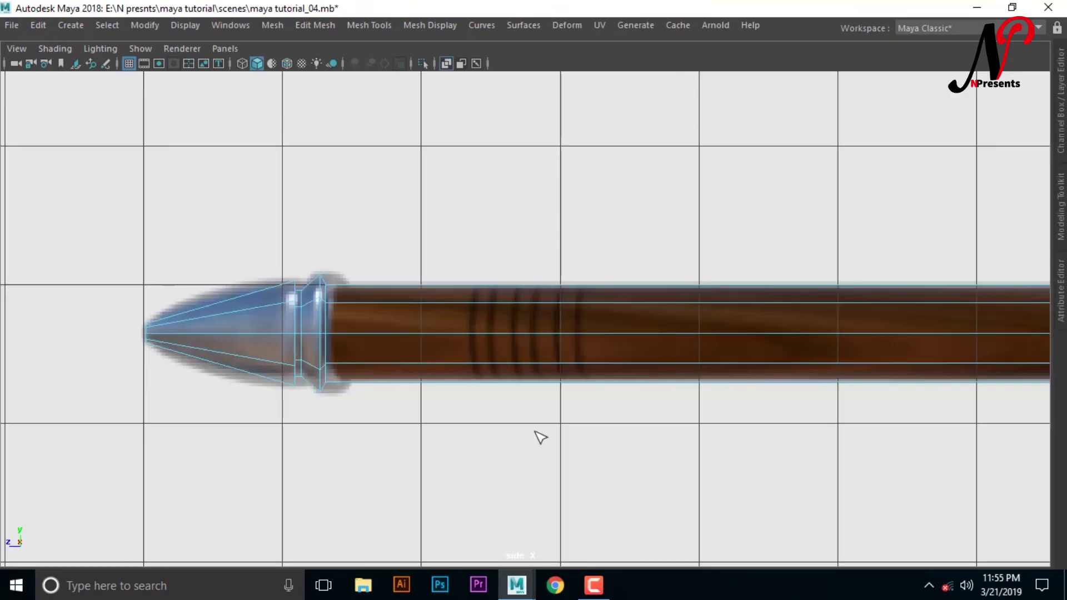
scroll(537, 435, "up", 2)
scroll(538, 434, "up", 1)
scroll(538, 433, "up", 1)
scroll(539, 433, "up", 1)
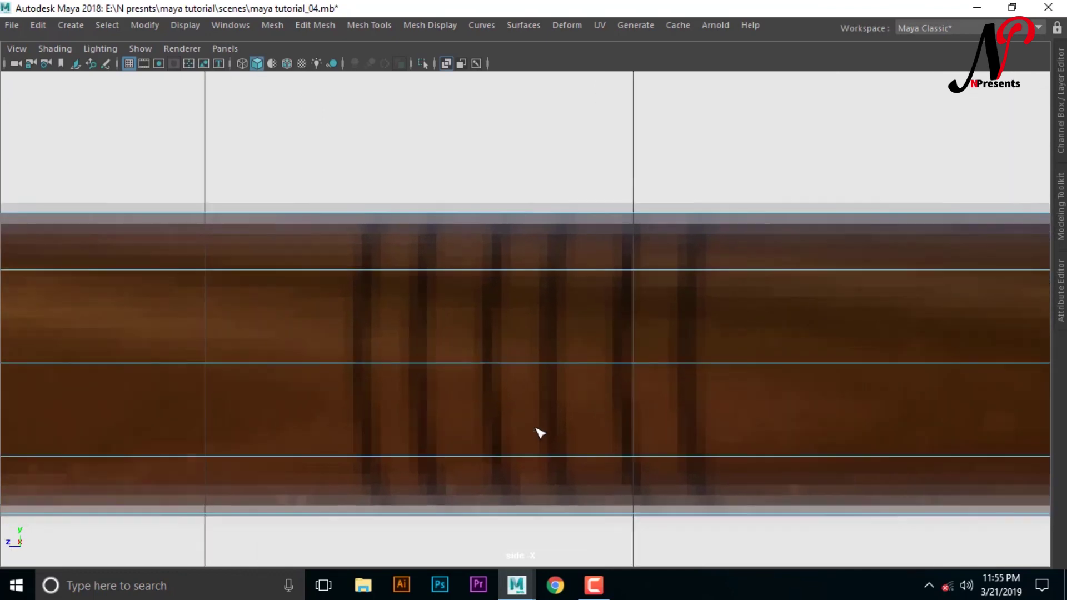
left_click(351, 370)
left_click(375, 363)
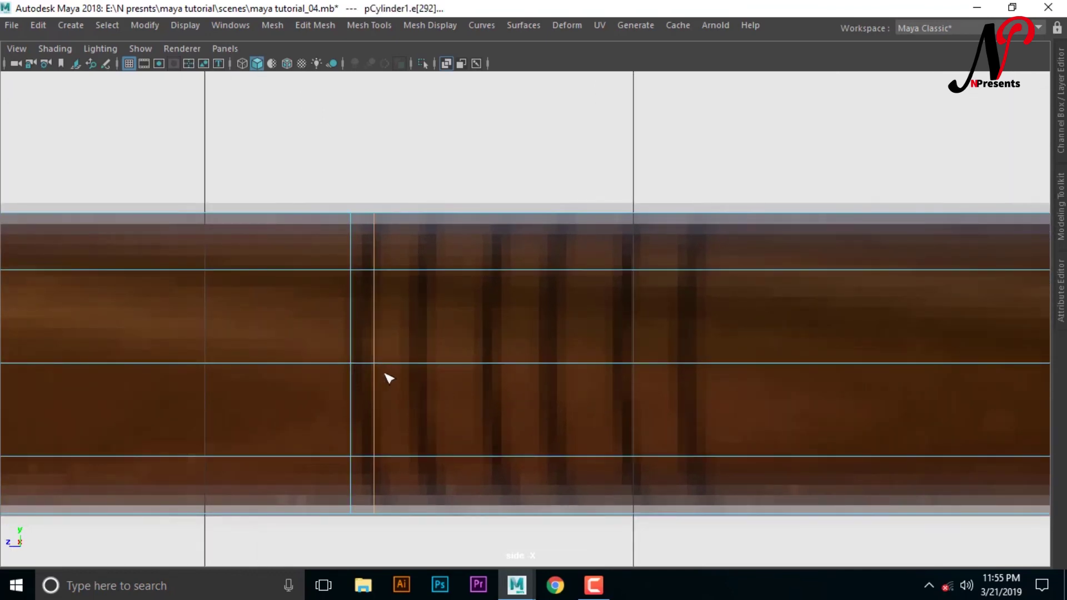
left_click(411, 364)
left_click(432, 364)
- Add loop pairs for the remaining grip rings, re-placing one misplaced loop
left_click(480, 367)
left_click(503, 364)
left_click(545, 365)
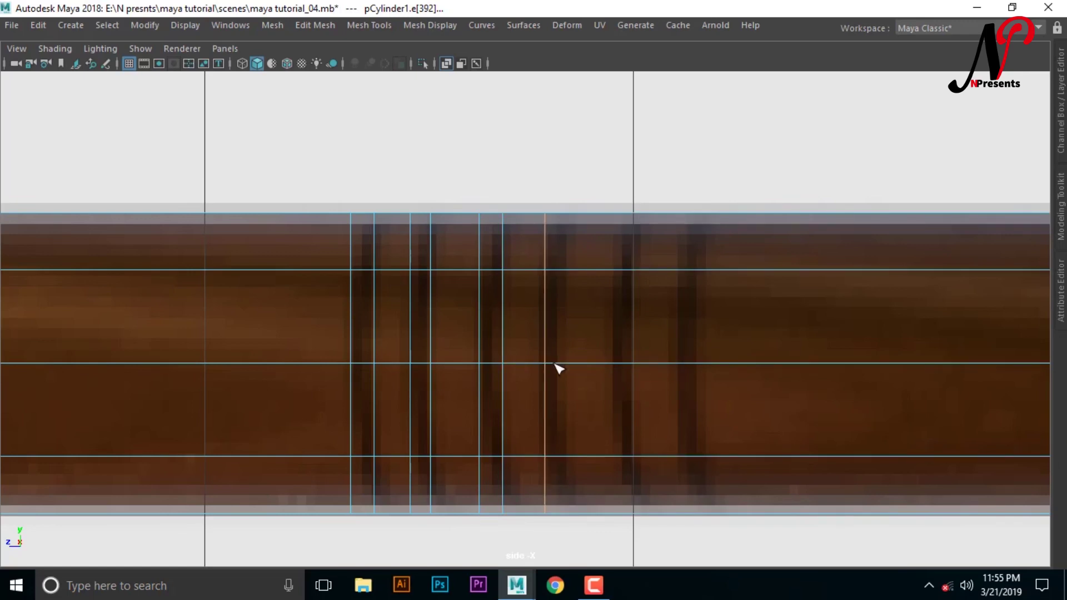
key("ctrl+z")
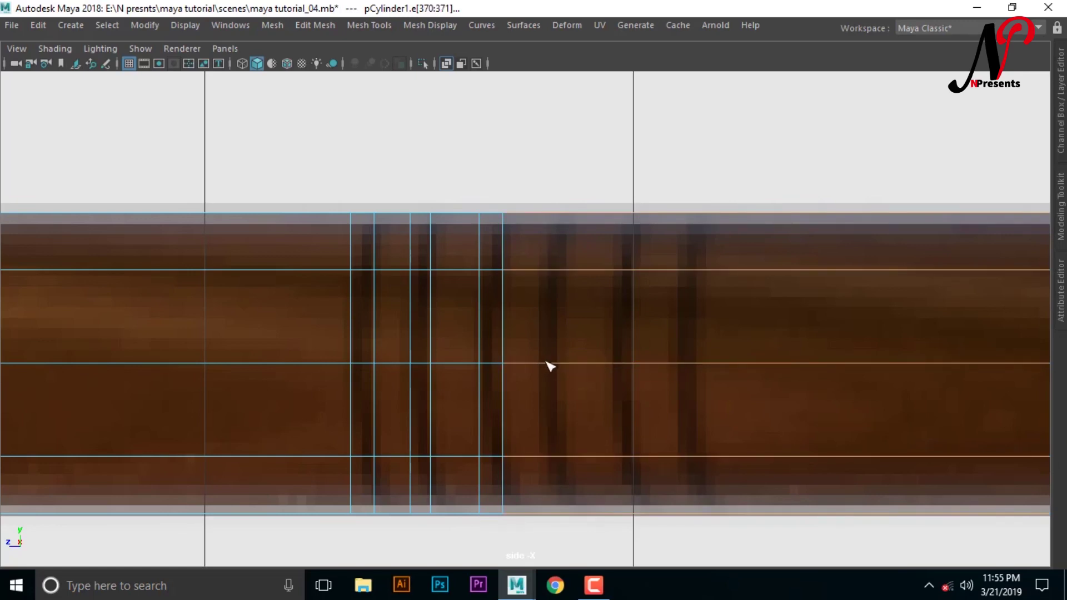
left_click(540, 365)
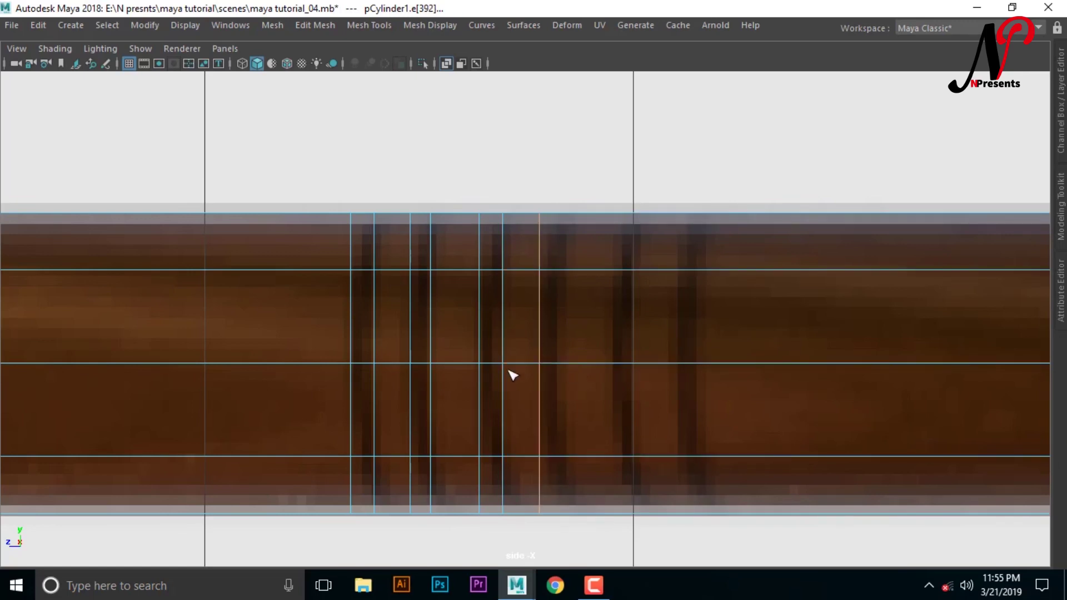
left_click(561, 367)
left_click(611, 366)
key("F8")
left_click(674, 366)
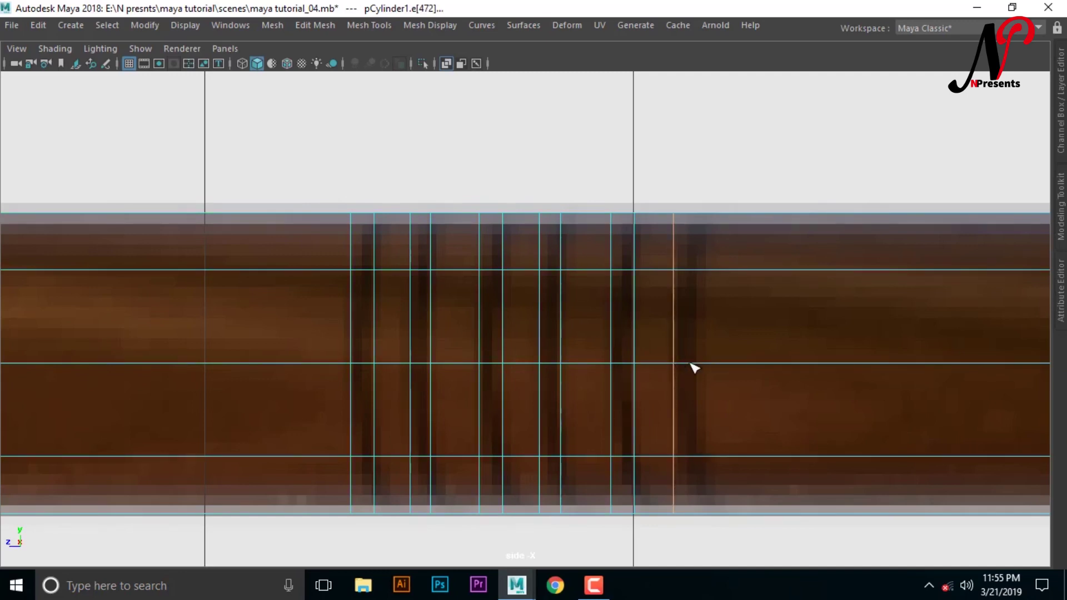
left_click(697, 369)
- Inspect the new grip loops and switch the handle to face selection
scroll(606, 416, "down", 5)
scroll(641, 442, "up", 2)
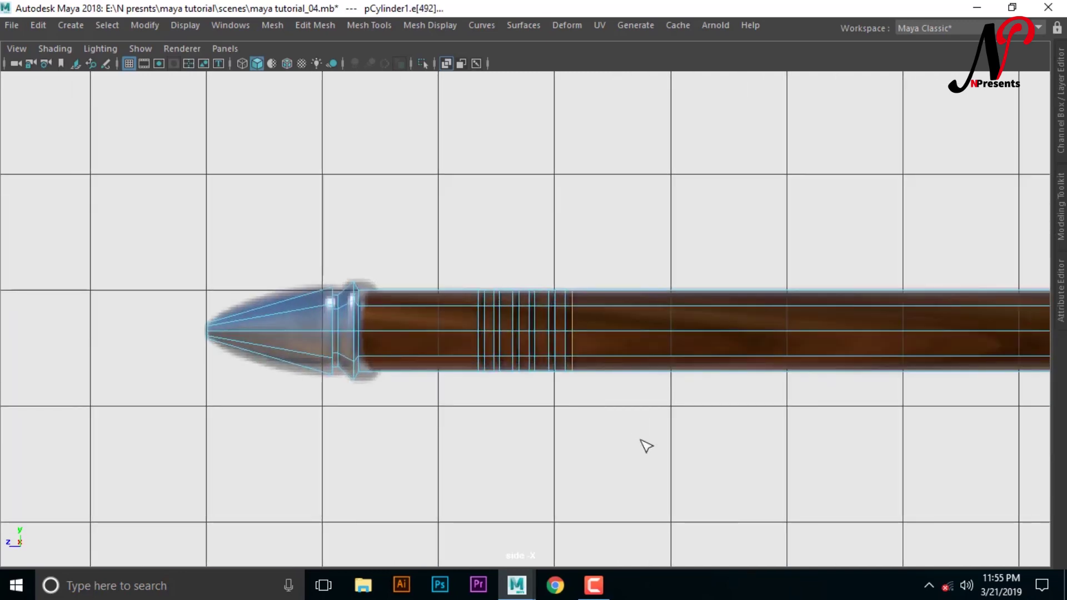
scroll(643, 443, "up", 2)
scroll(642, 439, "up", 2)
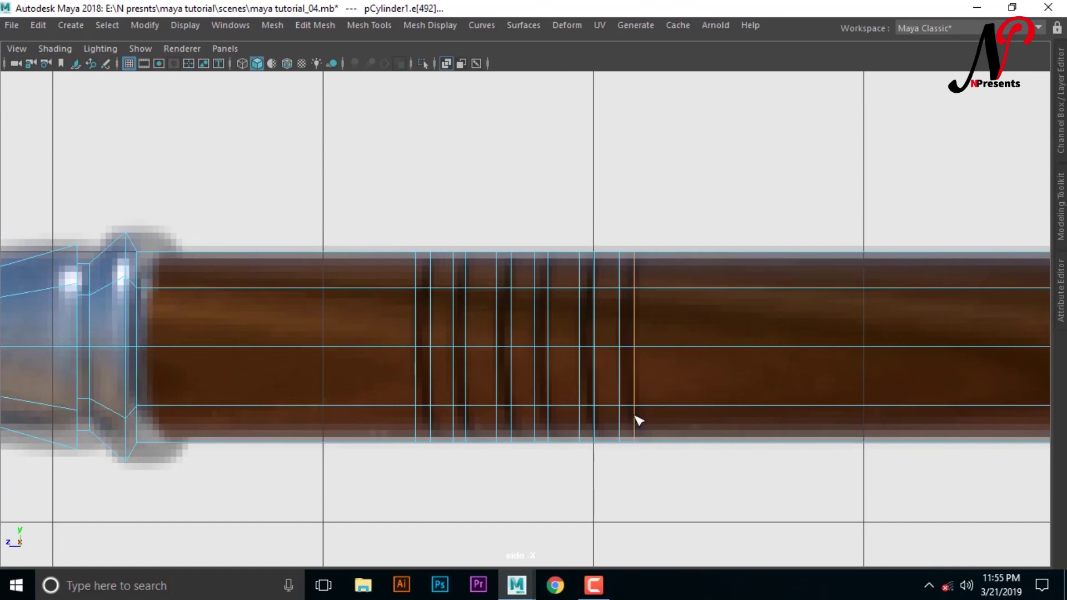
scroll(619, 448, "down", 2)
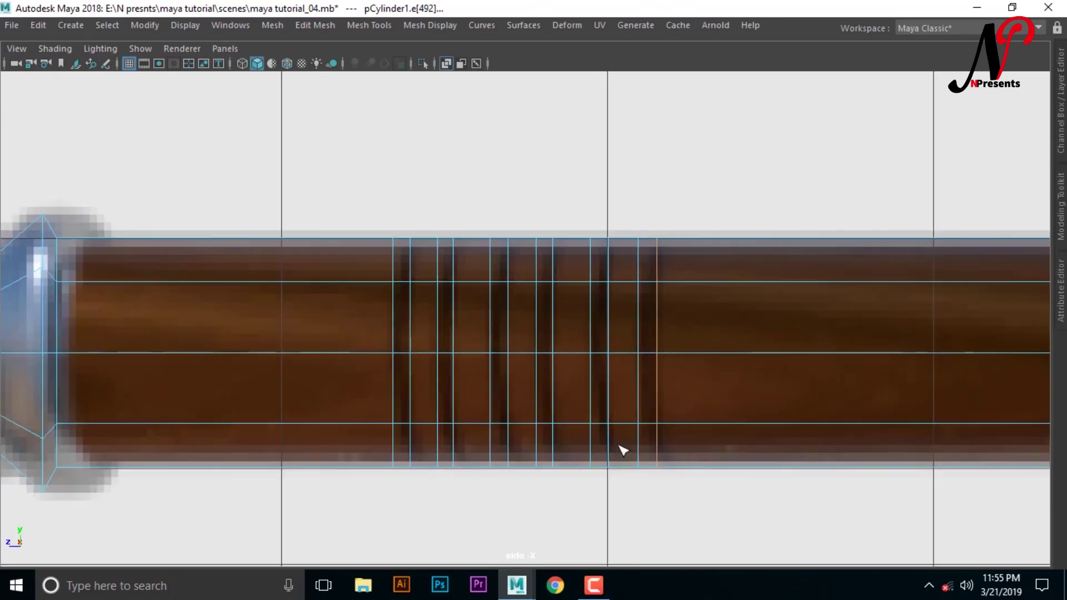
scroll(619, 446, "down", 2)
scroll(618, 445, "up", 1)
scroll(619, 438, "up", 3)
scroll(617, 437, "down", 3)
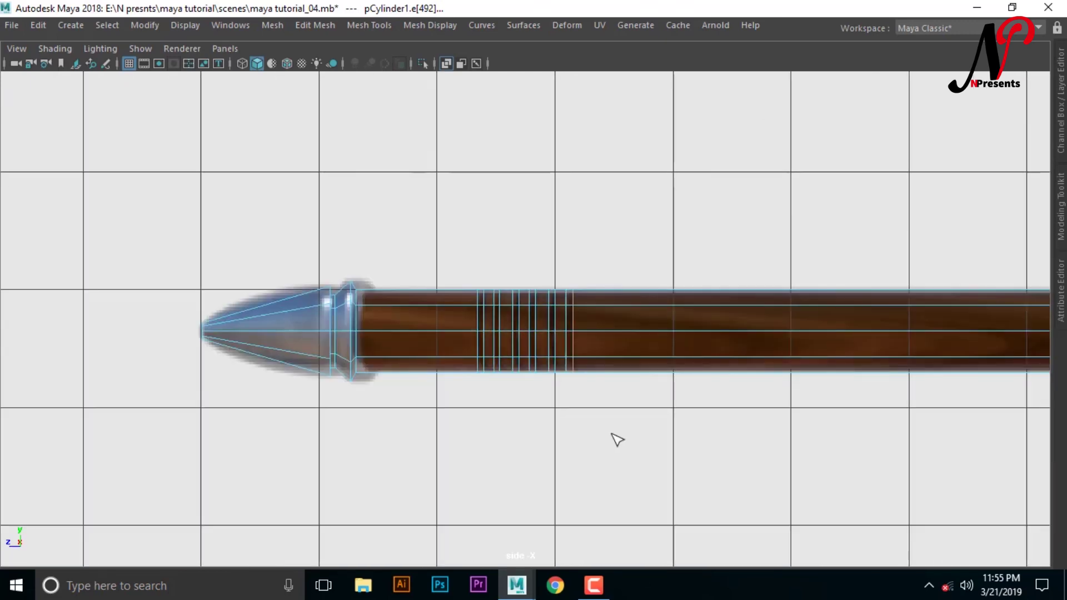
scroll(614, 437, "up", 2)
scroll(613, 439, "up", 1)
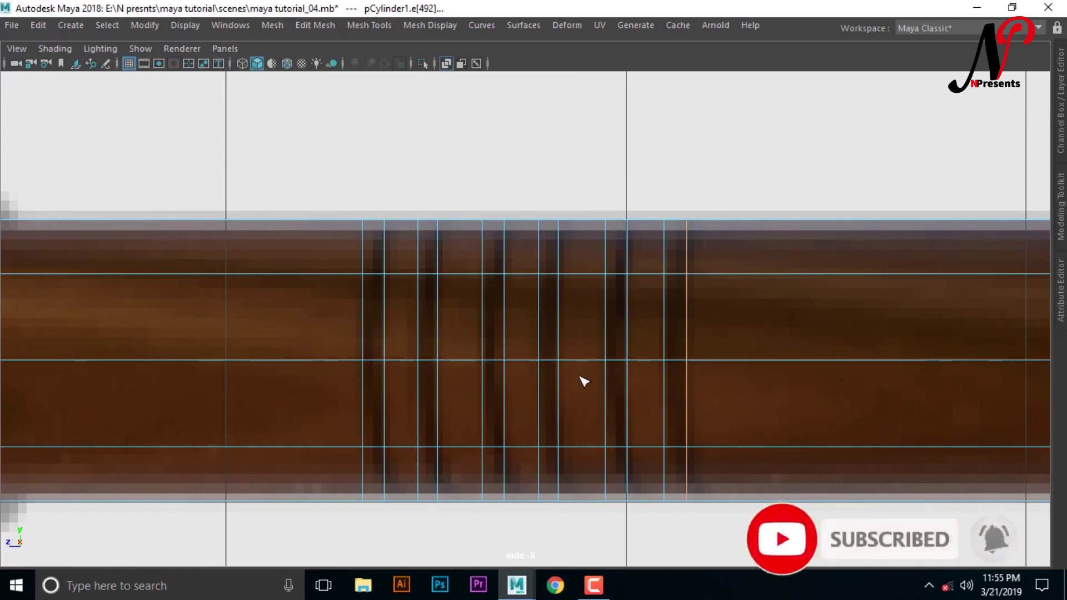
key("w")
scroll(633, 421, "down", 2)
scroll(634, 421, "up", 3)
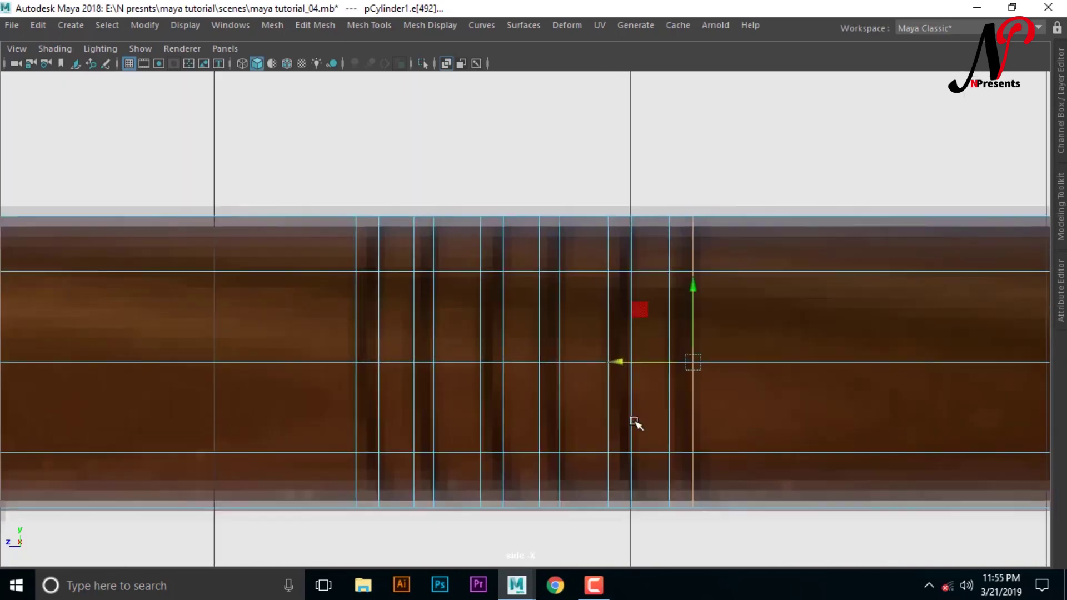
scroll(441, 392, "down", 4)
scroll(558, 386, "up", 2)
scroll(553, 390, "up", 3)
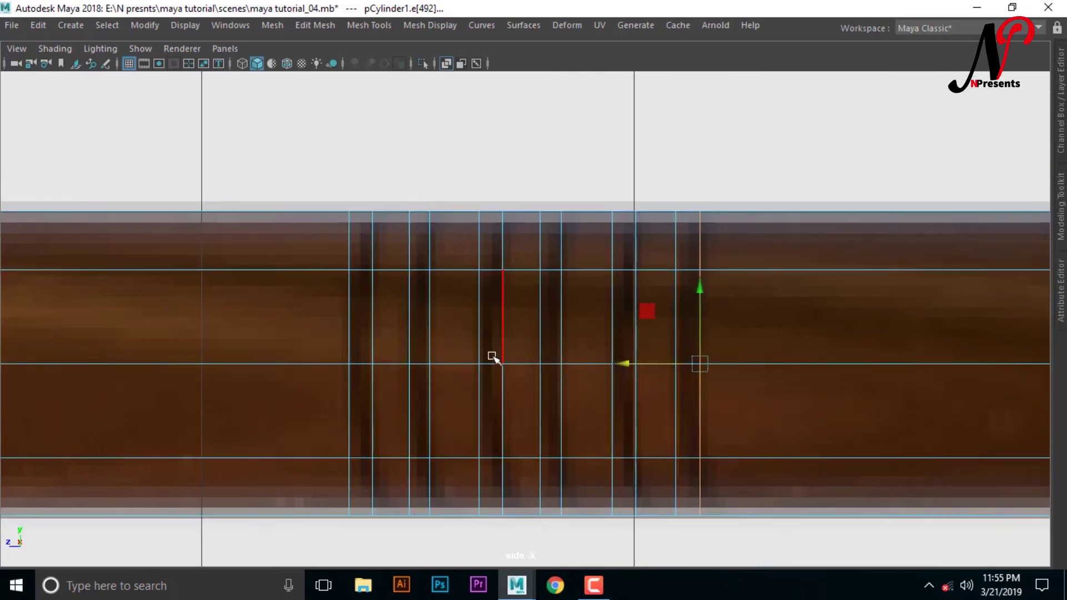
mouse_move(514, 335)
right_mouse_down()
mouse_move(554, 183)
mouse_move(514, 178)
right_mouse_up()
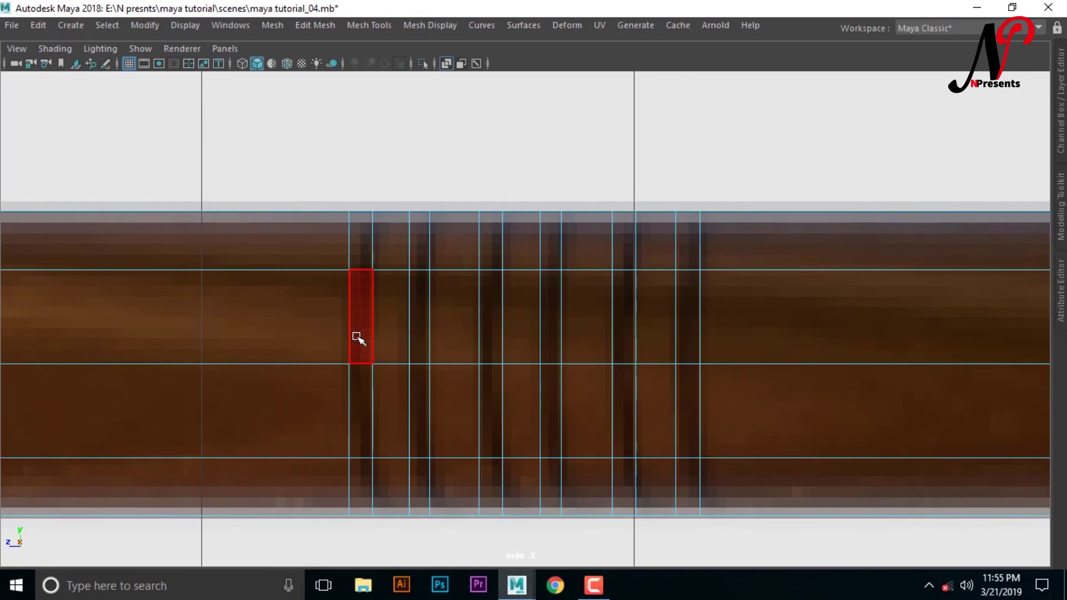
- Select the face loops of the first three grip ring bands on the handle
left_click(357, 337)
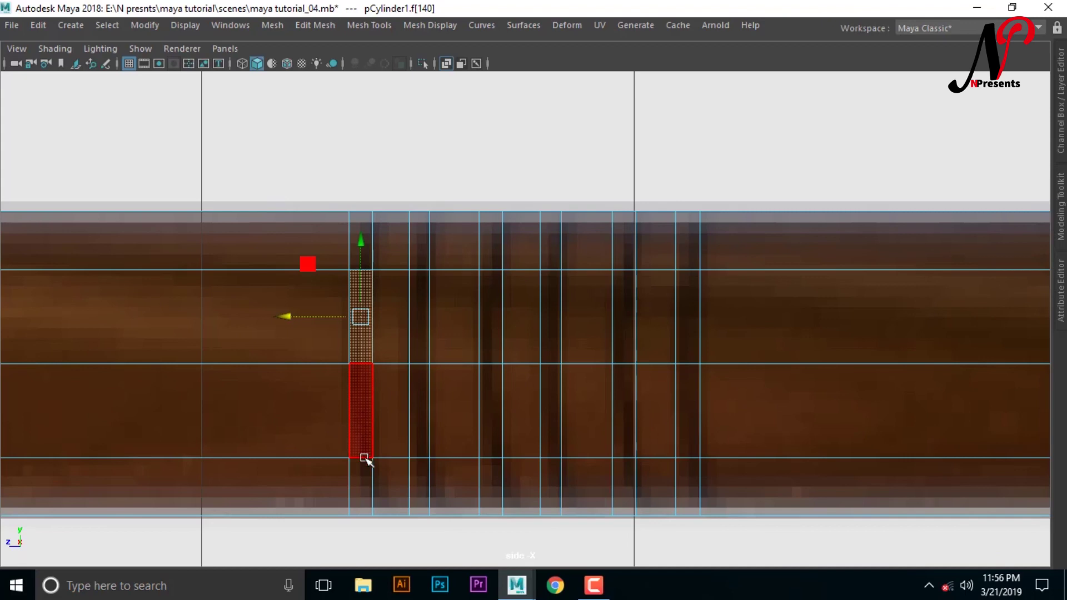
double_click(361, 425, "shift")
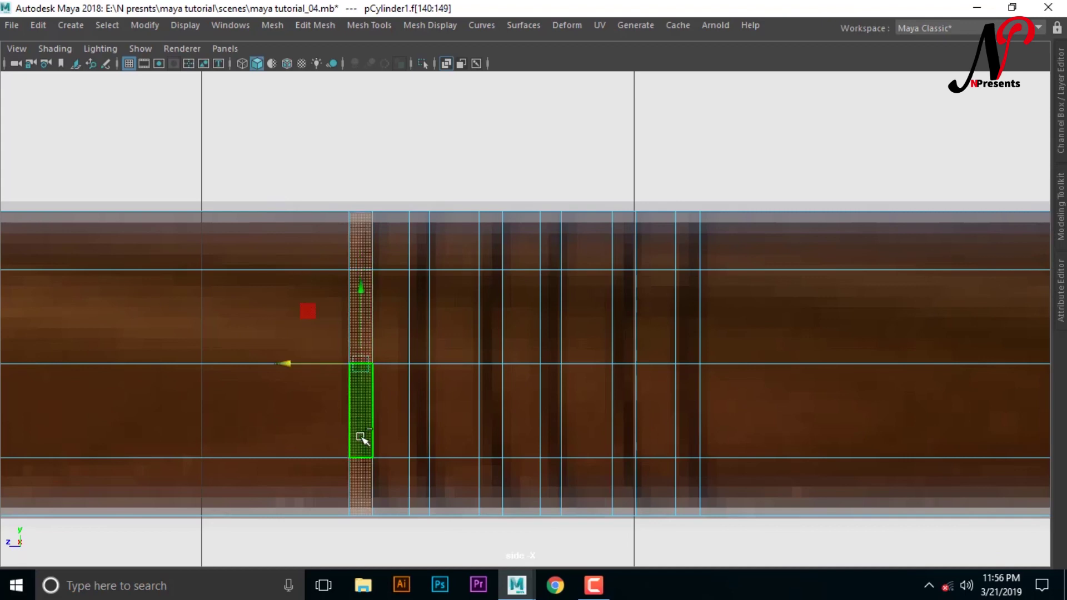
double_click(421, 417, "shift")
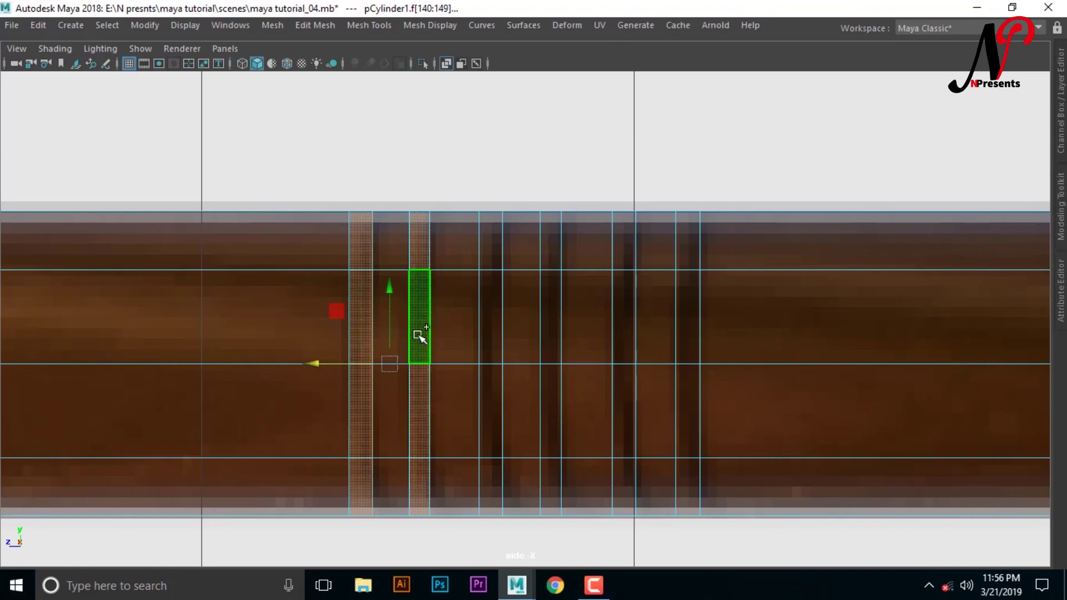
double_click(489, 414, "shift")
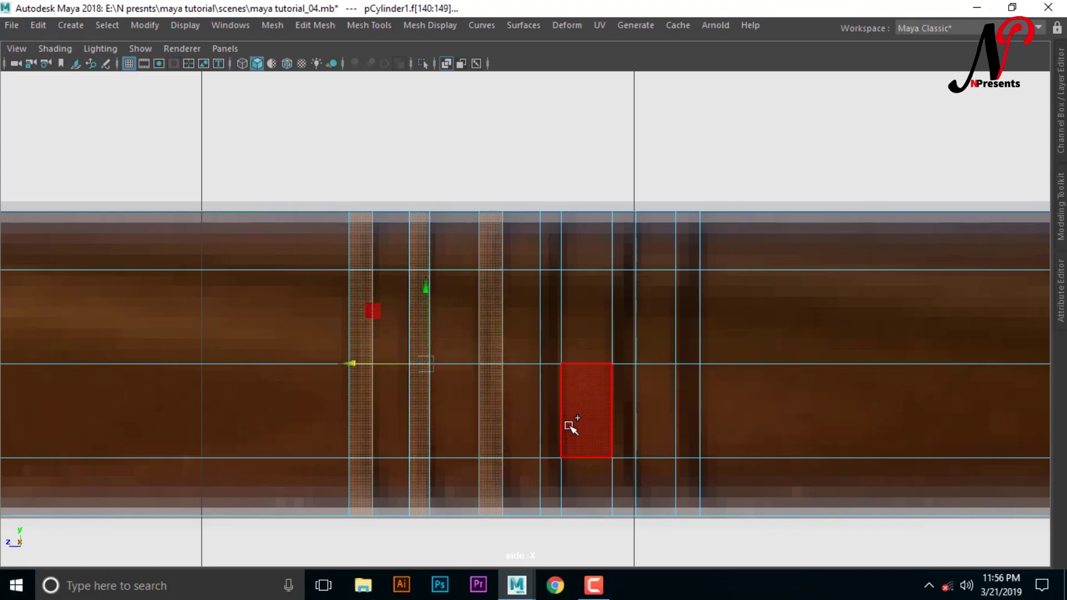
- Add the fourth, fifth and sixth ring band face loops and zoom to frame them
double_click(550, 428, "shift")
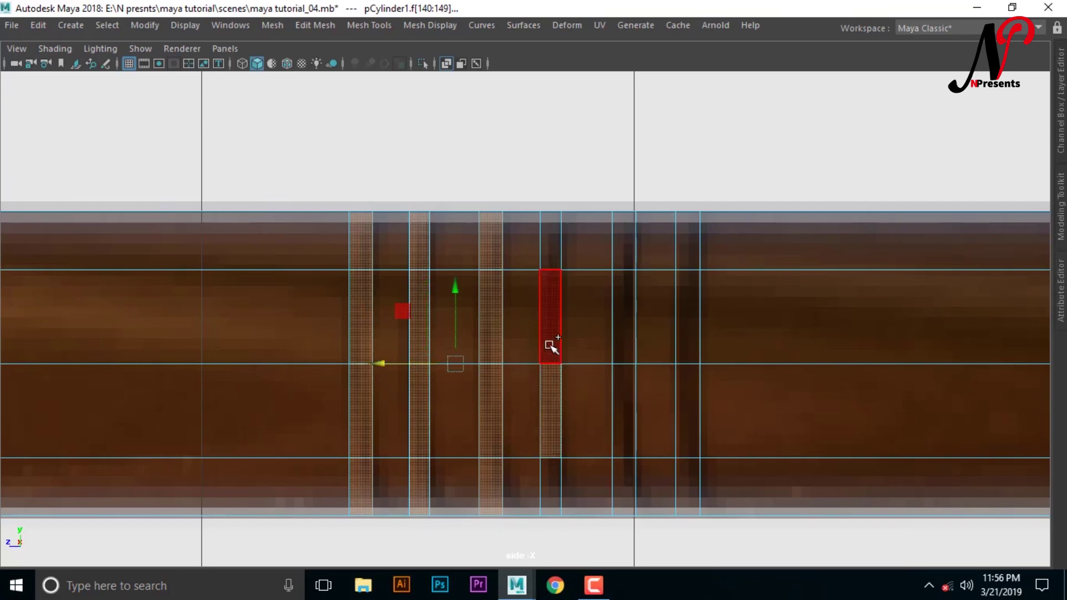
left_click(619, 411, "shift")
double_click(624, 357, "shift")
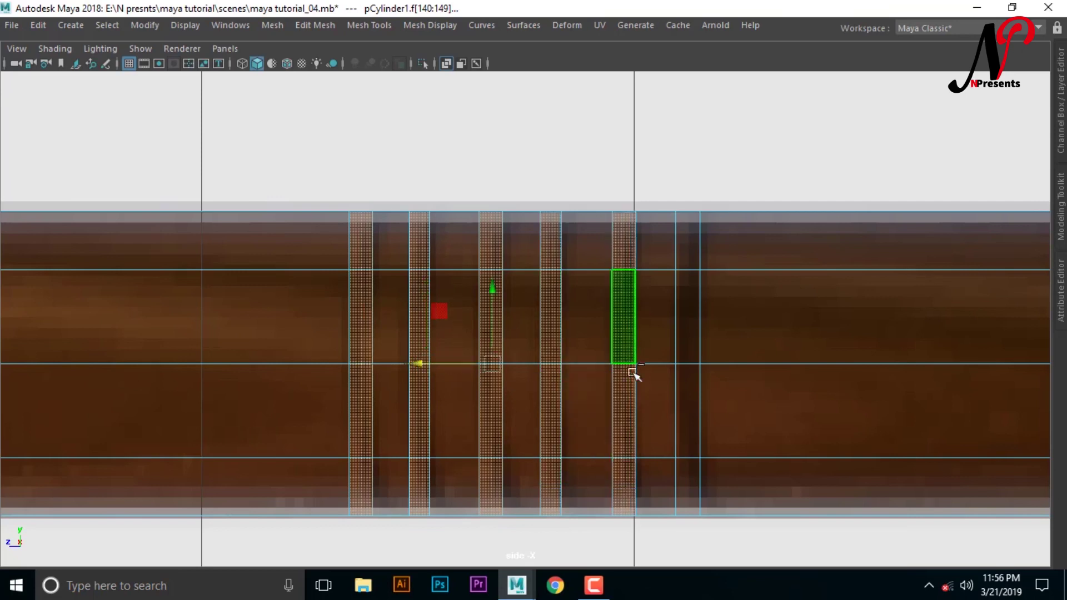
double_click(689, 414, "shift")
scroll(677, 436, "down", 5)
scroll(639, 456, "up", 1)
scroll(600, 435, "up", 2)
scroll(598, 435, "up", 2)
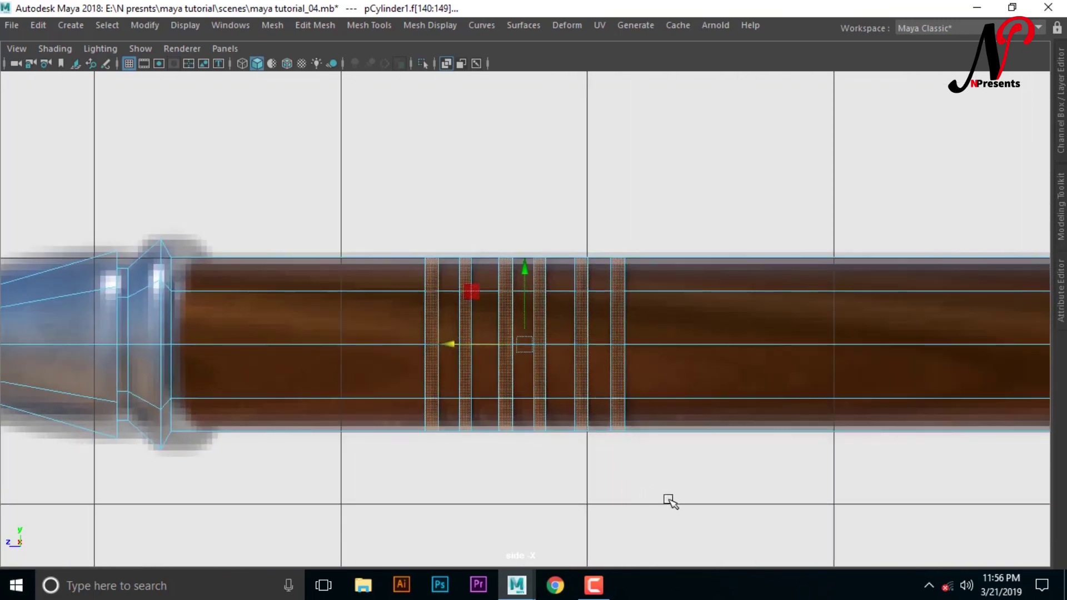
scroll(669, 497, "up", 1)
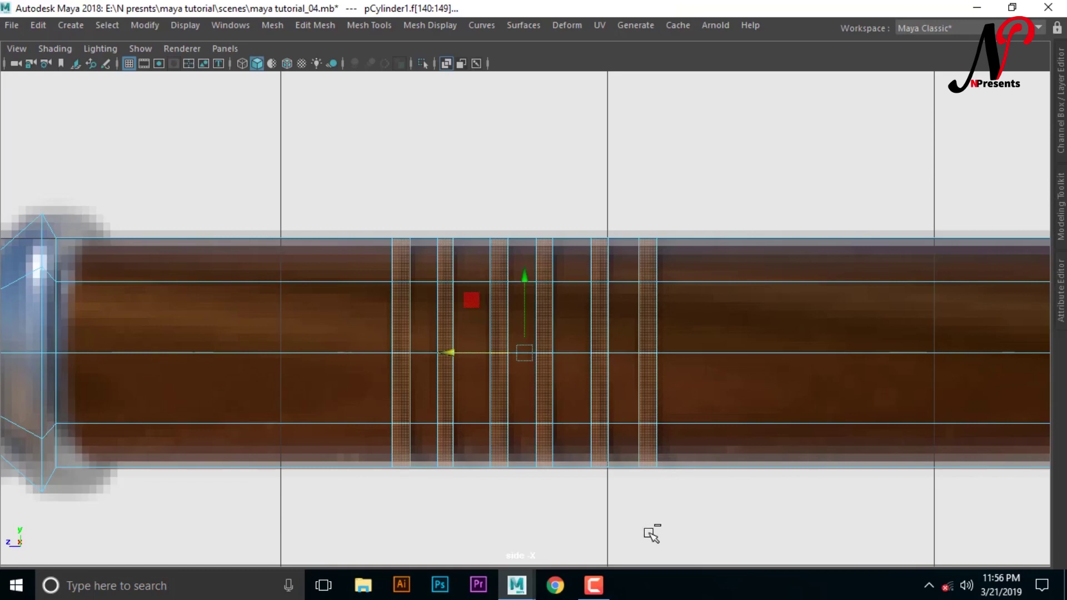
- Extrude the six selected face rings and inset them slightly into raised grip rings
key("ctrl+e")
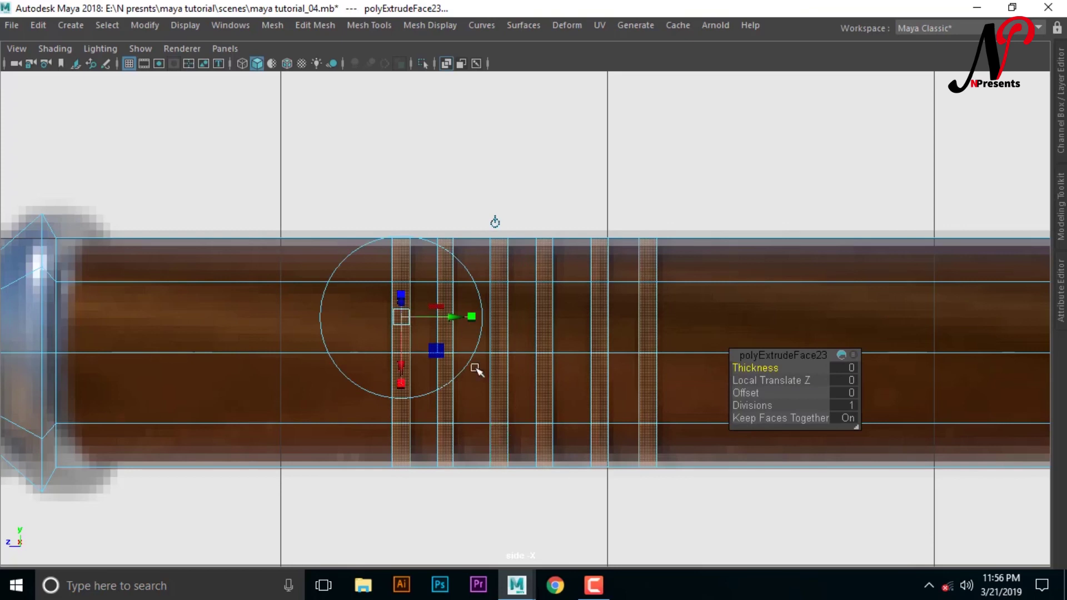
scroll(532, 438, "up", 2)
scroll(532, 439, "up", 1)
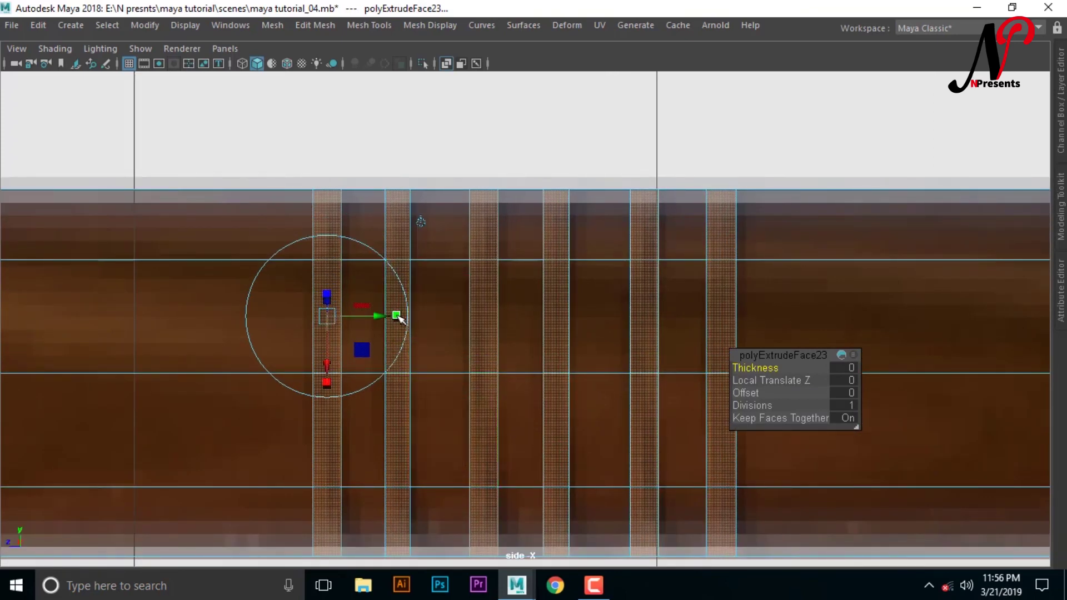
left_click(331, 316)
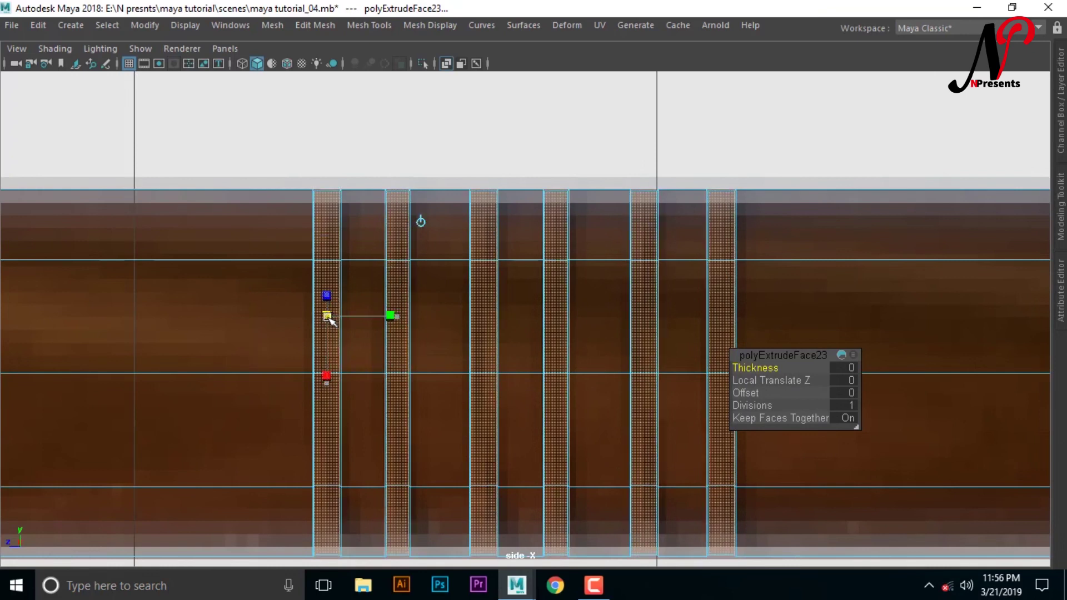
left_click_drag(324, 319, 321, 317)
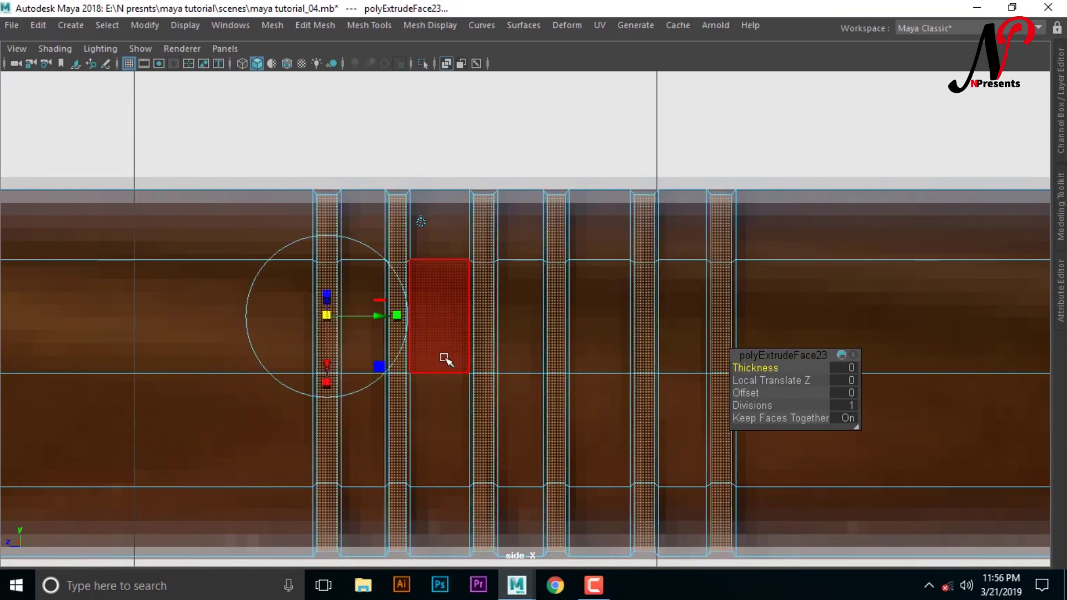
scroll(517, 400, "down", 5)
scroll(517, 400, "up", 2)
- Orbit the perspective view to inspect the extruded grip rings side-on along the shaft
key("space")
key("space")
mouse_move(397, 360)
left_mouse_down("alt")
mouse_move(254, 366)
mouse_move(396, 439)
mouse_move(364, 348)
mouse_move(381, 392)
left_mouse_up("alt")
middle_click_drag(381, 393, 561, 378, "alt")
mouse_move(562, 378)
left_mouse_down("alt")
mouse_move(529, 365)
mouse_move(454, 367)
mouse_move(488, 337)
left_mouse_up("alt")
scroll(833, 344, "down", 3)
left_click_drag(832, 345, 529, 350, "alt")
mouse_move(529, 350)
middle_mouse_down("alt")
mouse_move(553, 353)
mouse_move(526, 367)
middle_mouse_up("alt")
scroll(553, 353, "down", 3)
scroll(517, 352, "up", 5)
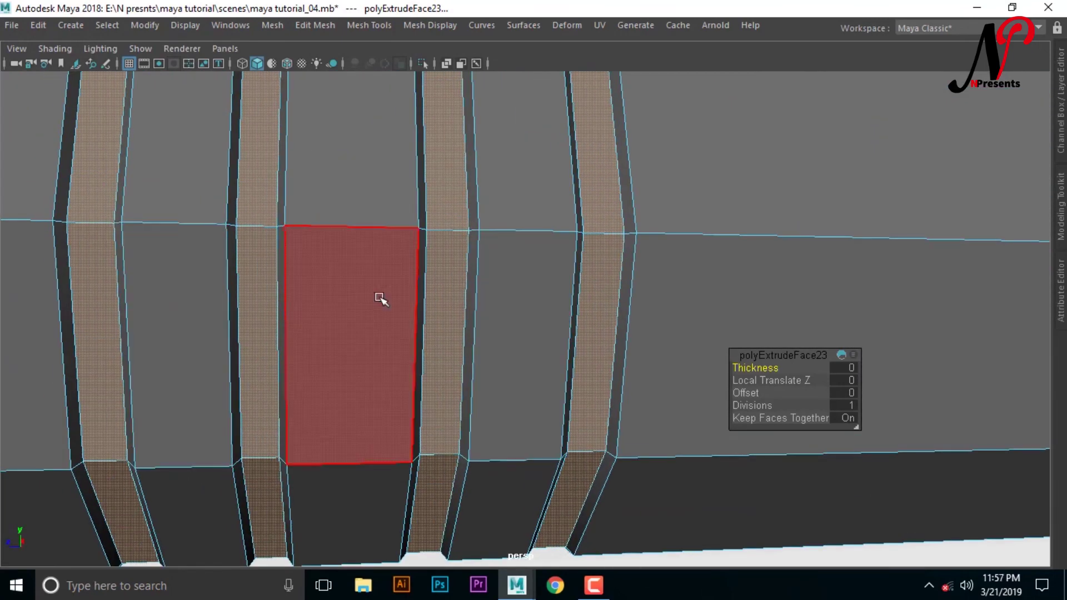
scroll(369, 296, "down", 5)
middle_click_drag(389, 159, 493, 189, "alt")
scroll(488, 328, "up", 5)
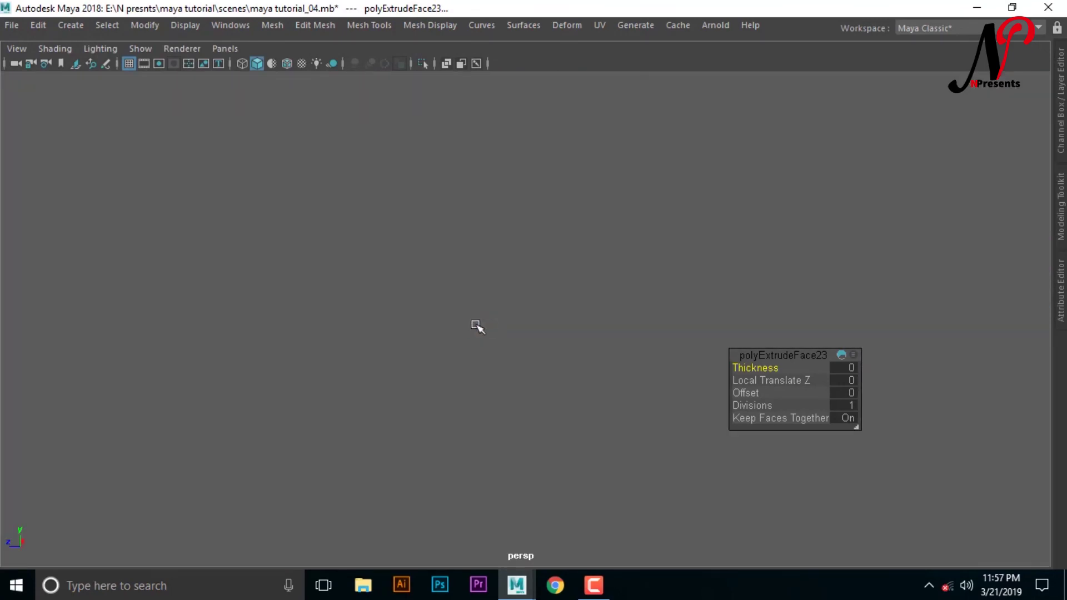
scroll(489, 328, "down", 3)
- Return to object mode and switch back to the handle's side view
right_click_drag(492, 133, 555, 113)
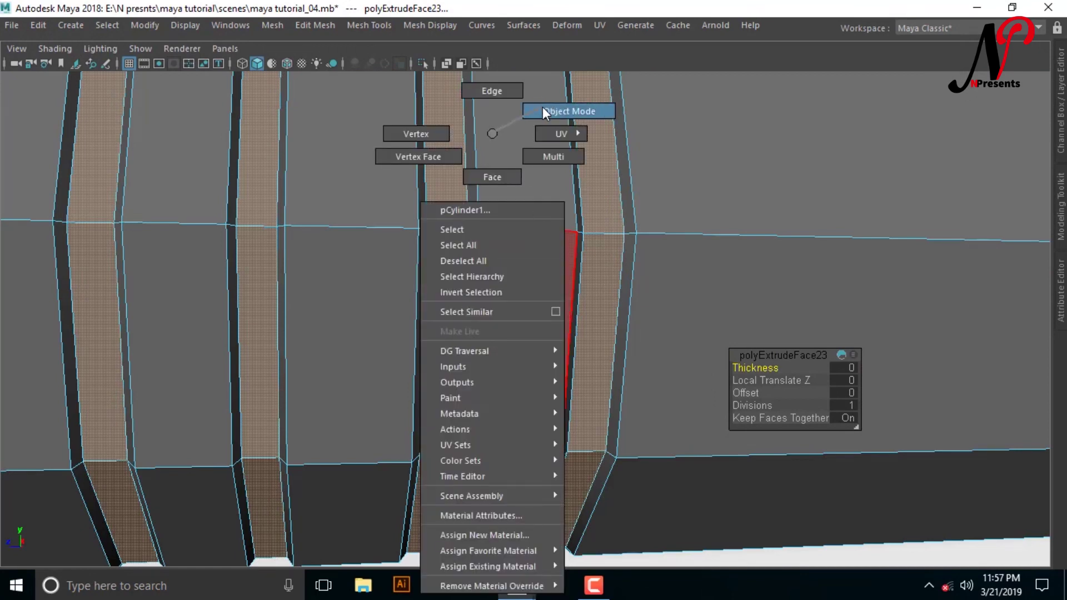
scroll(503, 300, "down", 3)
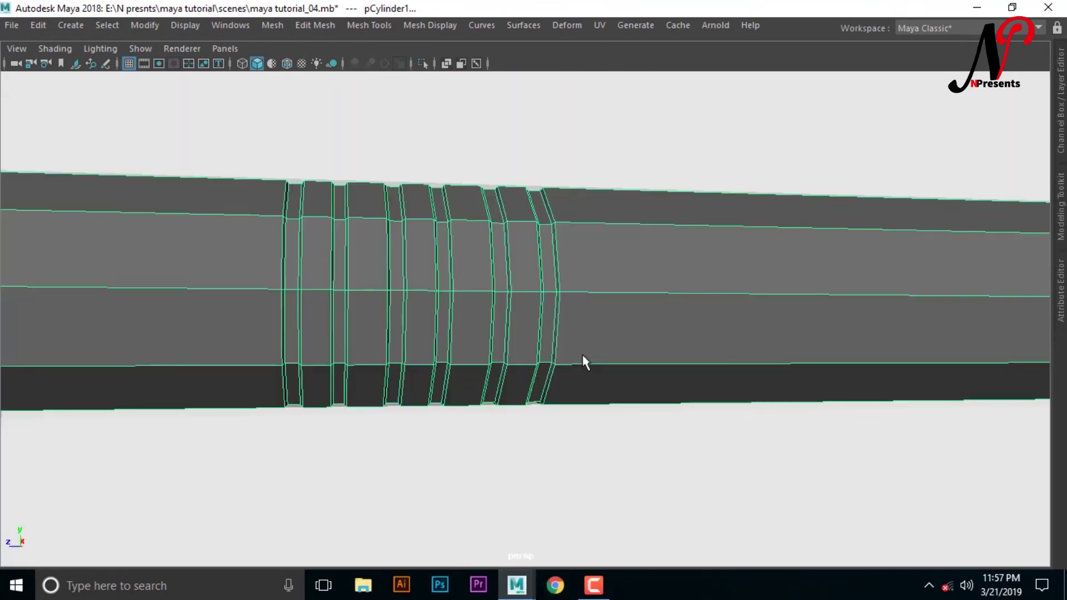
scroll(582, 355, "up", 4)
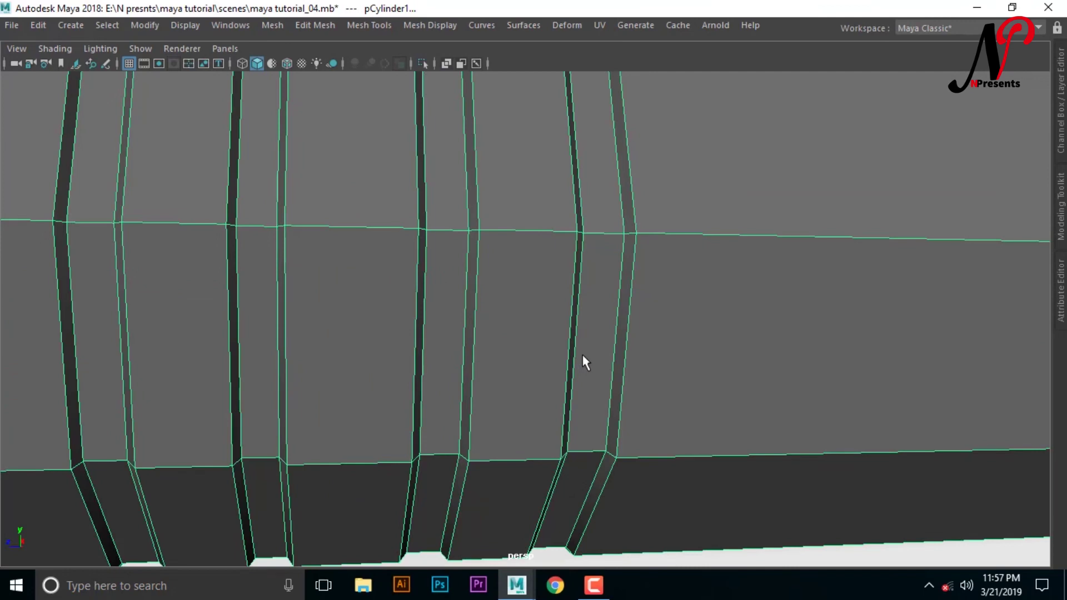
scroll(582, 353, "down", 4)
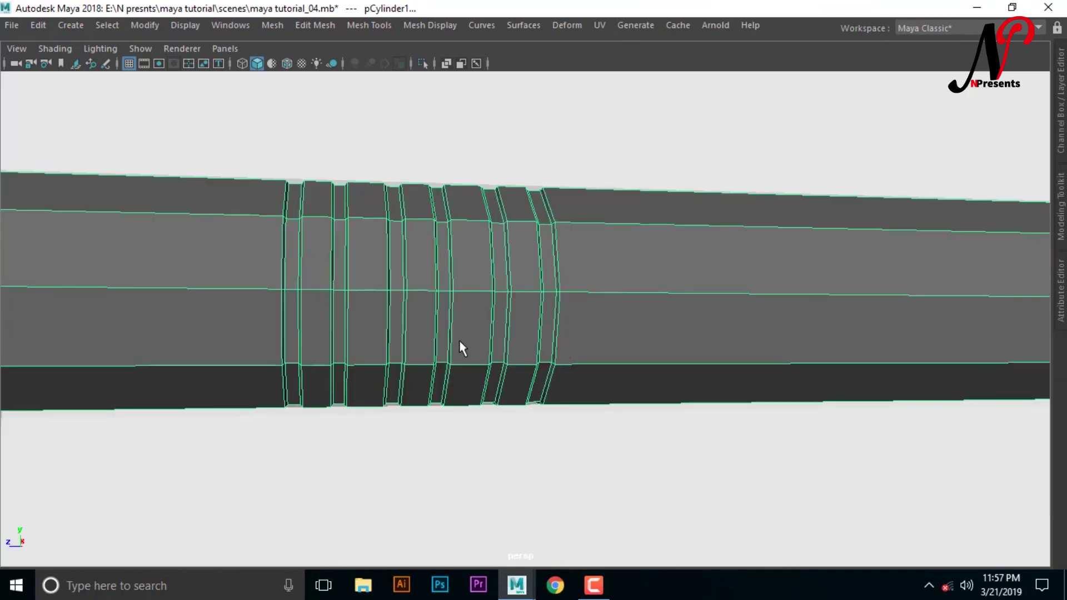
key("space")
key("space")
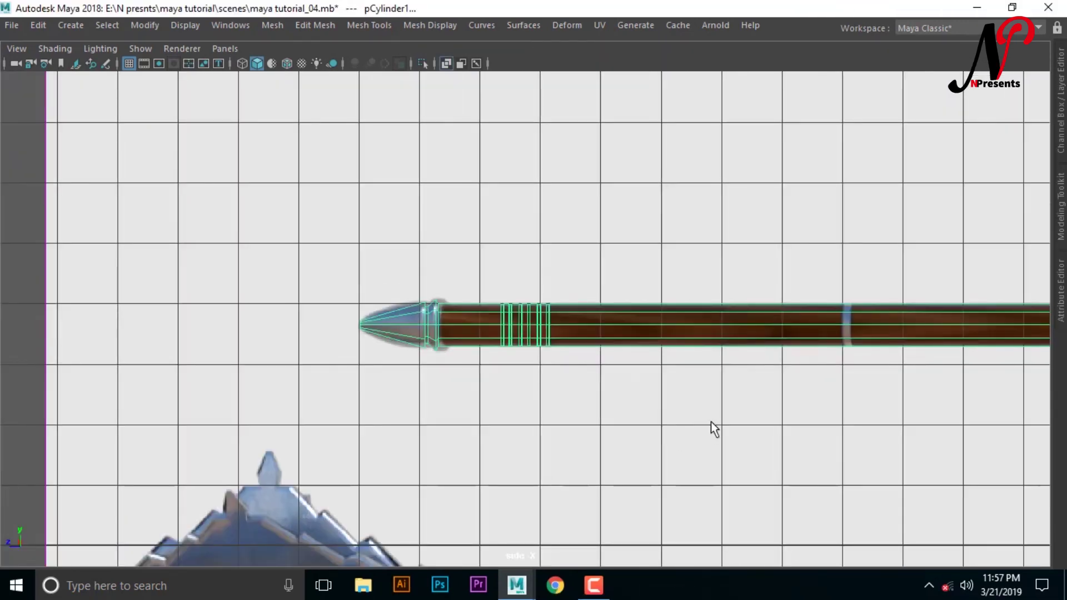
- Pan and zoom the side view to centre on the handle's blue mid band
scroll(711, 425, "up", 2)
middle_click_drag(750, 440, 431, 429, "alt")
scroll(600, 427, "up", 3)
scroll(601, 427, "up", 2)
mouse_move(600, 427)
middle_mouse_down("alt")
mouse_move(351, 439)
mouse_move(630, 435)
mouse_move(694, 456)
middle_mouse_up("alt")
scroll(607, 450, "up", 2)
middle_click_drag(607, 450, 532, 453, "alt")
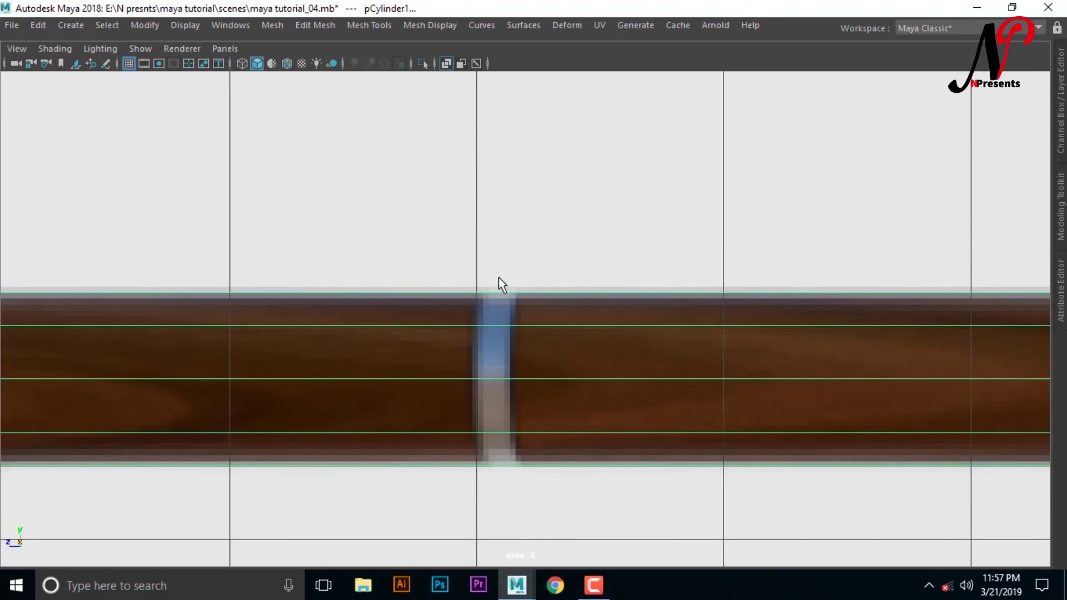
- Insert two edge loops at the left and right edges of the blue band
left_click(370, 25)
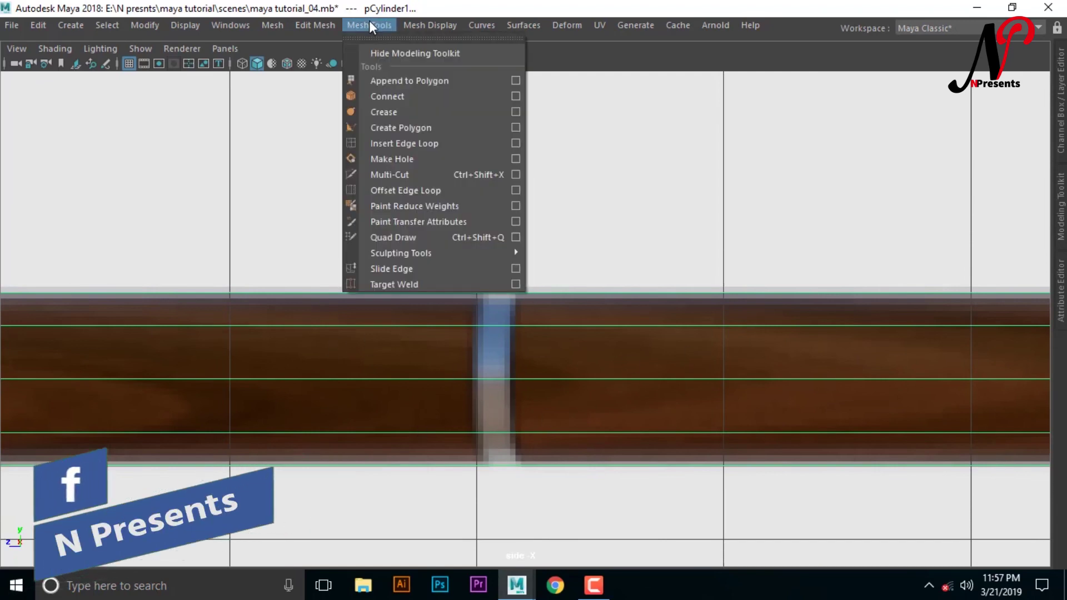
left_click(408, 143)
scroll(545, 491, "up", 1)
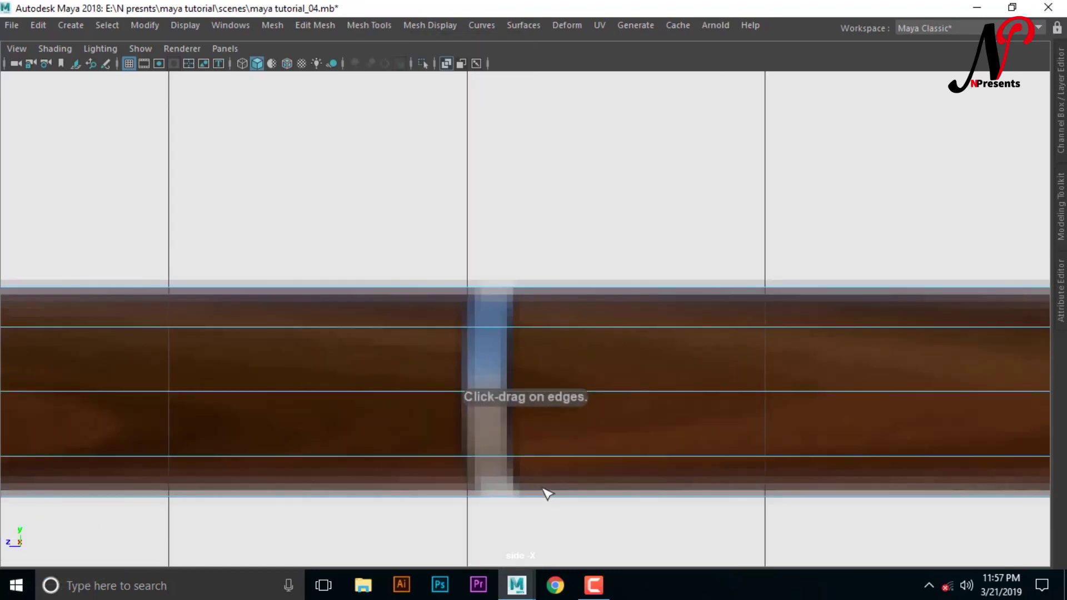
left_click(459, 391)
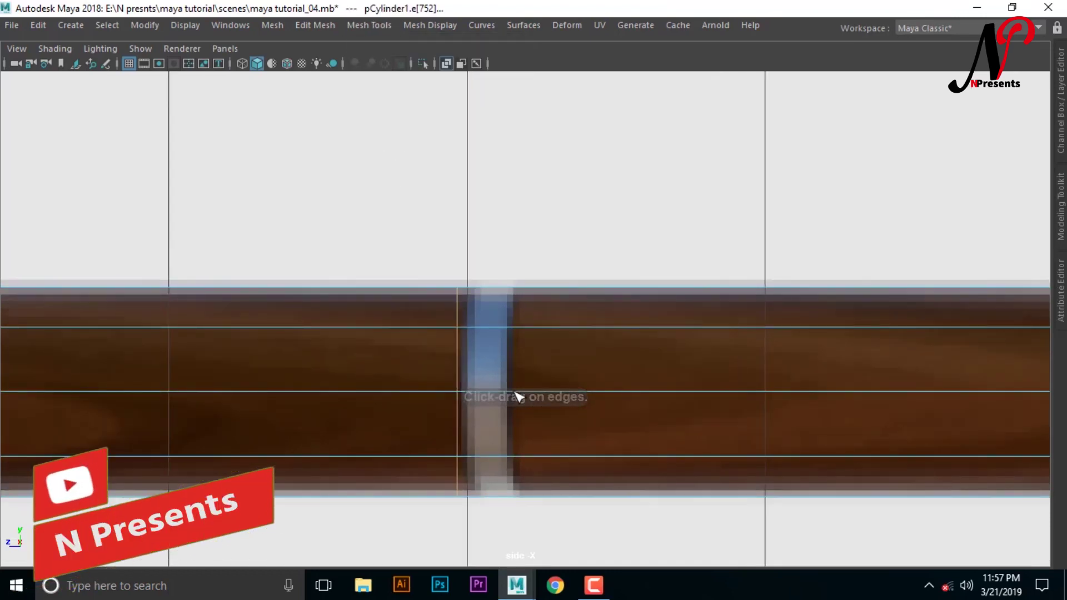
left_click(515, 391)
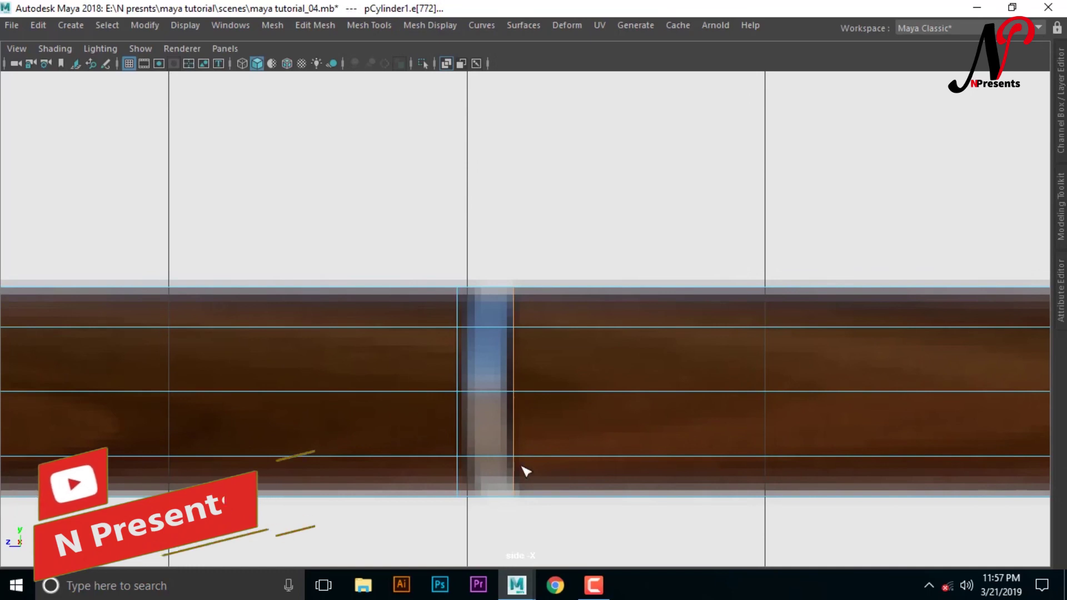
scroll(533, 469, "down", 3)
scroll(545, 466, "up", 1)
scroll(547, 464, "up", 2)
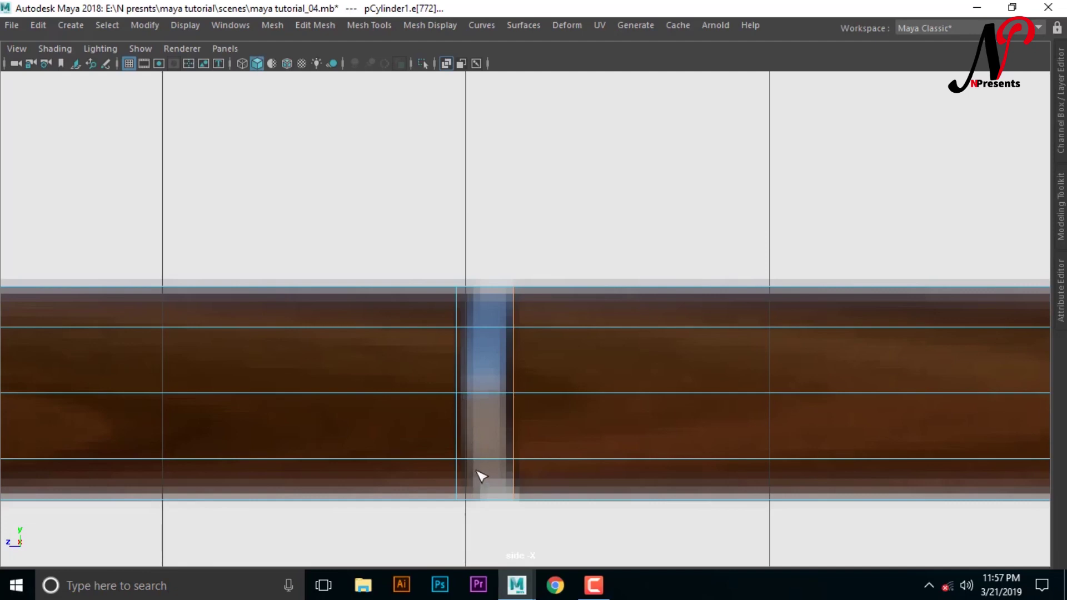
- Switch to face mode and select the face loop between the two new edge loops
key("w")
right_click_drag(495, 389, 489, 177)
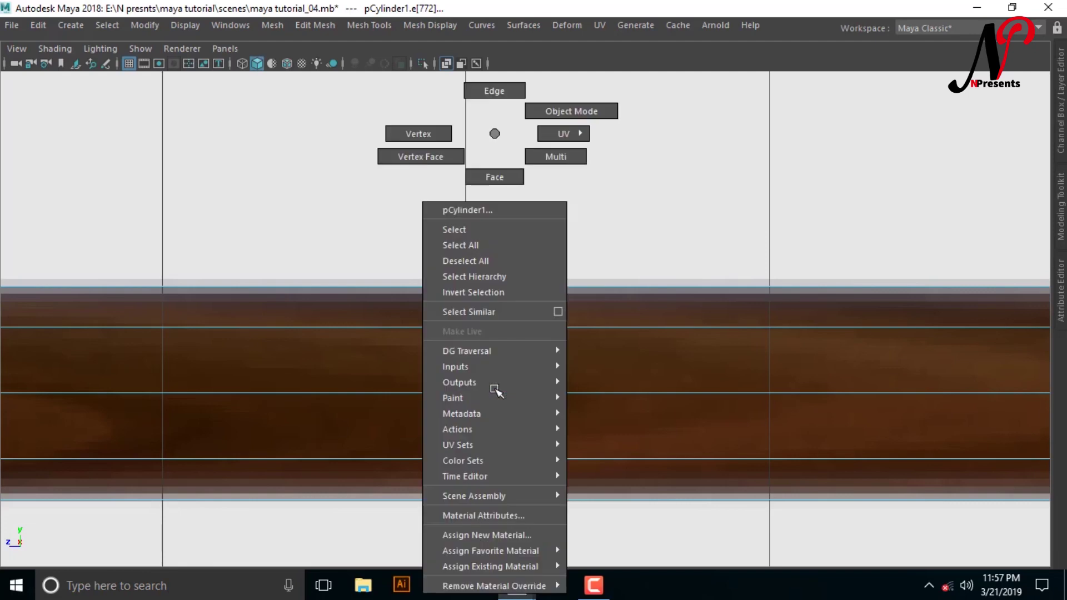
left_click(516, 451)
scroll(518, 451, "up", 2)
left_click(469, 378)
left_click(468, 376)
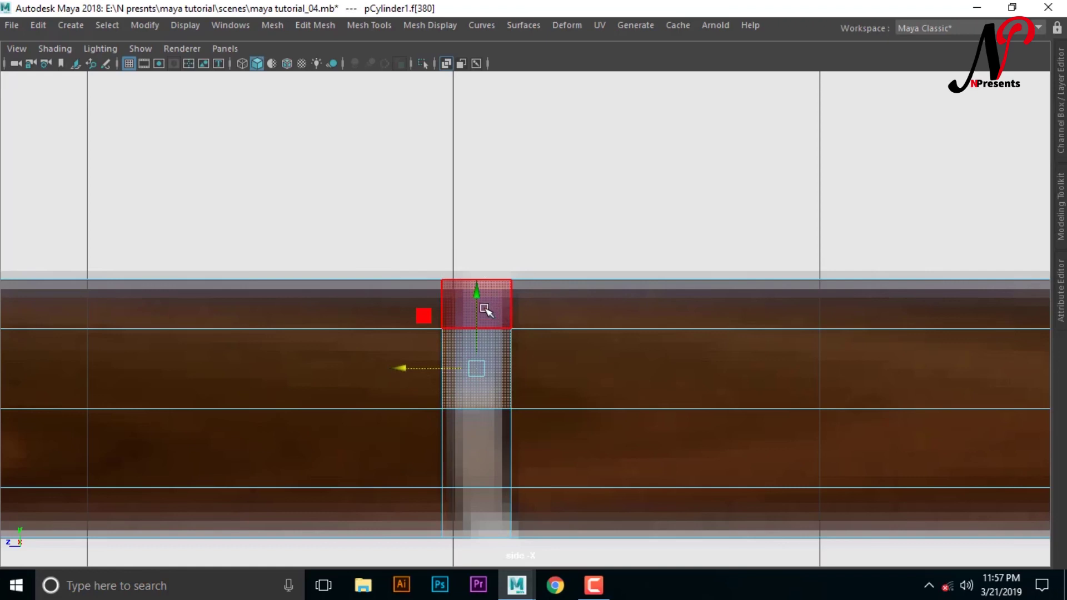
double_click(485, 314, "shift")
scroll(508, 470, "down", 5)
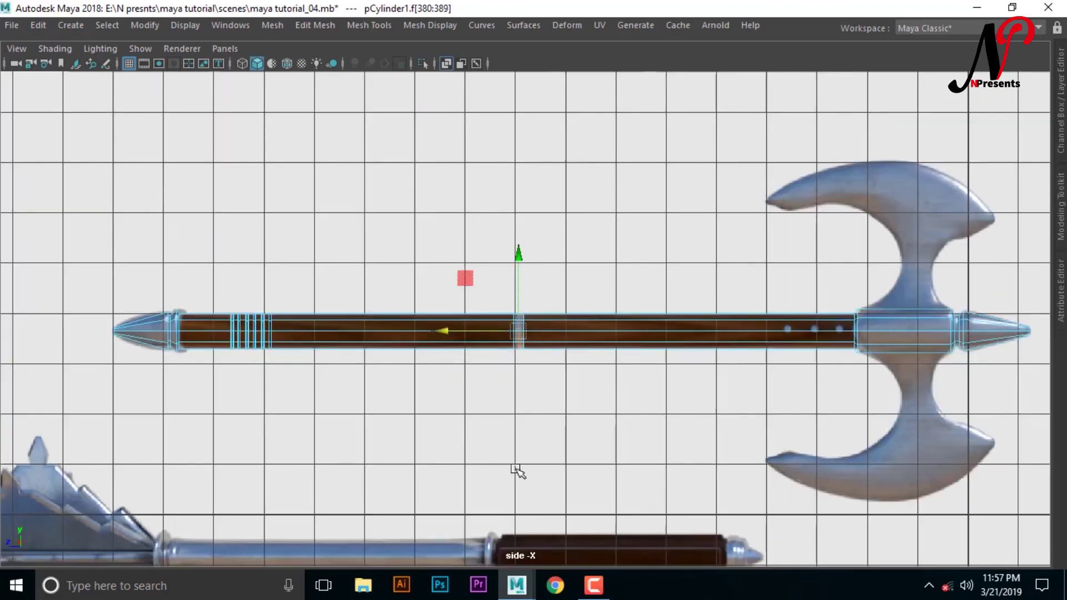
scroll(517, 468, "up", 3)
scroll(520, 467, "up", 2)
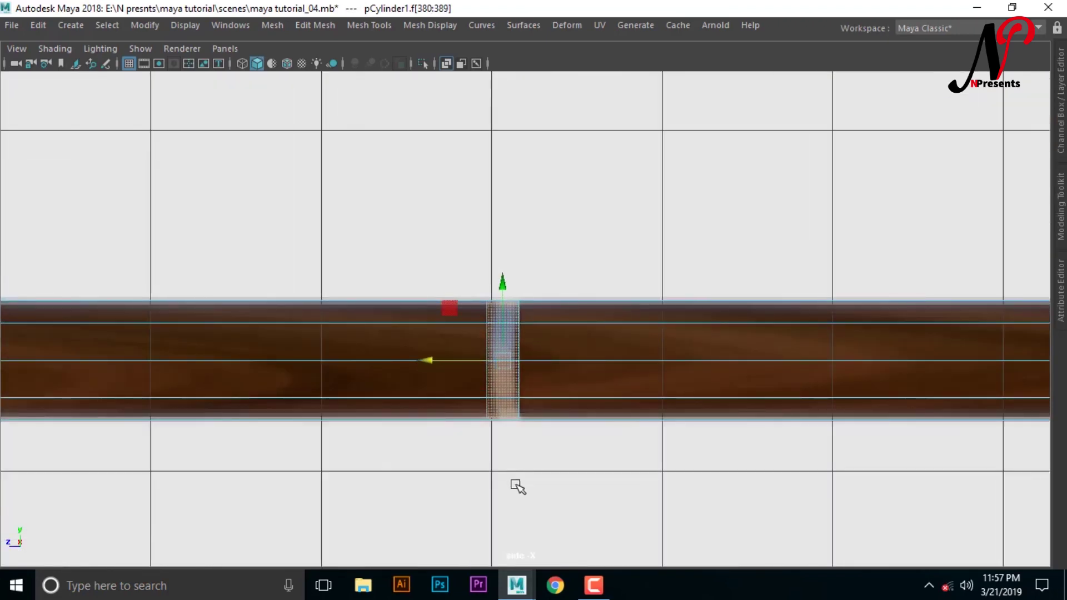
- Extrude the band's face loop, scale it outward, and narrow it along the handle
left_click_drag(518, 487, 609, 449, "alt")
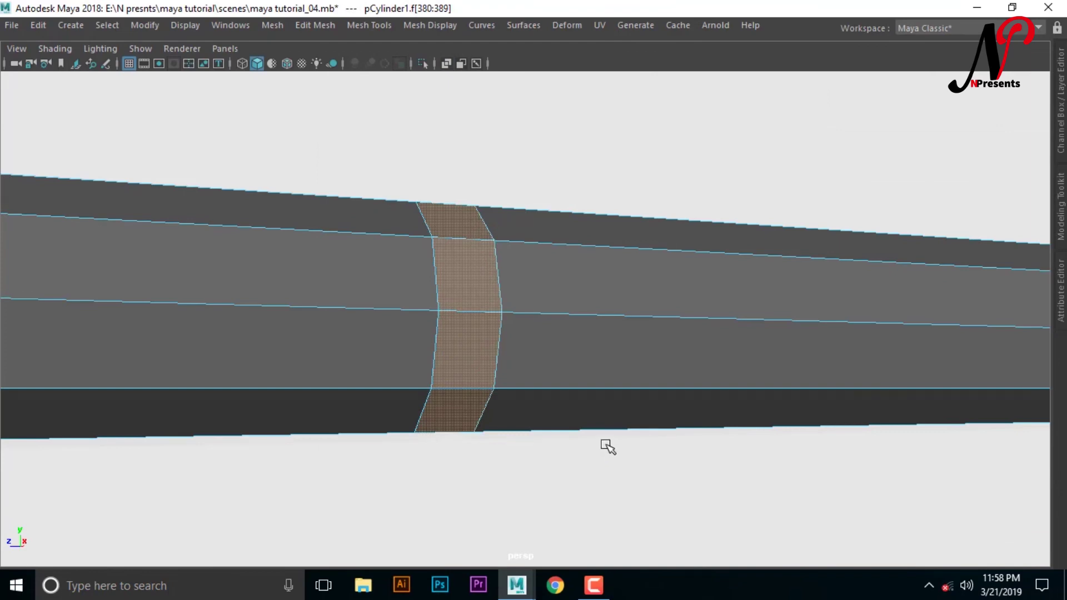
key("ctrl+e")
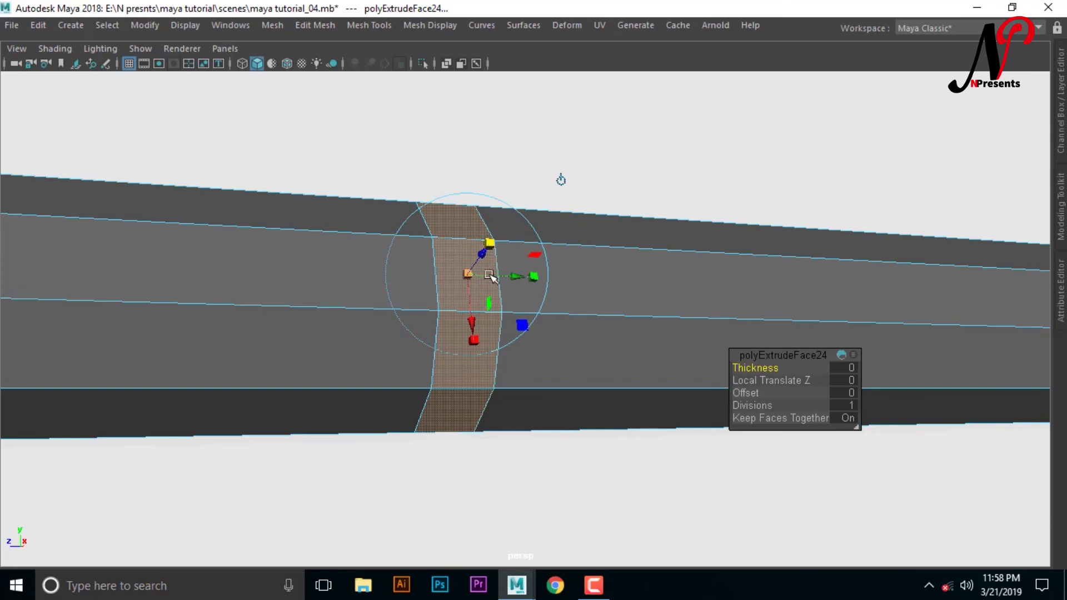
left_click(489, 248)
mouse_move(488, 249)
left_mouse_down()
mouse_move(475, 253)
mouse_move(509, 242)
left_mouse_up()
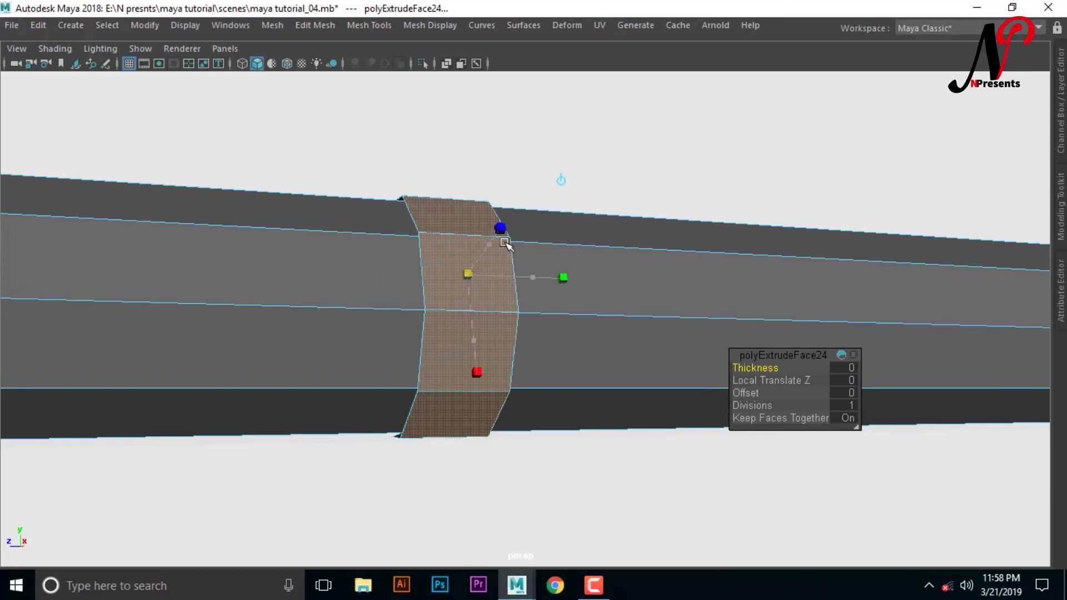
left_click(507, 240)
left_click_drag(535, 276, 510, 273)
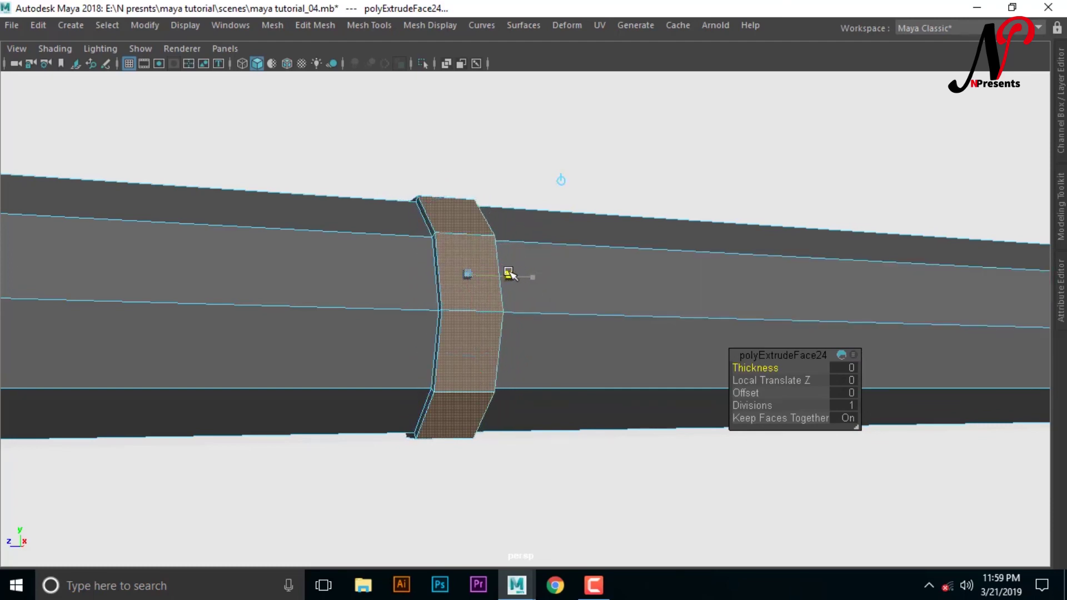
left_click_drag(509, 273, 508, 273)
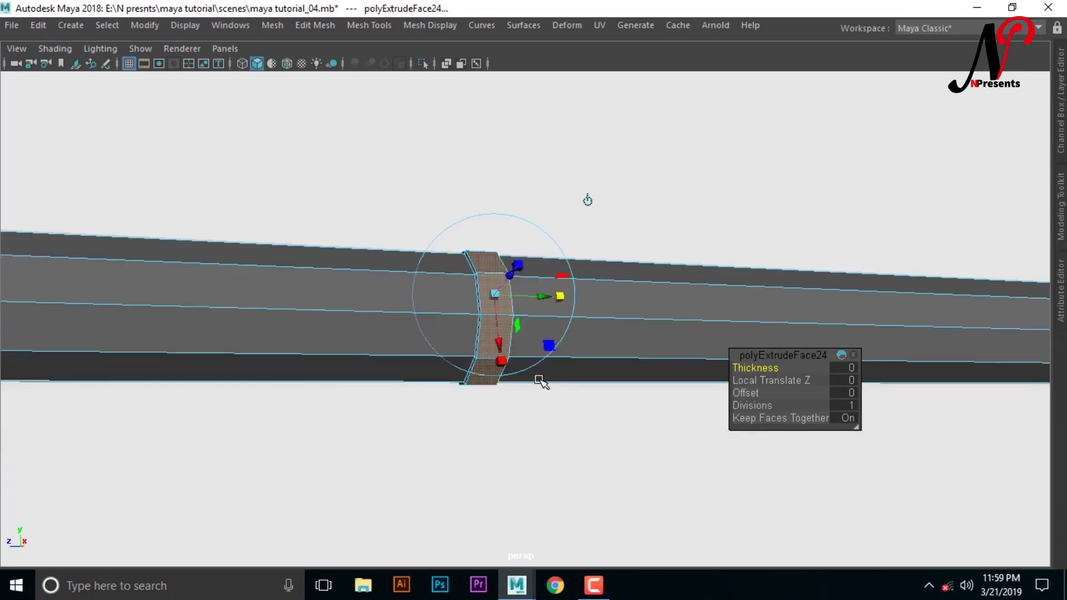
left_click_drag(543, 405, 497, 396, "alt")
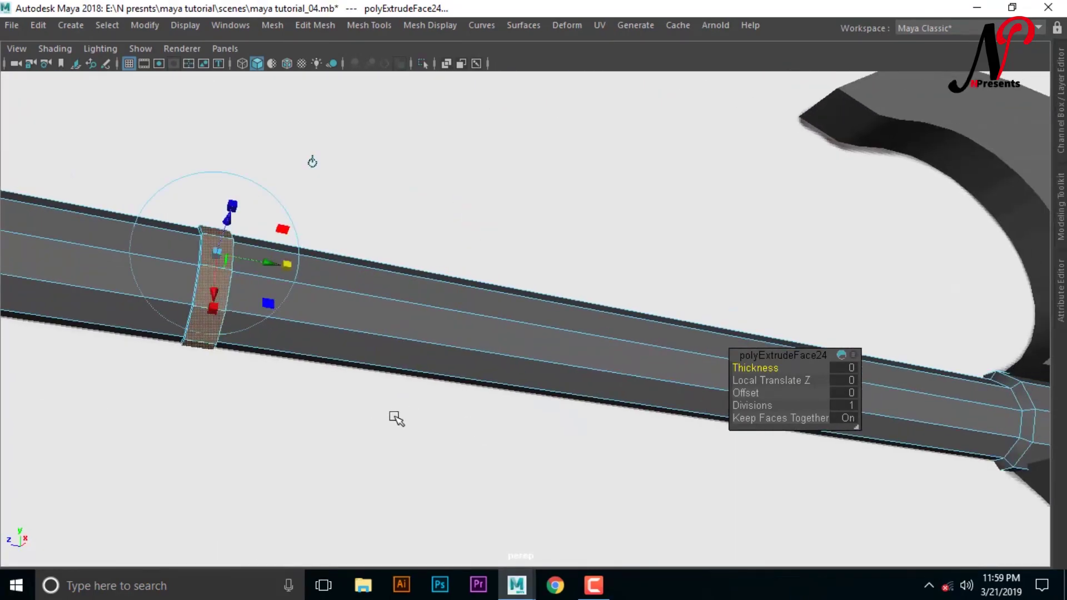
- Return to object mode, deselect the handle, orbit the axe, then maximise the side view
right_click_drag(395, 419, 594, 416, "alt")
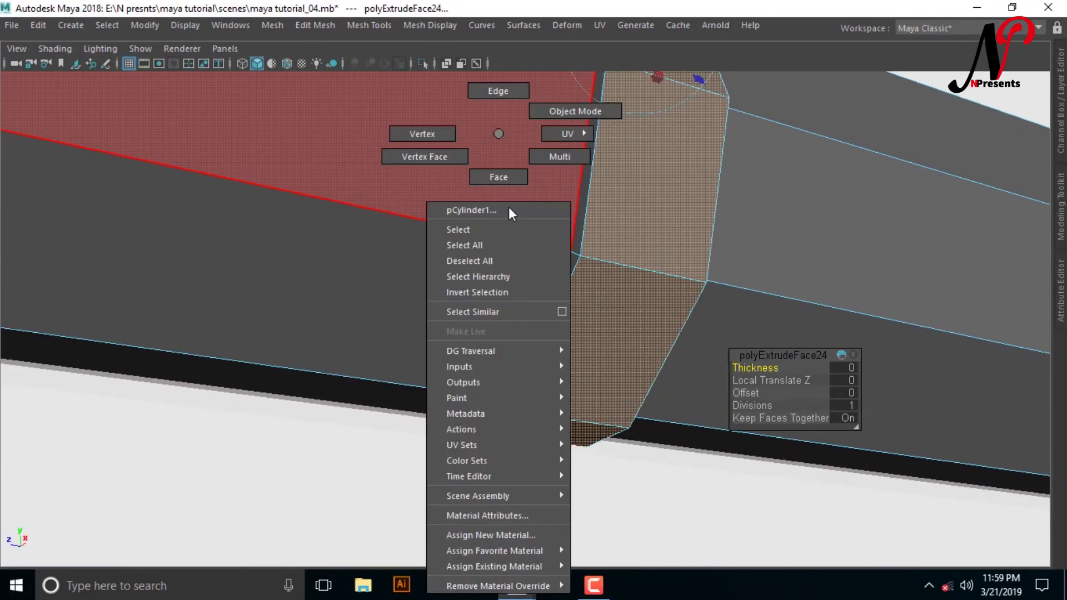
right_click_drag(495, 134, 556, 108)
left_click(354, 467)
scroll(461, 458, "down", 5)
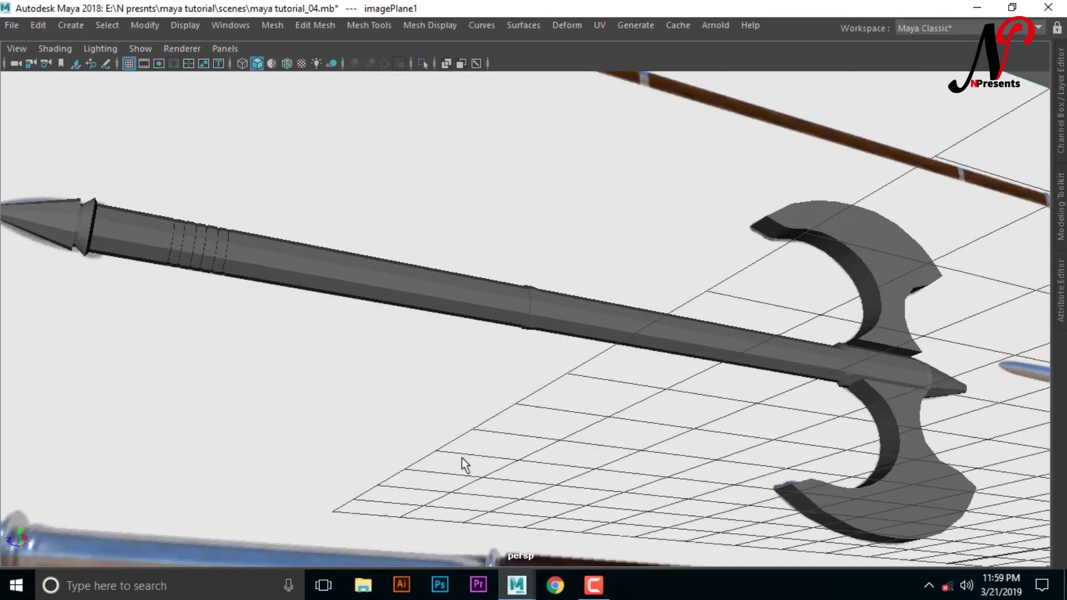
left_click_drag(569, 403, 493, 429, "alt")
mouse_move(494, 429)
right_mouse_down("alt")
mouse_move(541, 434)
mouse_move(431, 415)
mouse_move(539, 380)
mouse_move(472, 369)
right_mouse_up("alt")
key("space")
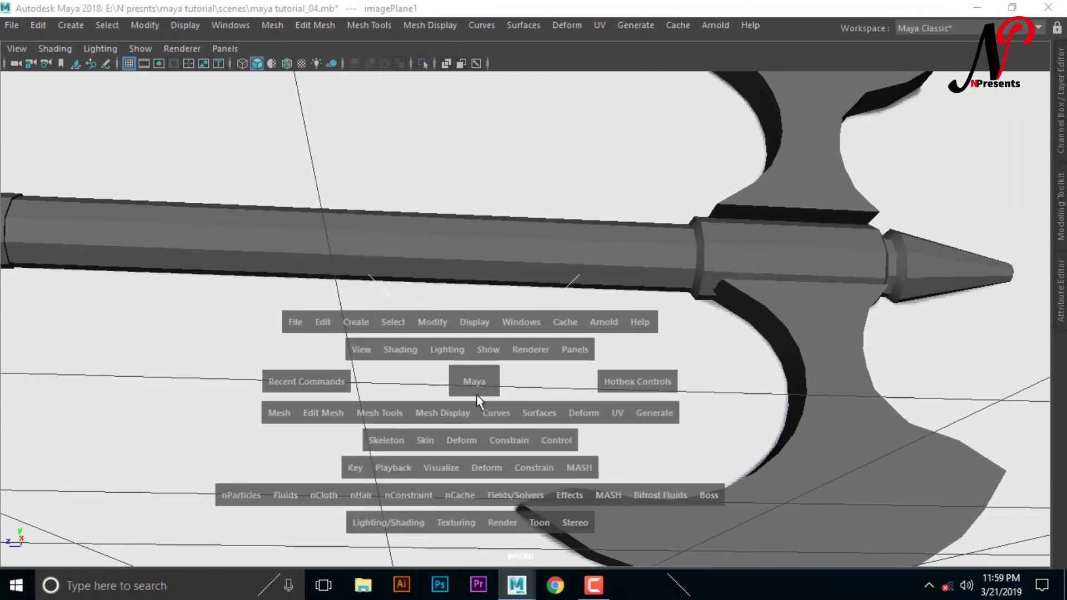
key("space")
scroll(789, 399, "up", 3)
- Pan across the side view and select the axe handle
mouse_move(792, 411)
middle_mouse_down("alt")
mouse_move(523, 388)
mouse_move(500, 398)
middle_mouse_up("alt")
right_click_drag(500, 398, 417, 429, "alt")
left_click_drag(416, 428, 520, 366, "alt")
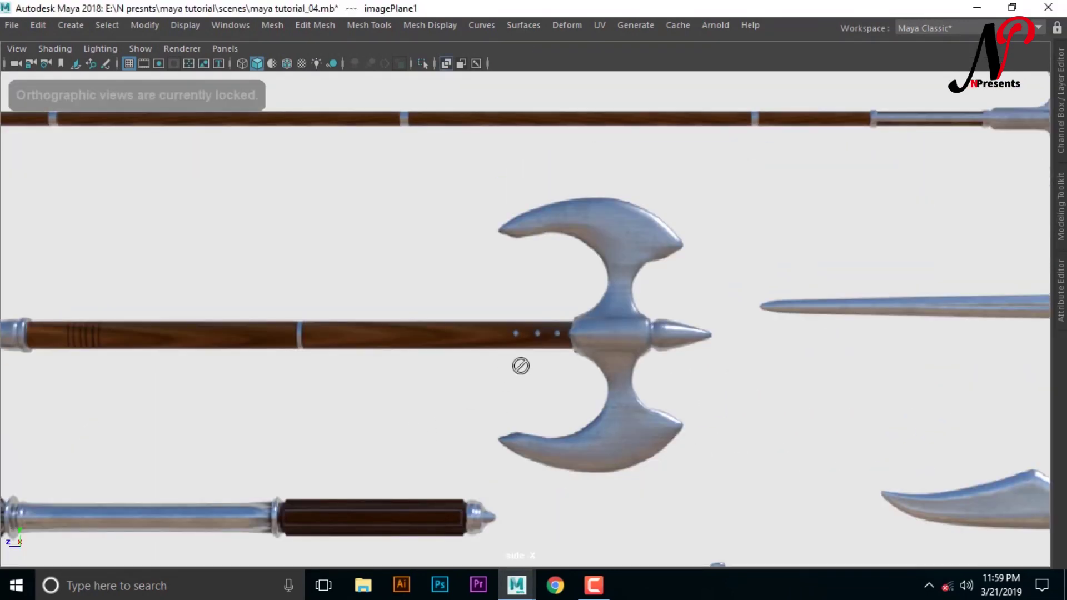
scroll(521, 365, "down", 2)
left_click(525, 338)
- Zoom in on the three rivet dots just below the axe head
scroll(609, 395, "up", 1)
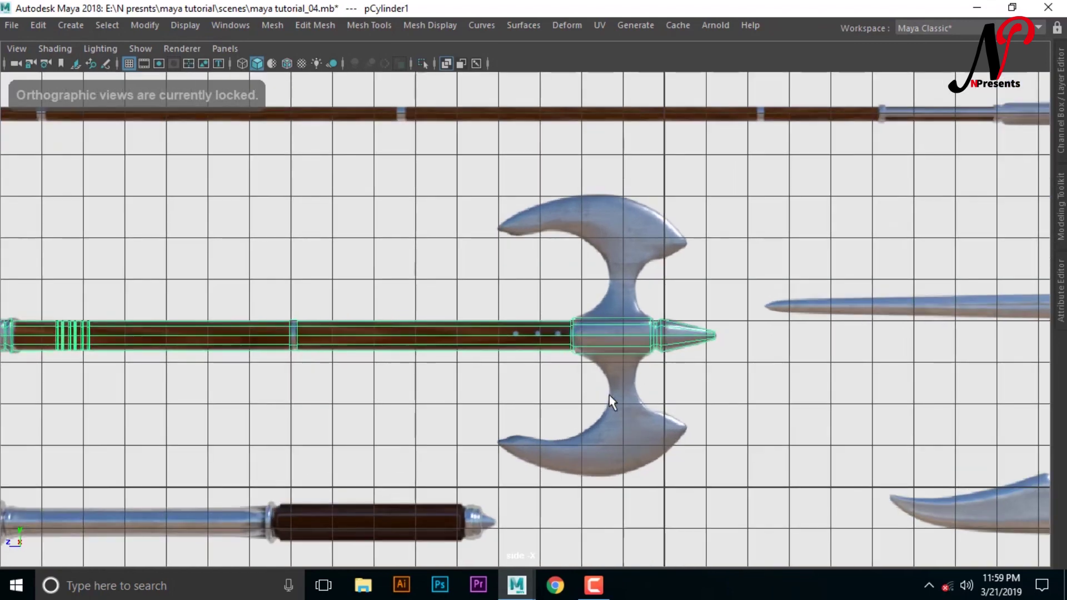
scroll(611, 396, "up", 2)
scroll(614, 400, "up", 2)
scroll(615, 405, "up", 2)
scroll(505, 400, "up", 2)
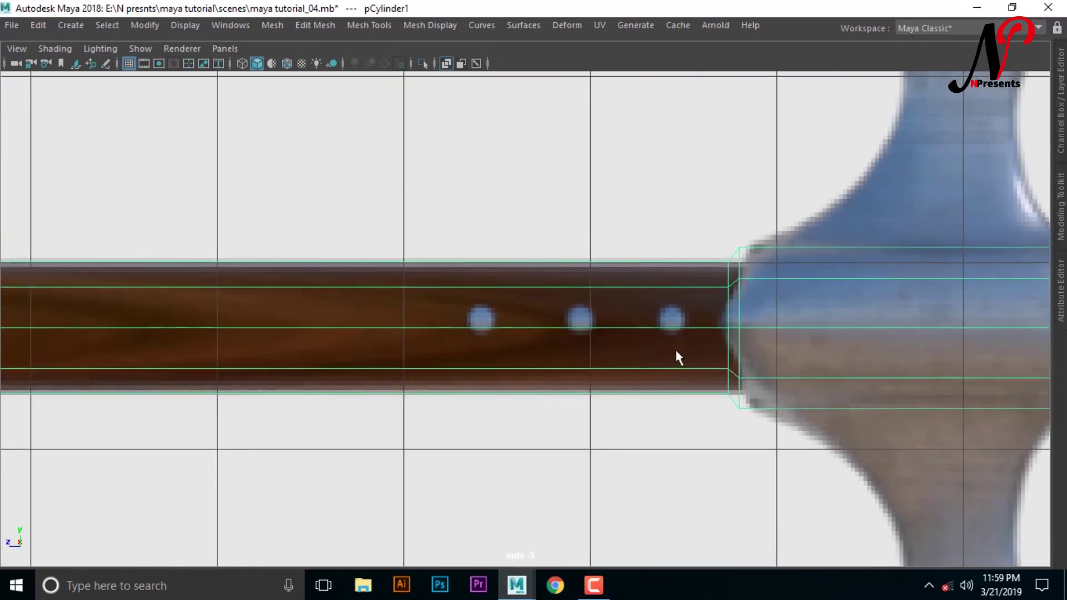
scroll(676, 358, "up", 2)
scroll(550, 371, "up", 2)
middle_click_drag(505, 377, 708, 365, "alt")
scroll(609, 400, "up", 2)
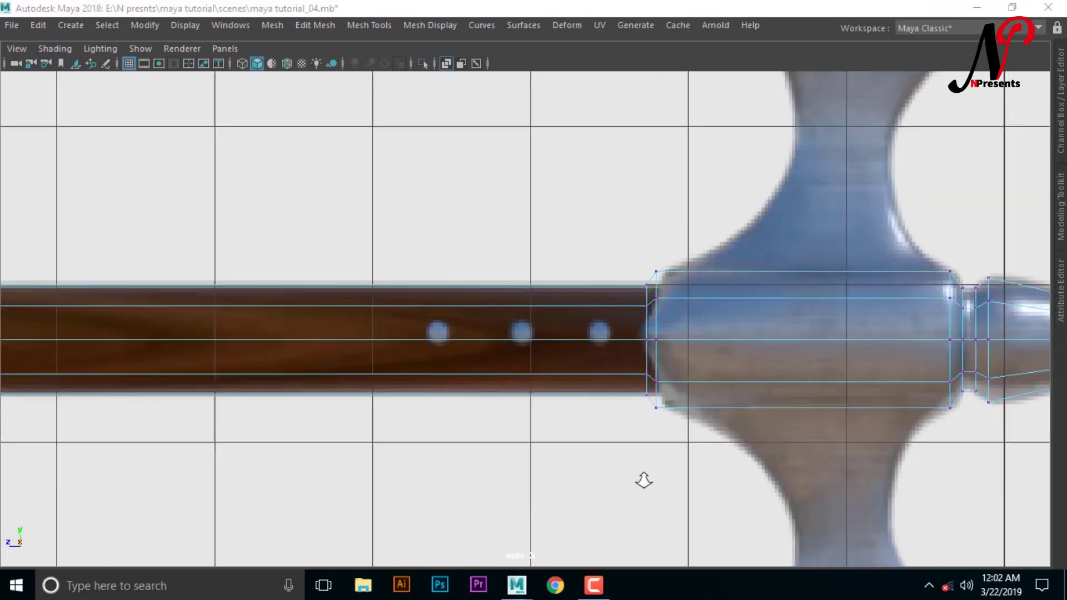
scroll(643, 477, "up", 3)
scroll(491, 460, "up", 1)
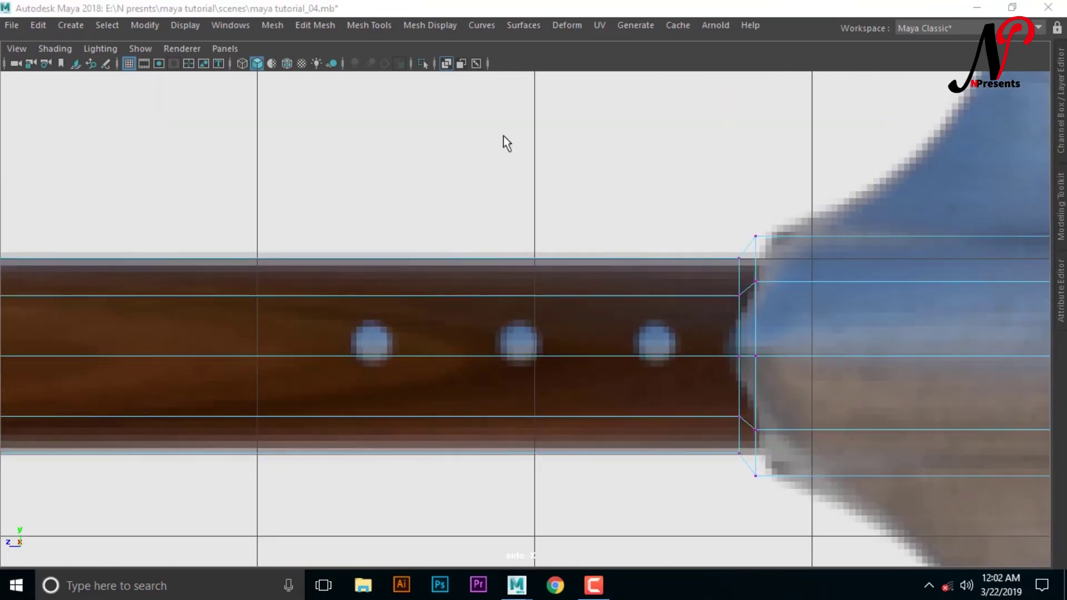
- Insert edge loops through each of the three rivets plus one to their left
left_click(372, 25)
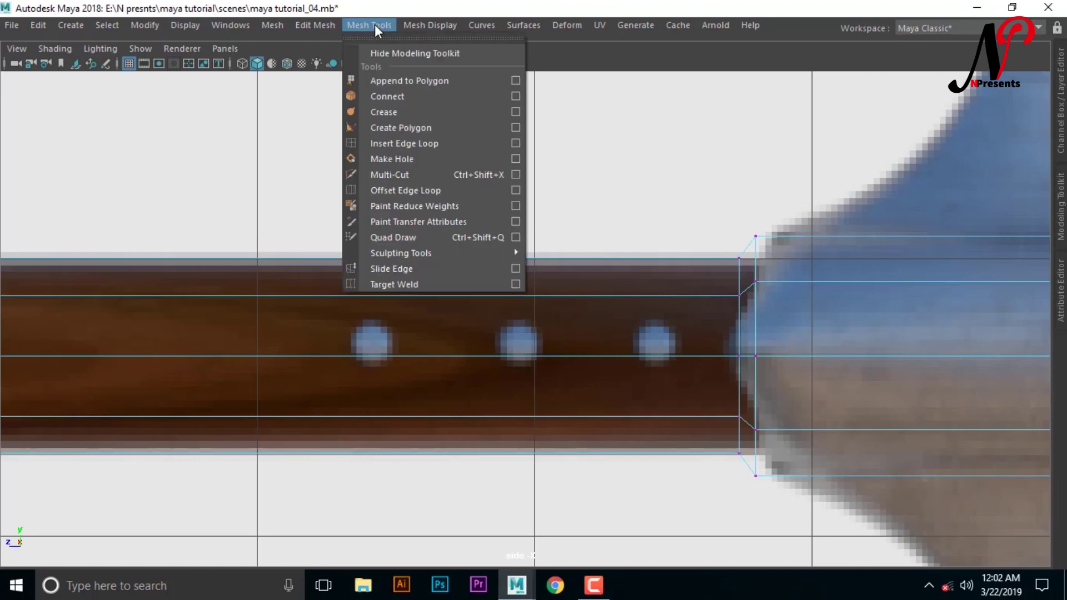
left_click(443, 146)
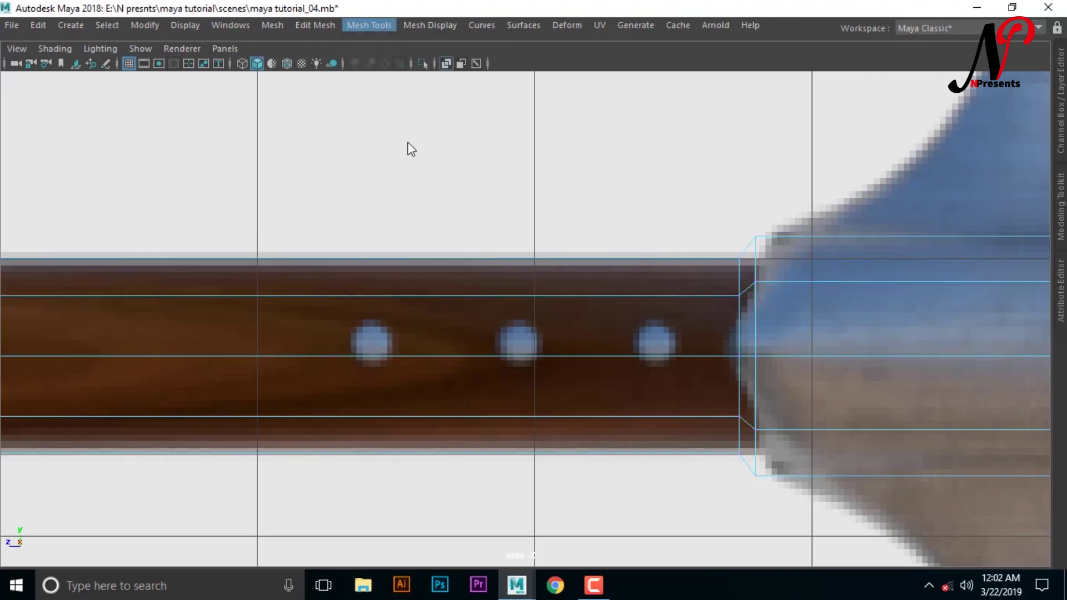
left_click(377, 358)
left_click(522, 358)
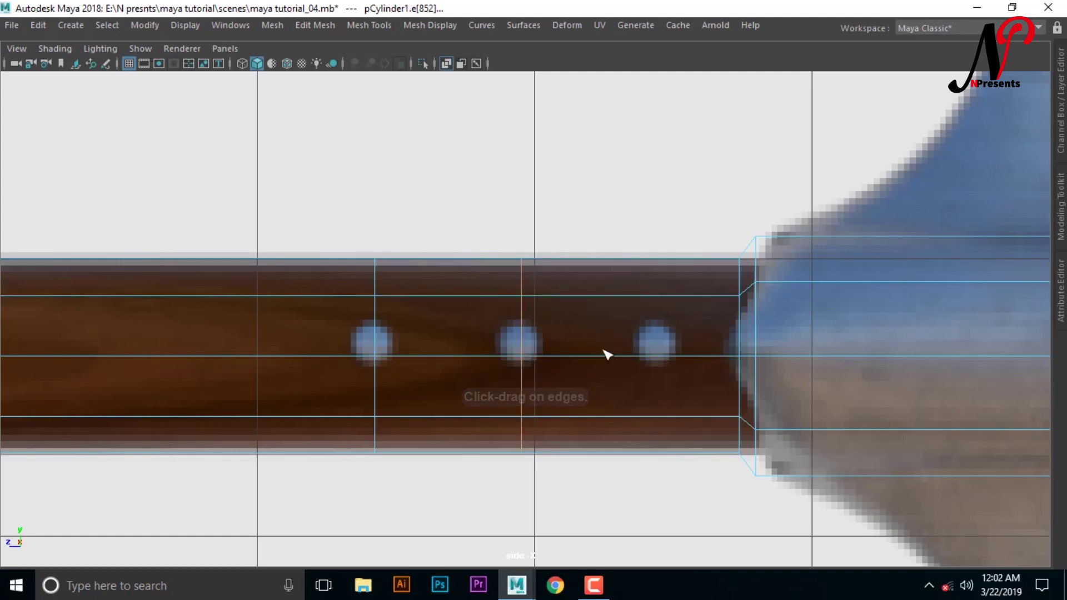
left_click(661, 356)
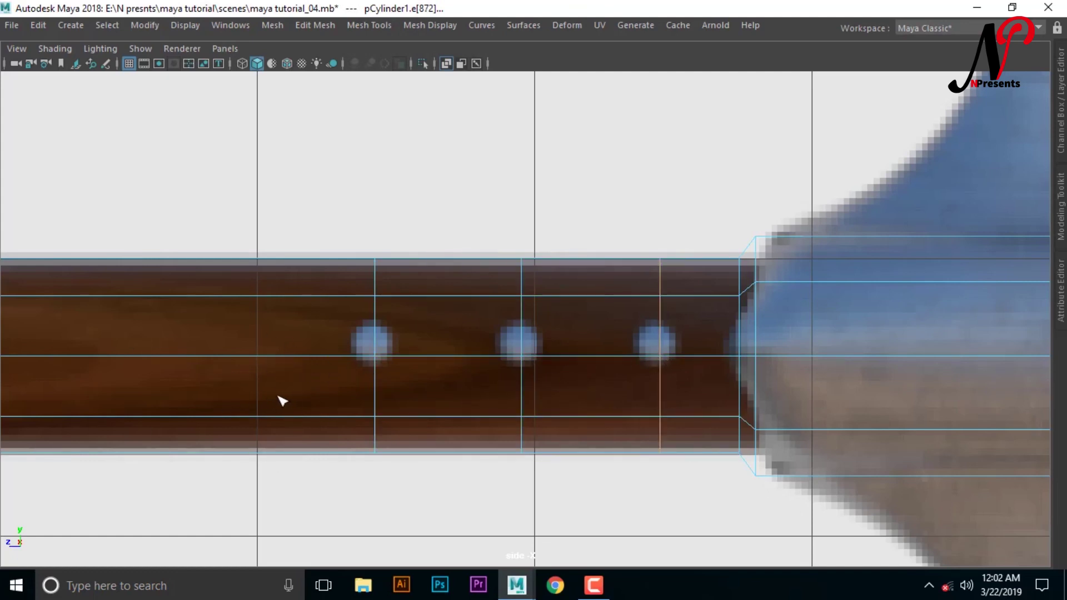
left_click(287, 356)
mouse_move(387, 416)
right_mouse_down("alt")
mouse_move(474, 434)
mouse_move(414, 431)
mouse_move(523, 433)
right_mouse_up("alt")
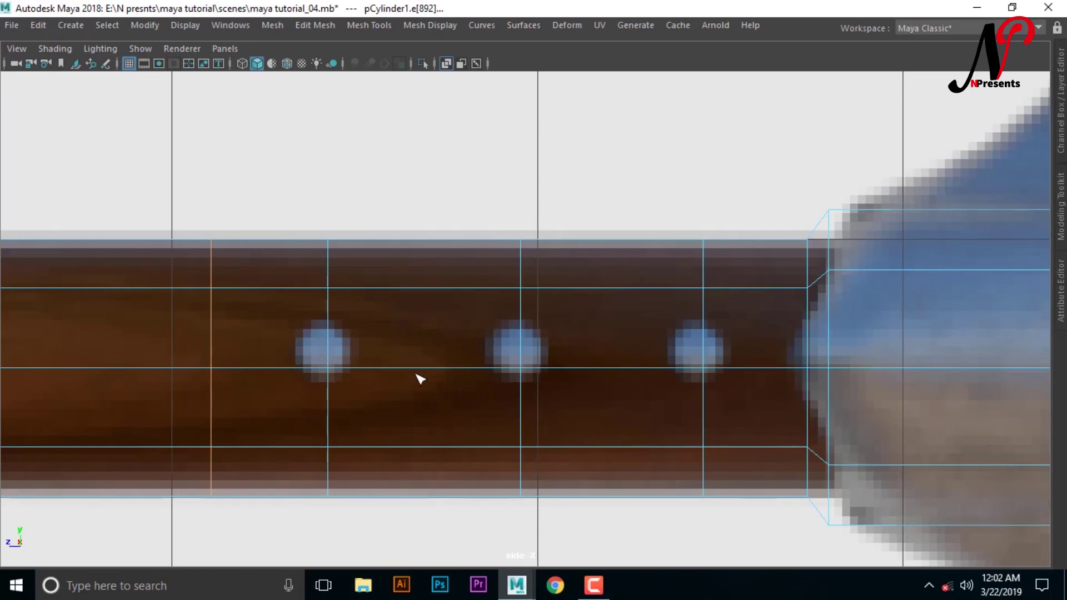
- In vertex mode, marquee-select the three vertices at the rivet centres
left_click(465, 376)
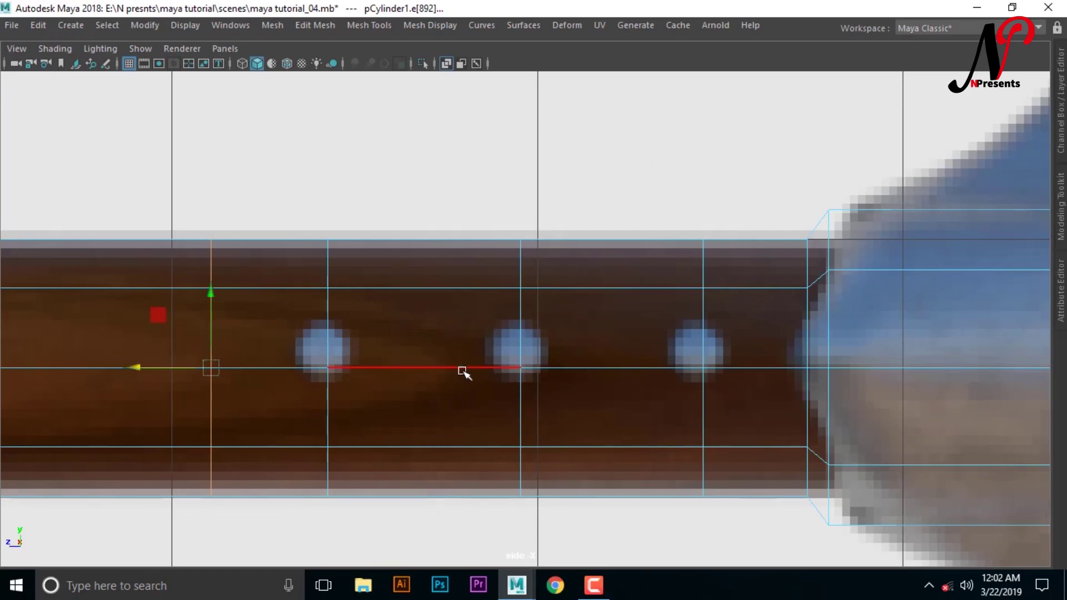
right_click_drag(465, 372, 420, 198)
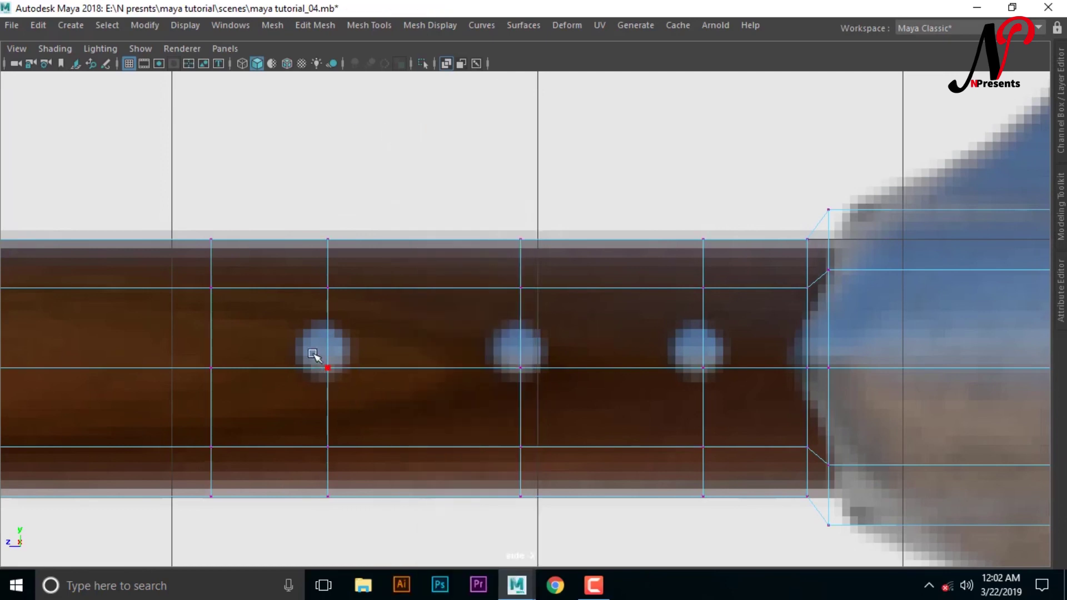
left_click_drag(298, 329, 369, 409)
left_click_drag(480, 330, 575, 420, "shift")
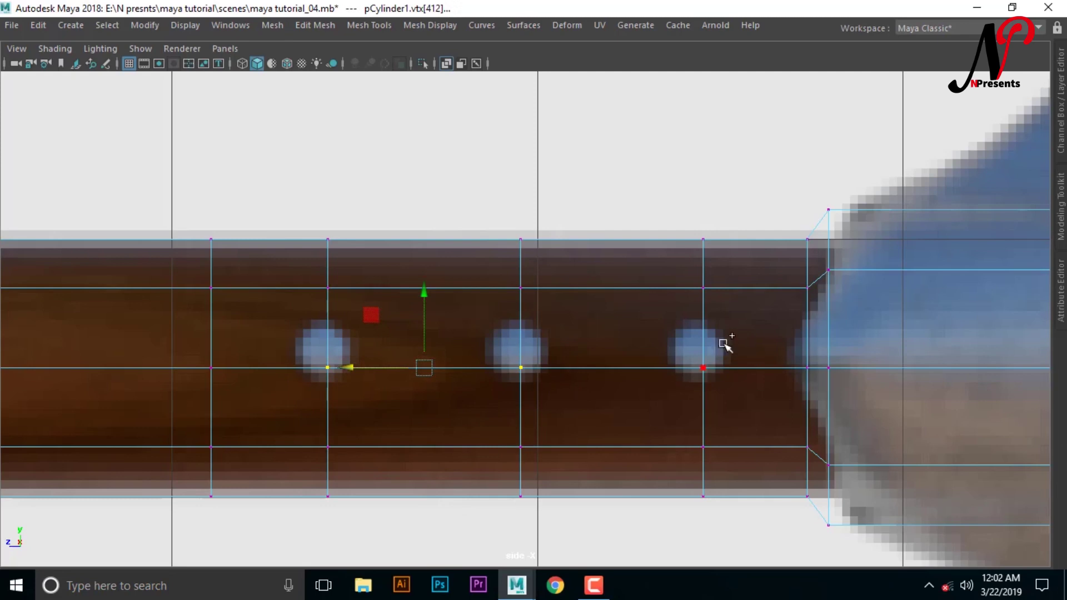
left_click_drag(732, 391, 737, 407, "shift")
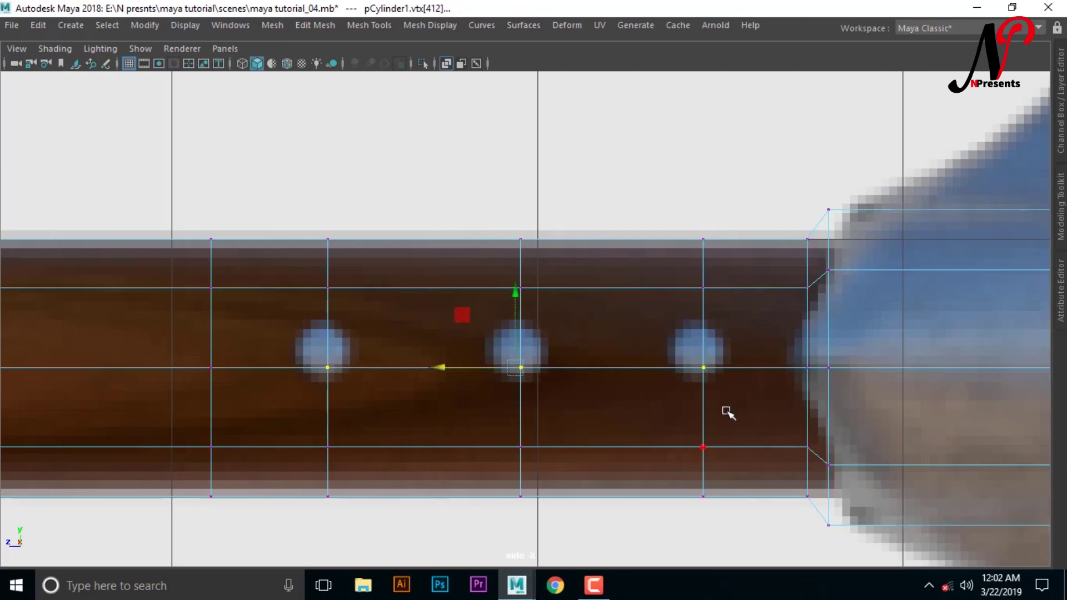
left_click(316, 27)
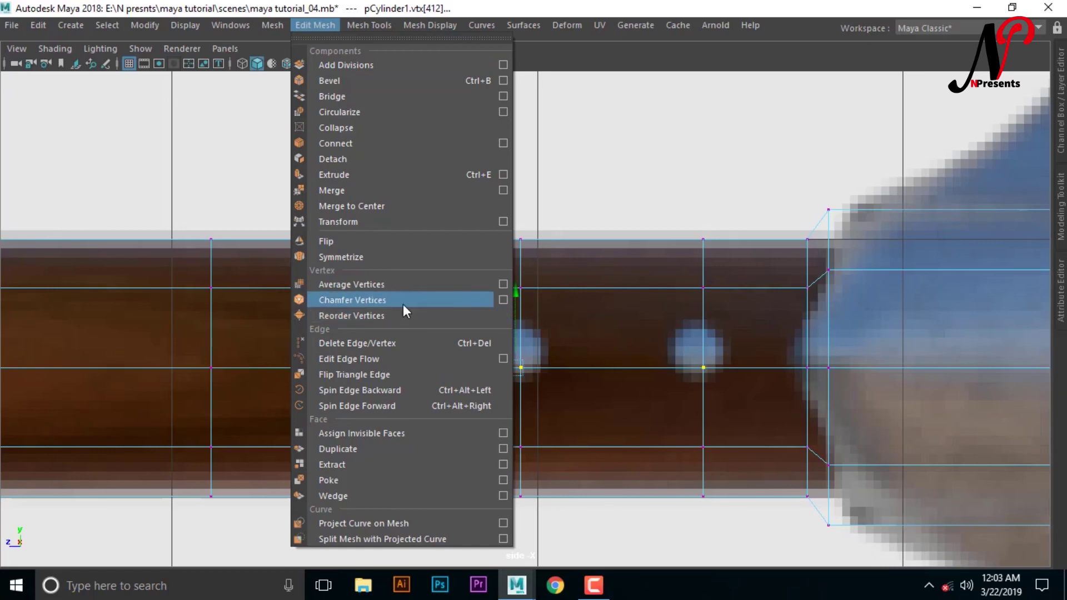
- Chamfer the three rivet vertices into diamonds with width 0.25, then zoom in to check
left_click(374, 303)
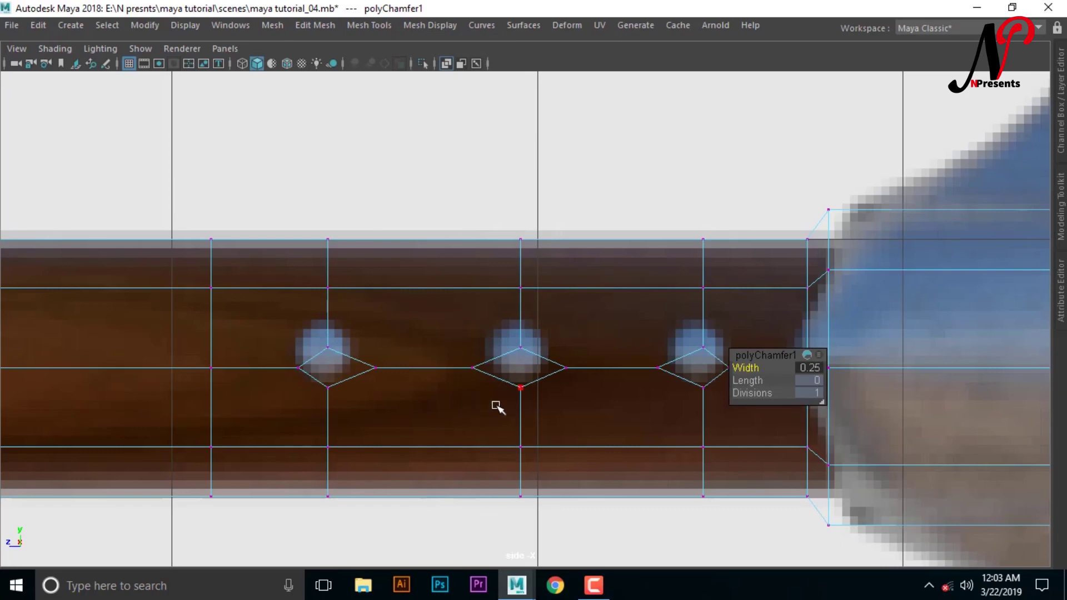
scroll(554, 439, "down", 1)
scroll(553, 440, "down", 3)
scroll(562, 446, "up", 3)
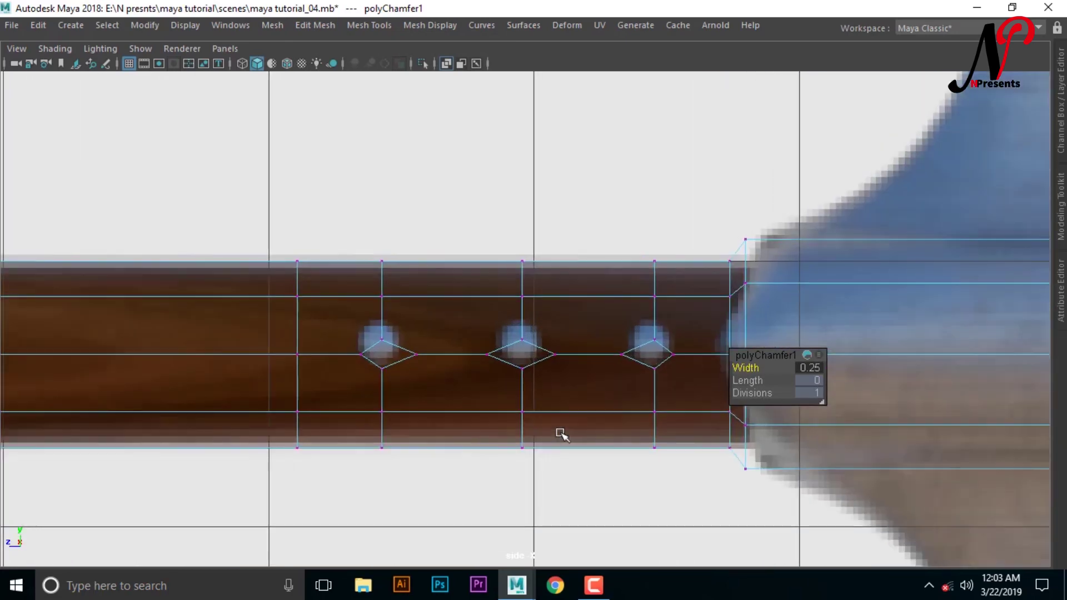
scroll(562, 431, "up", 1)
scroll(520, 437, "up", 2)
scroll(536, 393, "up", 1)
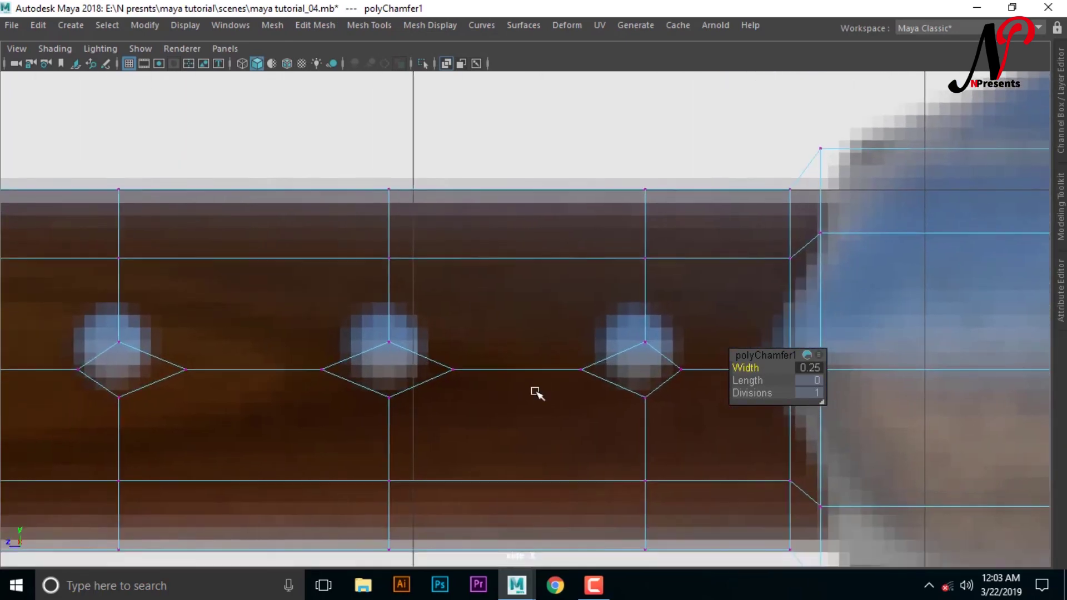
scroll(536, 393, "up", 2)
scroll(531, 416, "up", 1)
- Move the middle diamond's four corner vertices into an even diamond over its rivet marker
left_click_drag(450, 349, 495, 436)
key("w")
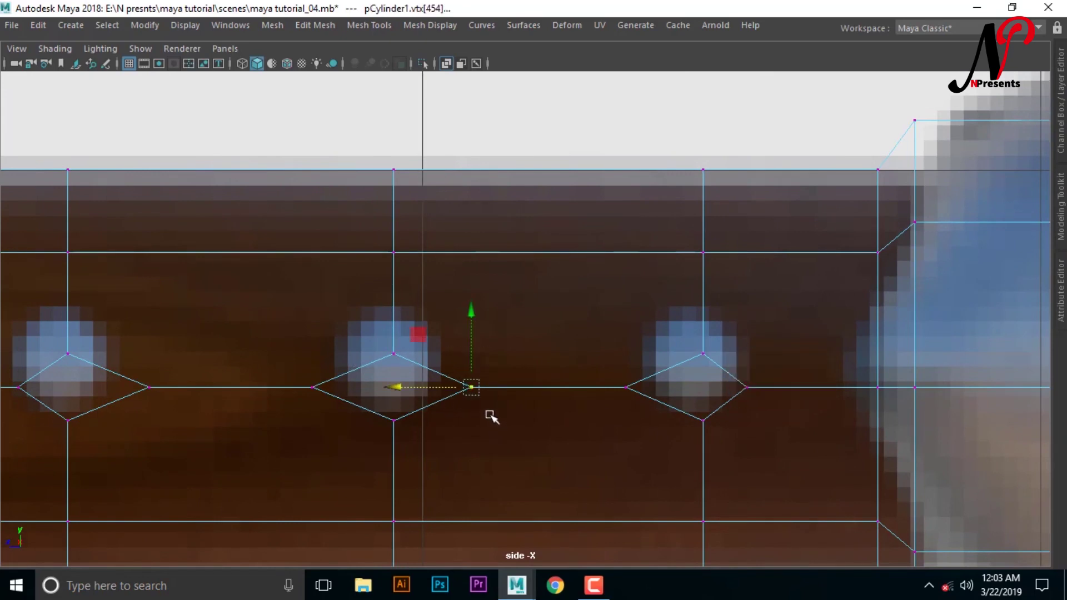
left_click_drag(473, 389, 447, 379)
left_click_drag(393, 355, 381, 317)
mouse_move(277, 347)
left_mouse_down()
mouse_move(341, 417)
mouse_move(345, 371)
left_mouse_up()
mouse_move(368, 410)
left_mouse_down()
mouse_move(411, 457)
mouse_move(396, 423)
left_mouse_up()
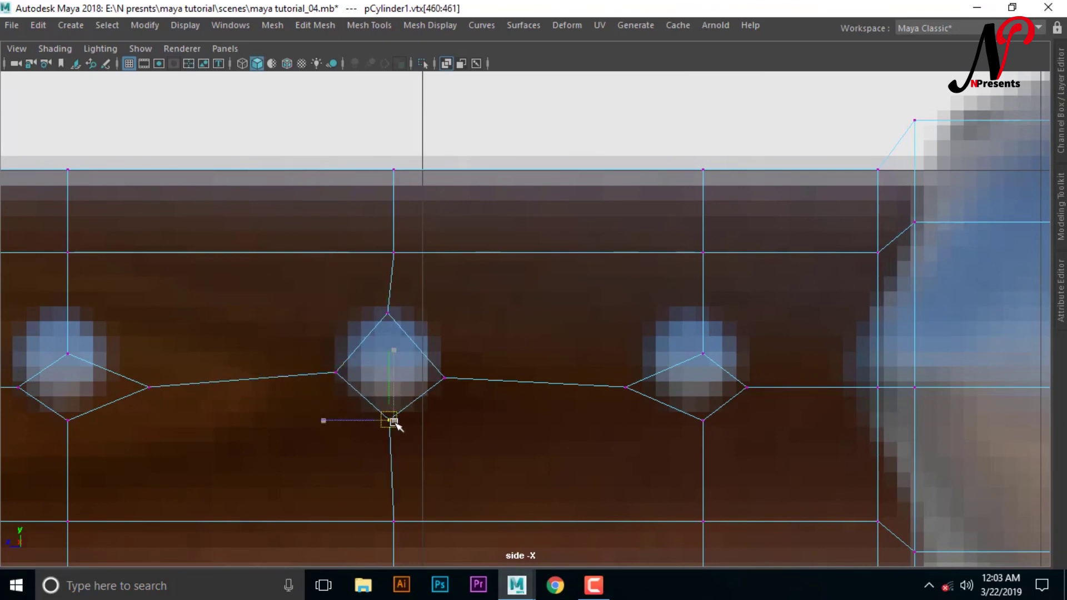
left_click_drag(437, 361, 468, 387)
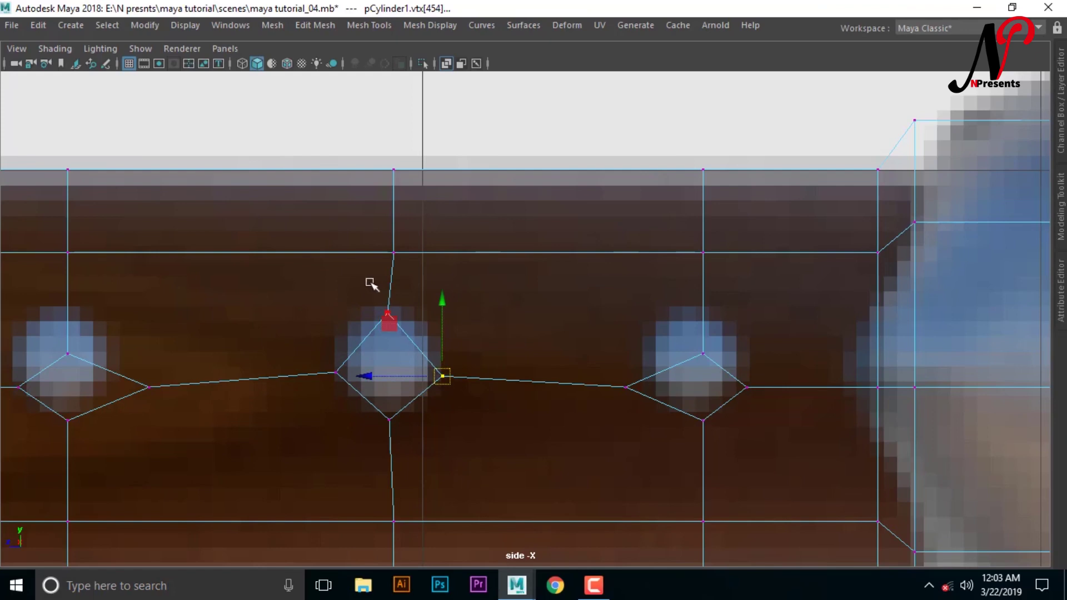
mouse_move(377, 293)
left_mouse_down()
mouse_move(452, 396)
mouse_move(440, 362)
left_mouse_up()
left_click_drag(295, 357, 337, 375)
left_click(392, 422)
left_click_drag(392, 422, 392, 412)
- Square up the right diamond's corners and align the centre-line vertex near the head
left_click(703, 353)
left_click_drag(705, 354, 691, 305)
left_click(746, 387)
left_click_drag(747, 387, 744, 362)
mouse_move(595, 356)
left_mouse_down()
mouse_move(644, 417)
mouse_move(655, 373)
mouse_move(739, 461)
left_mouse_up()
left_click_drag(705, 424, 704, 416)
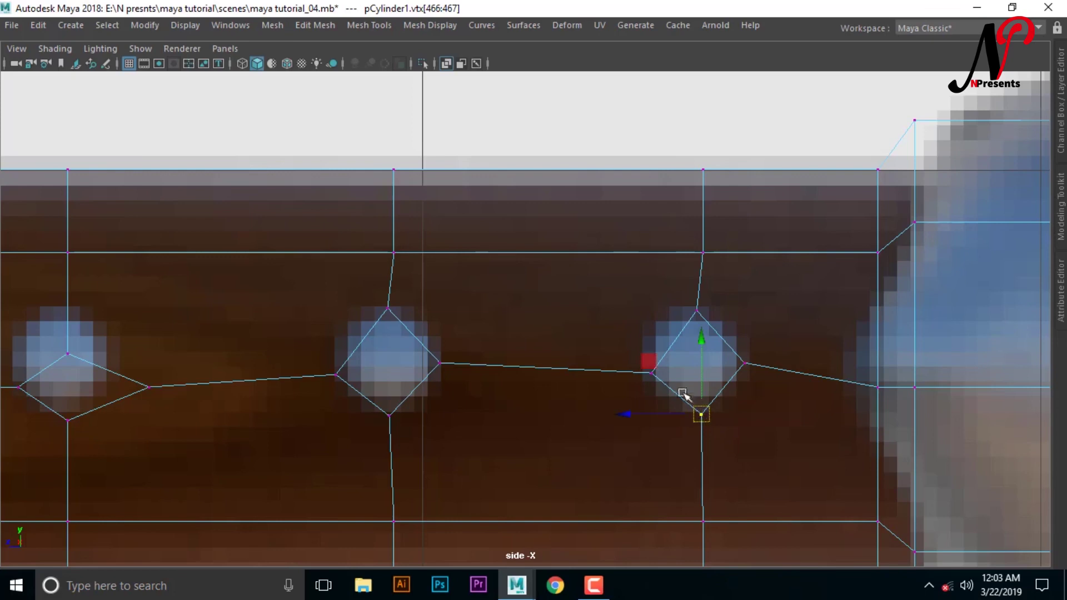
mouse_move(626, 345)
left_mouse_down()
mouse_move(665, 382)
mouse_move(653, 378)
left_mouse_up()
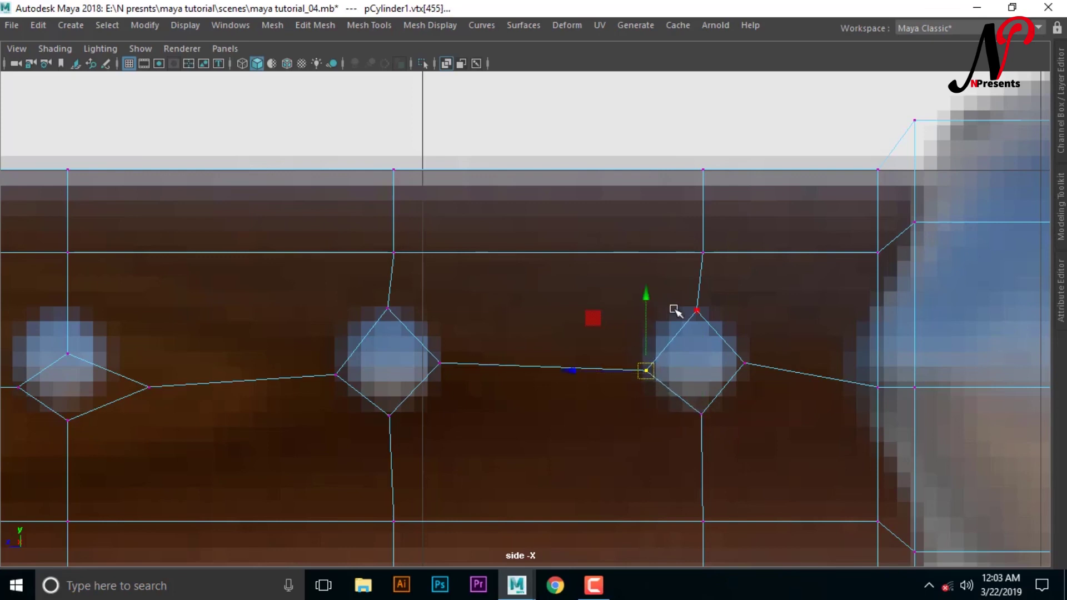
mouse_move(670, 290)
left_mouse_down()
mouse_move(717, 330)
mouse_move(695, 305)
left_mouse_up()
mouse_move(769, 385)
left_mouse_down()
mouse_move(739, 350)
mouse_move(746, 359)
left_mouse_up()
mouse_move(865, 366)
left_mouse_down()
mouse_move(889, 405)
mouse_move(917, 375)
left_mouse_up()
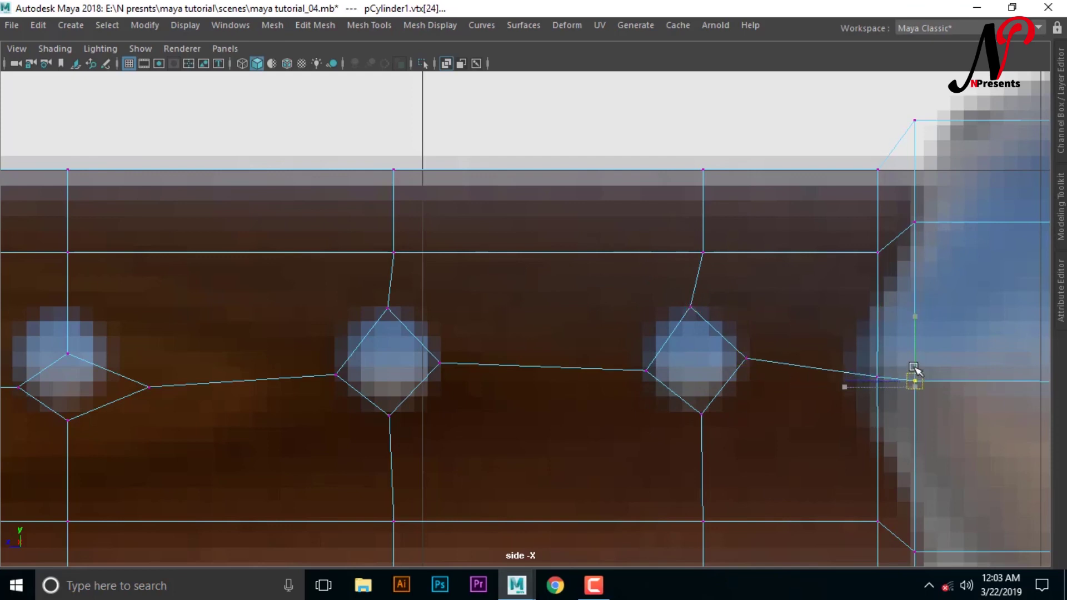
- Move the left diamond's corners outward to enclose its round rivet marker evenly
mouse_move(323, 355)
left_mouse_down()
mouse_move(345, 382)
mouse_move(332, 362)
left_mouse_up()
mouse_move(318, 496)
middle_mouse_down("alt")
mouse_move(664, 503)
mouse_move(626, 460)
mouse_move(552, 450)
mouse_move(613, 454)
middle_mouse_up("alt")
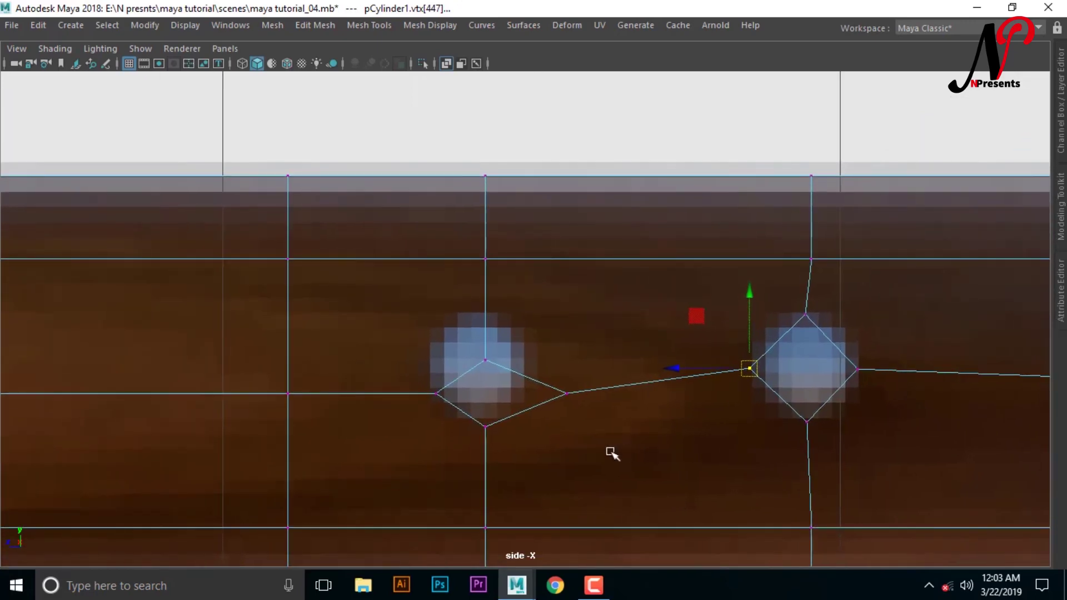
left_click(485, 360)
left_click_drag(485, 360, 472, 313)
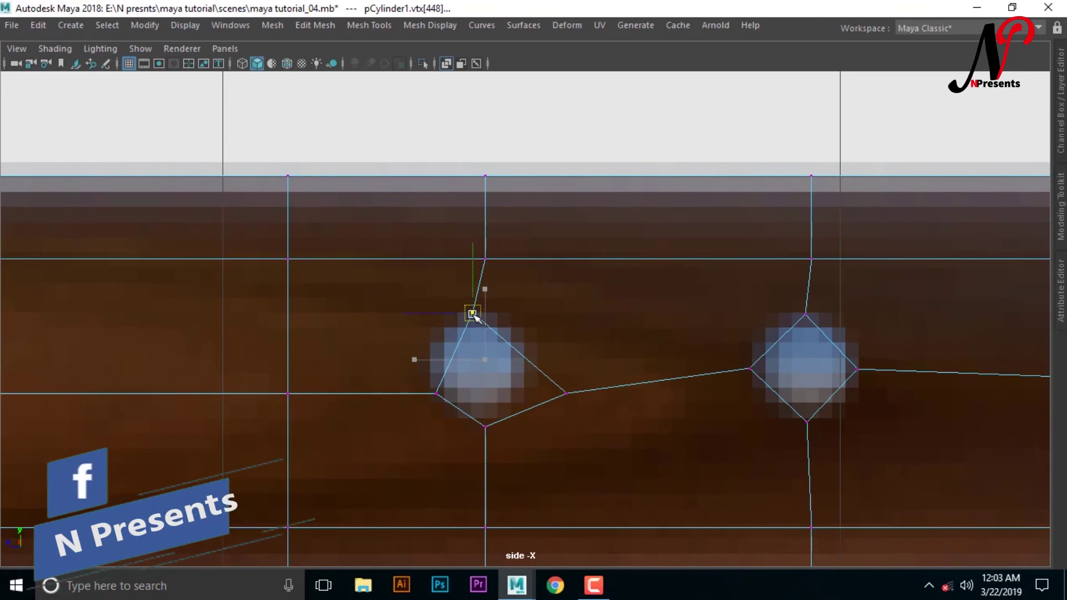
left_click_drag(552, 365, 595, 441)
left_click_drag(566, 393, 539, 368)
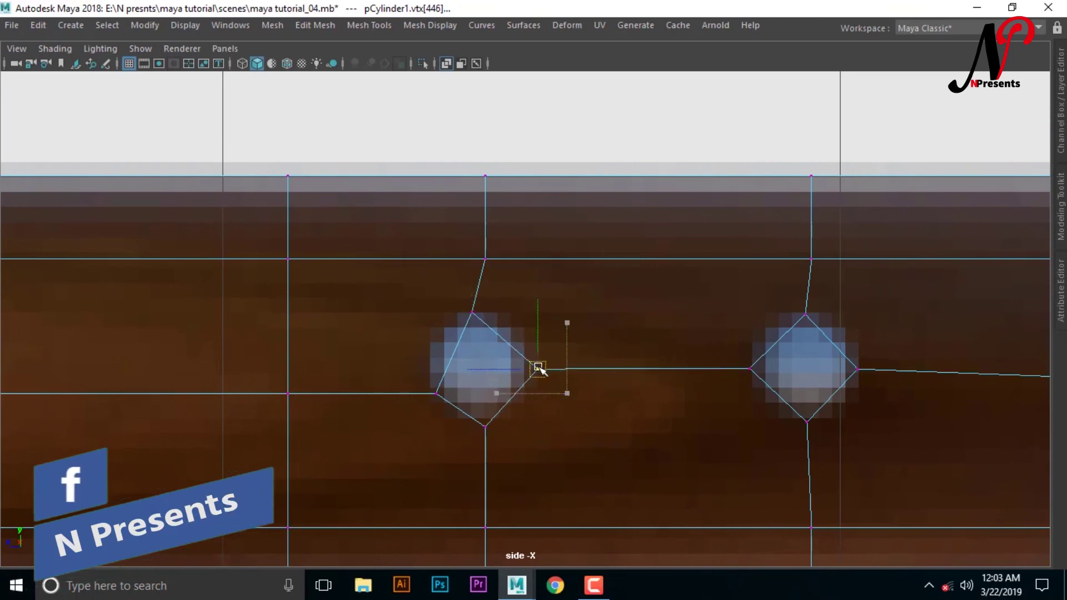
mouse_move(381, 362)
left_mouse_down()
mouse_move(439, 417)
mouse_move(433, 369)
left_mouse_up()
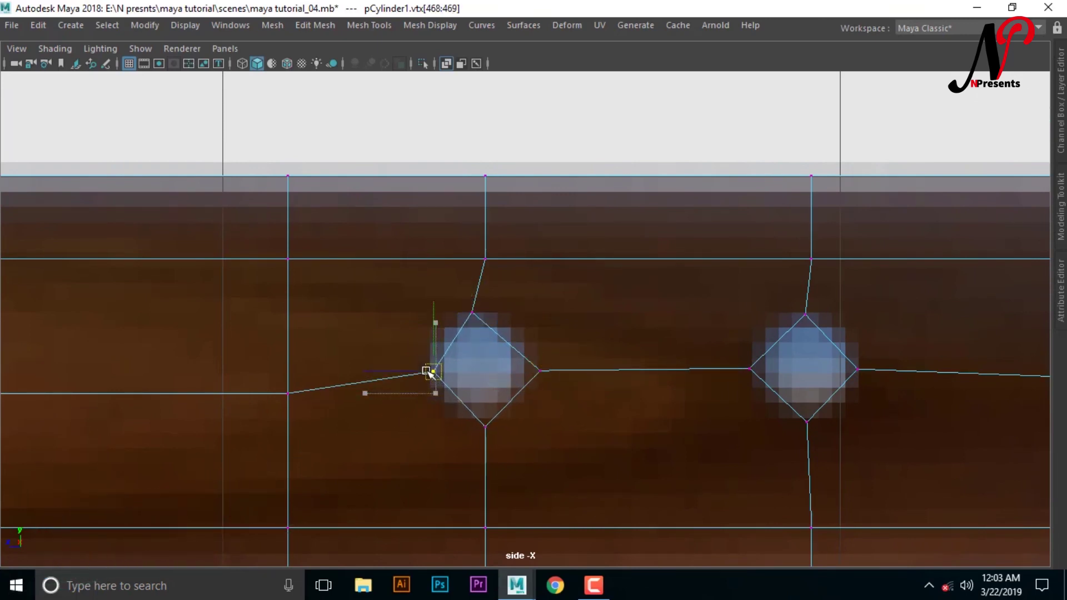
left_click_drag(441, 411, 517, 469)
left_click_drag(484, 425, 484, 419)
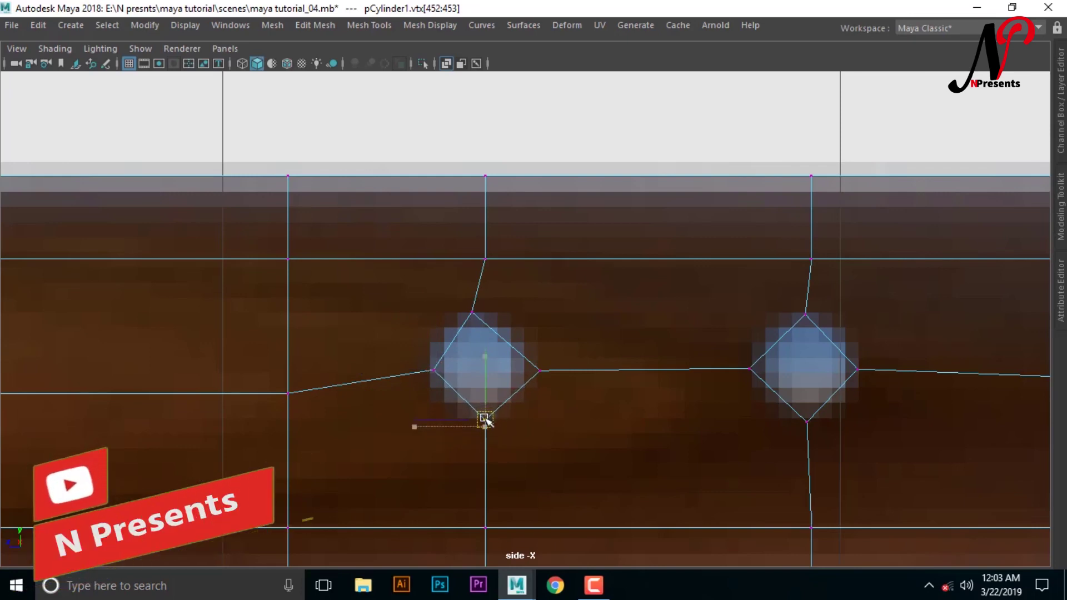
mouse_move(535, 354)
left_mouse_down()
mouse_move(561, 393)
mouse_move(534, 367)
left_mouse_up()
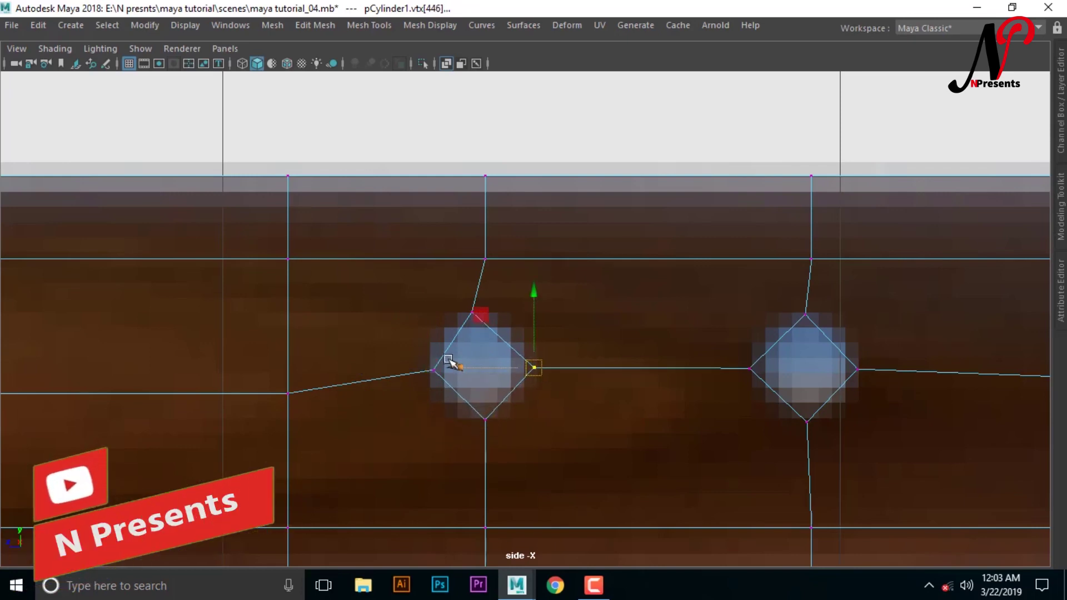
mouse_move(443, 305)
left_mouse_down()
mouse_move(476, 318)
mouse_move(470, 325)
left_mouse_up()
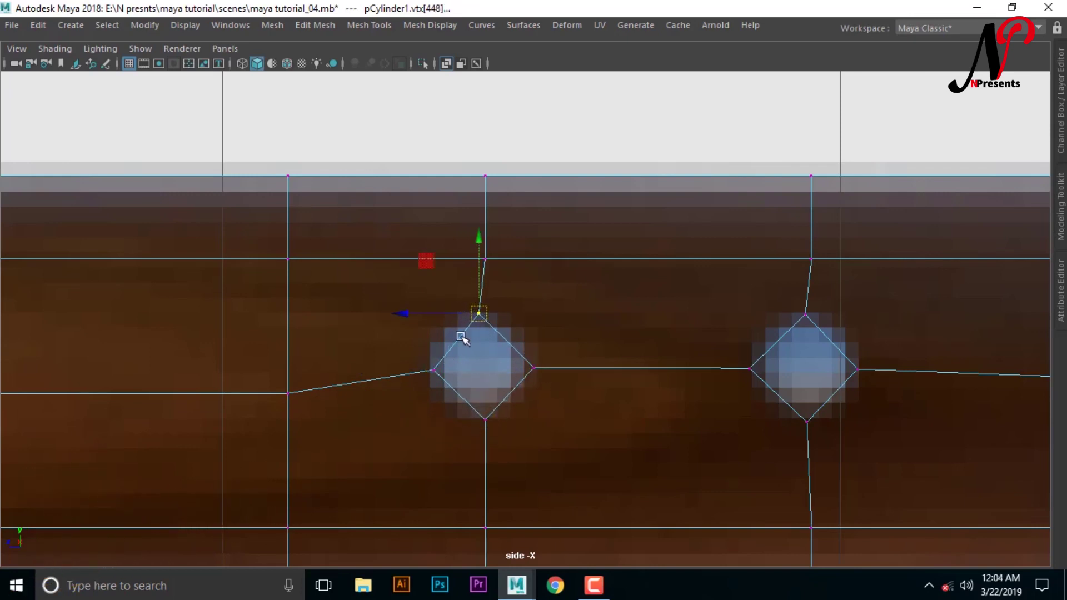
mouse_move(427, 380)
left_mouse_down()
mouse_move(439, 373)
mouse_move(425, 369)
left_mouse_up()
- Zoom and pan to inspect the reshaped rivet diamonds near the head junction
scroll(624, 438, "down", 8)
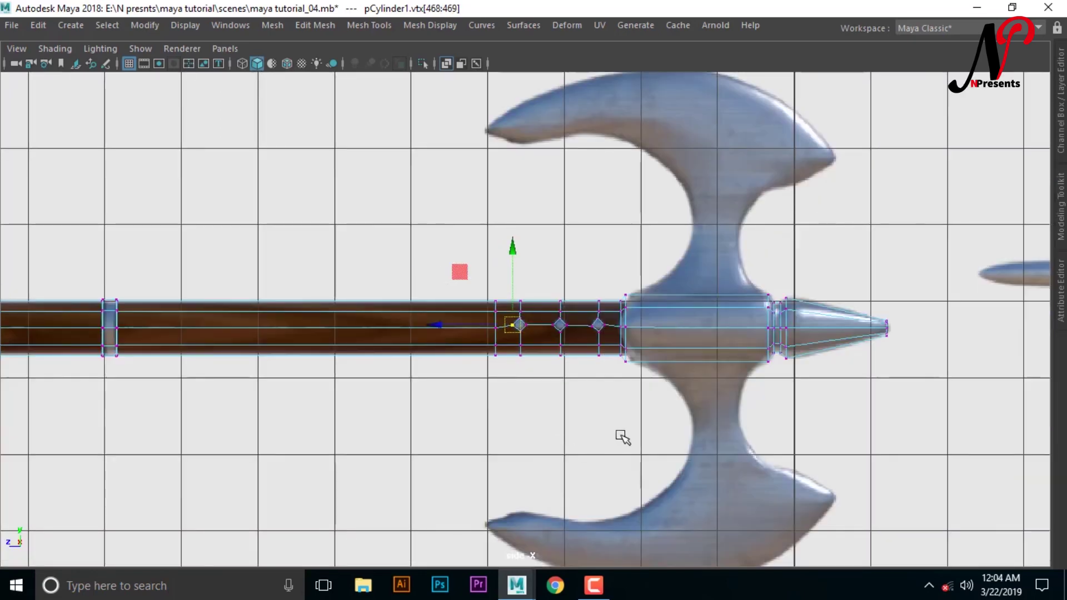
scroll(619, 431, "up", 2)
scroll(615, 431, "up", 1)
scroll(760, 383, "down", 3)
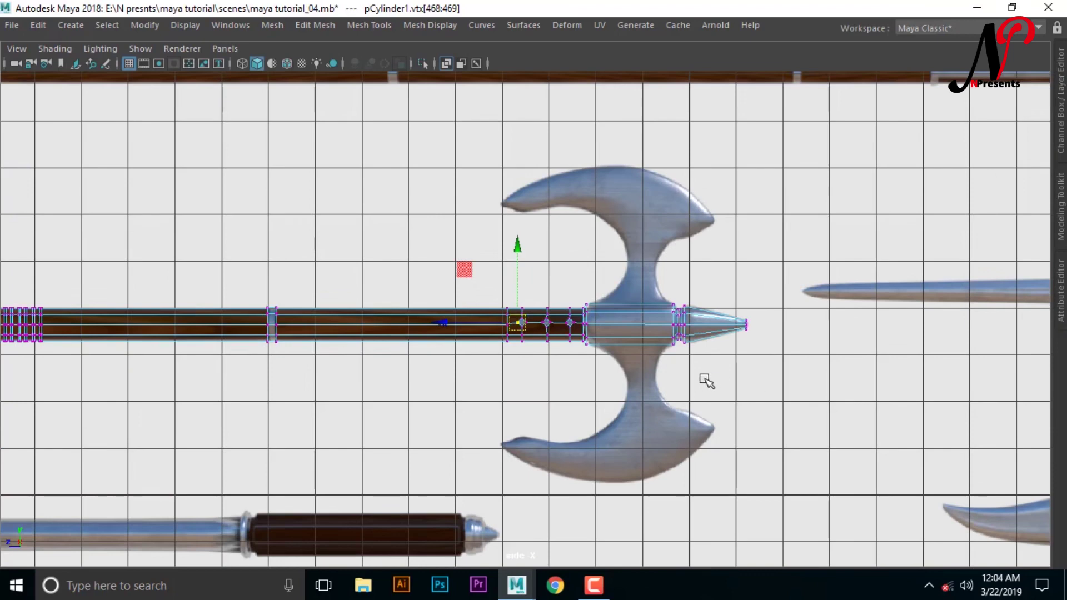
scroll(706, 379, "up", 1)
scroll(708, 389, "up", 1)
scroll(567, 372, "down", 3)
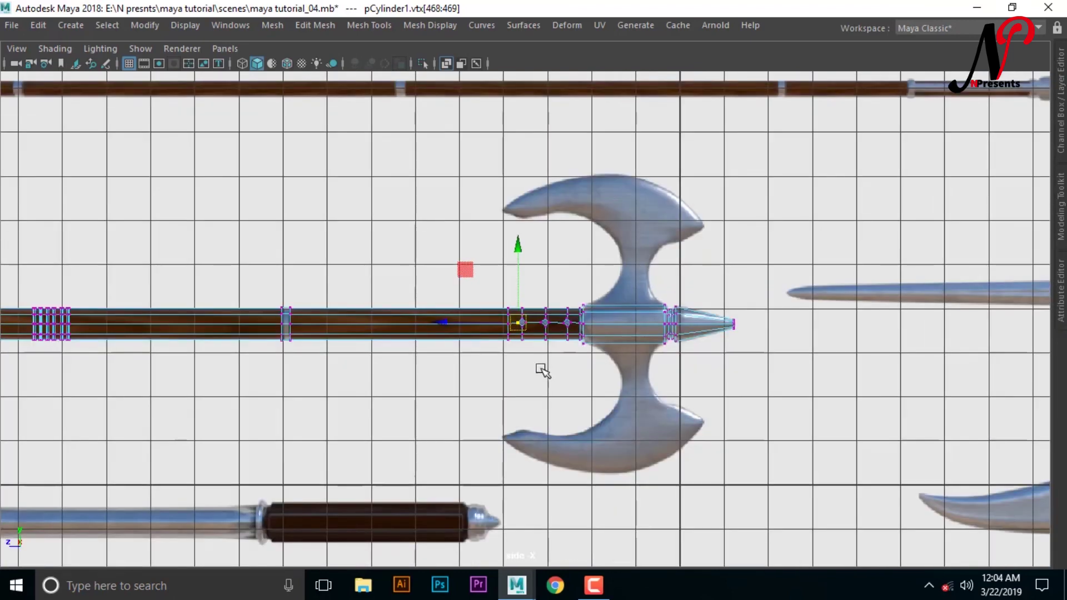
scroll(500, 361, "down", 1)
scroll(467, 355, "up", 1)
scroll(478, 361, "up", 2)
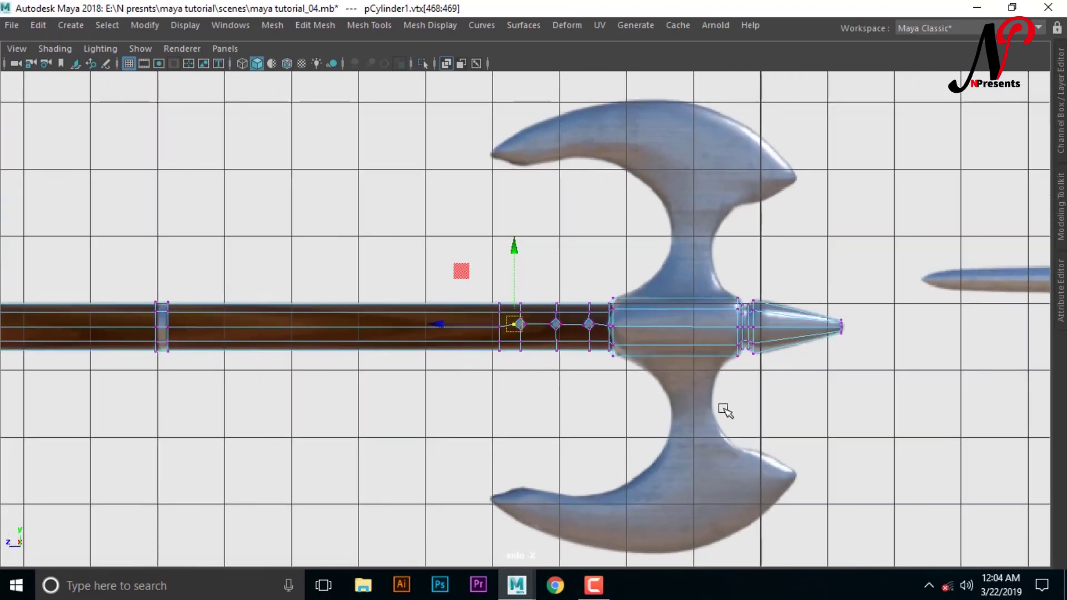
middle_click_drag(721, 409, 500, 410, "alt")
scroll(476, 409, "up", 1)
scroll(673, 431, "up", 3)
middle_click_drag(673, 430, 516, 431, "alt")
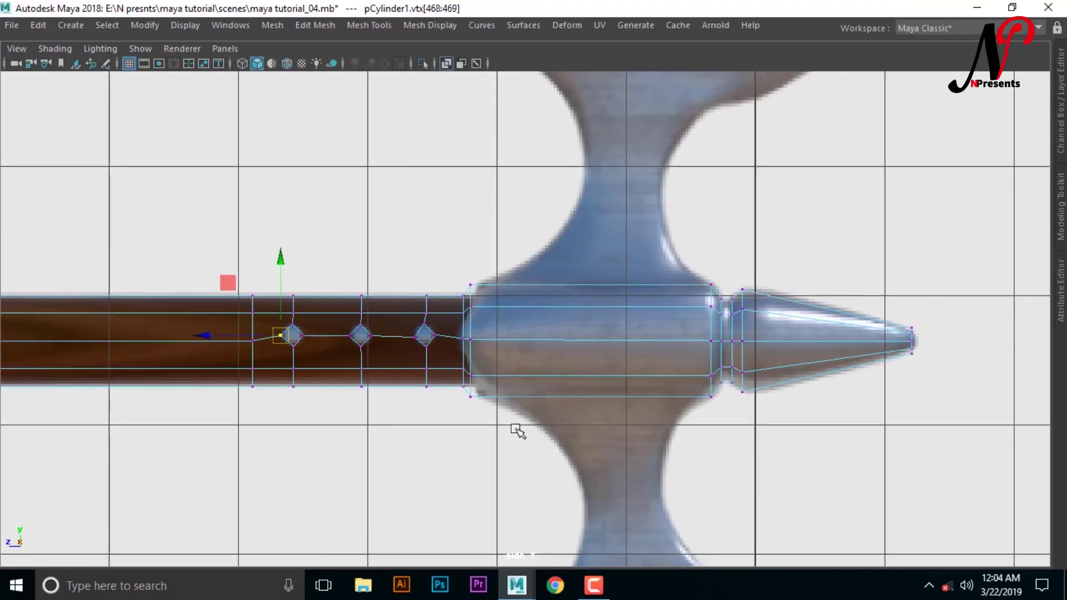
- Return to object mode, maximize the perspective view, and orbit out beside the other weapons
right_click_drag(365, 345, 440, 111)
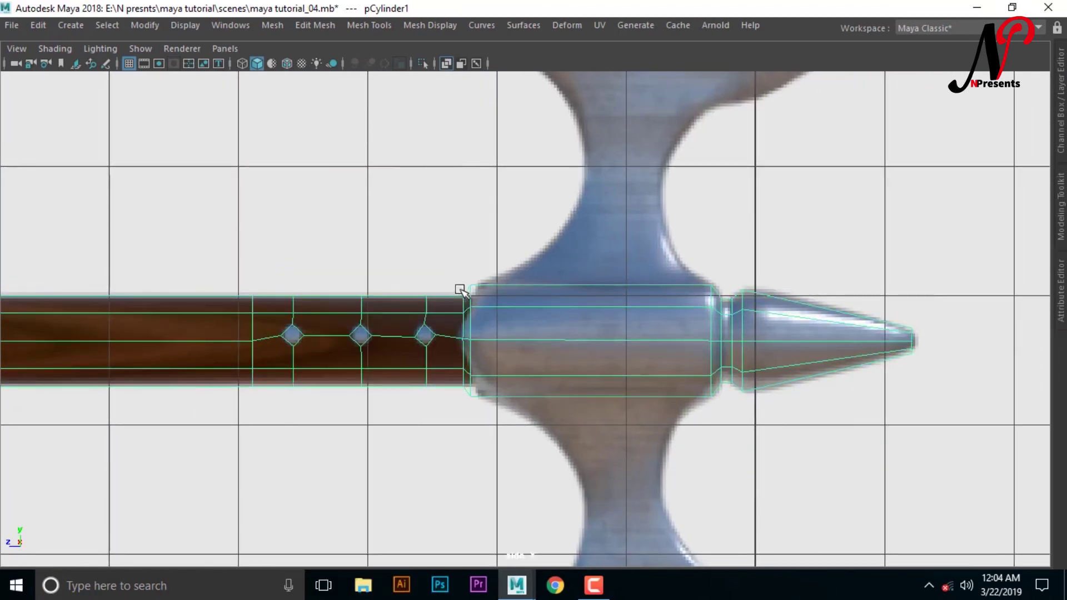
scroll(496, 400, "down", 2)
scroll(498, 401, "down", 2)
key("space")
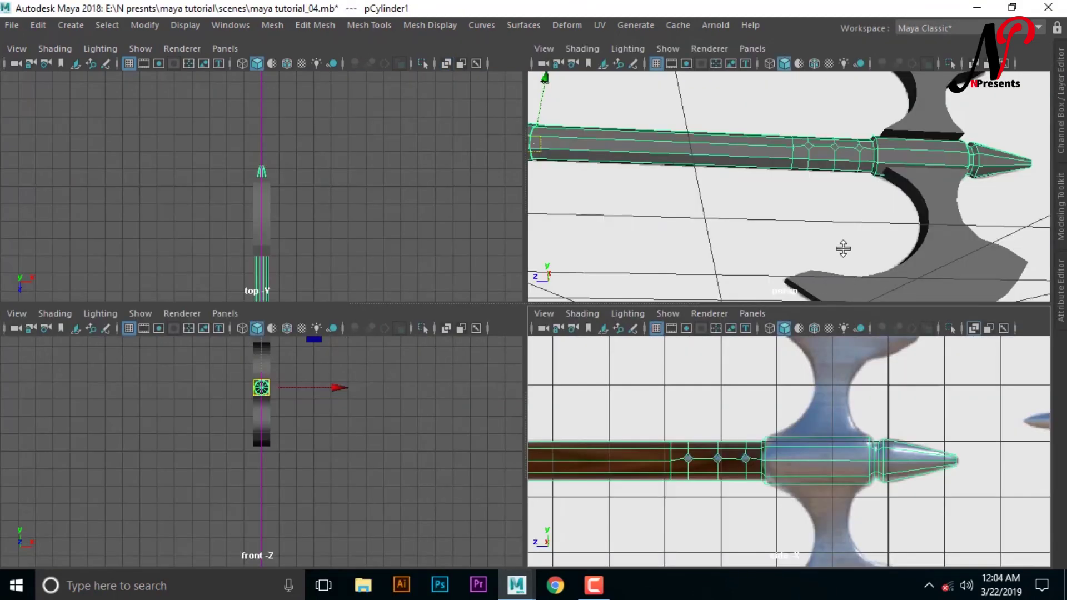
key("space")
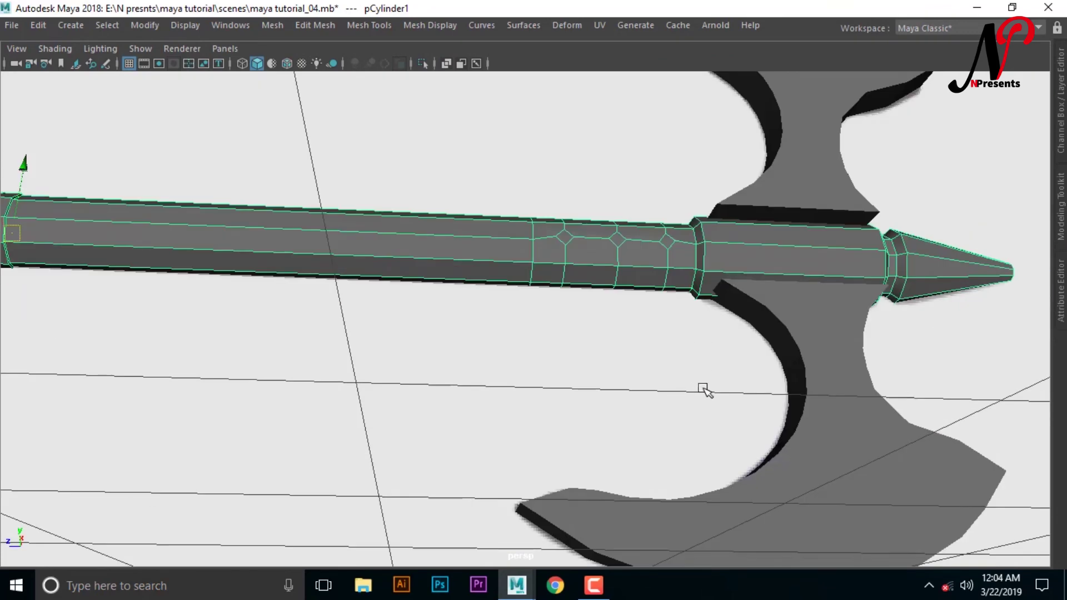
mouse_move(569, 374)
left_mouse_down("alt")
mouse_move(578, 372)
mouse_move(546, 381)
mouse_move(701, 381)
mouse_move(803, 428)
mouse_move(755, 376)
mouse_move(616, 369)
mouse_move(565, 385)
mouse_move(593, 435)
mouse_move(656, 386)
left_mouse_up("alt")
scroll(723, 400, "down", 5)
scroll(805, 417, "down", 3)
left_click_drag(822, 445, 728, 451, "alt")
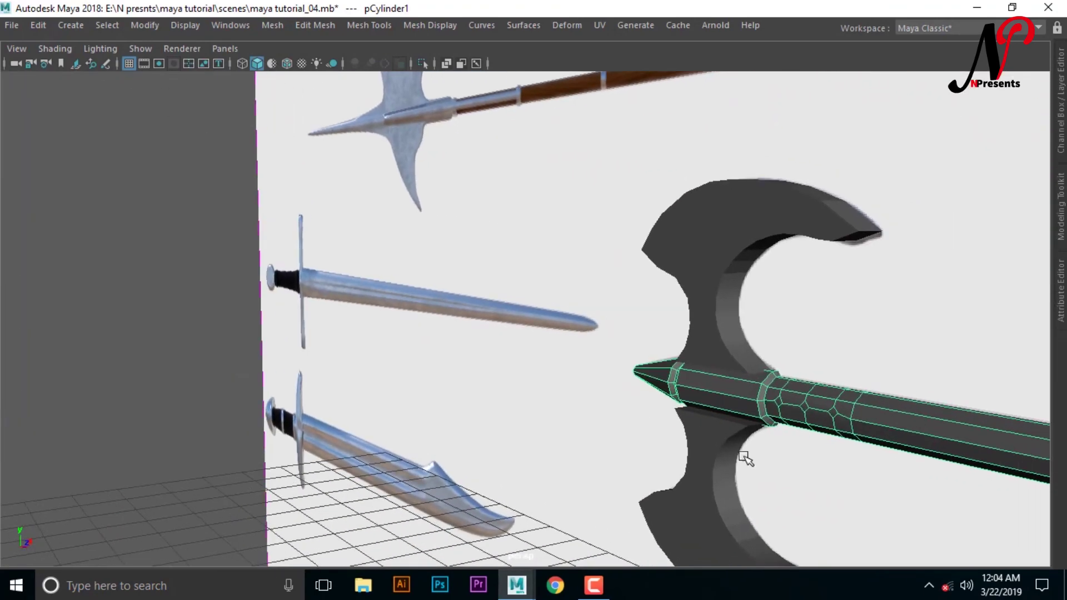